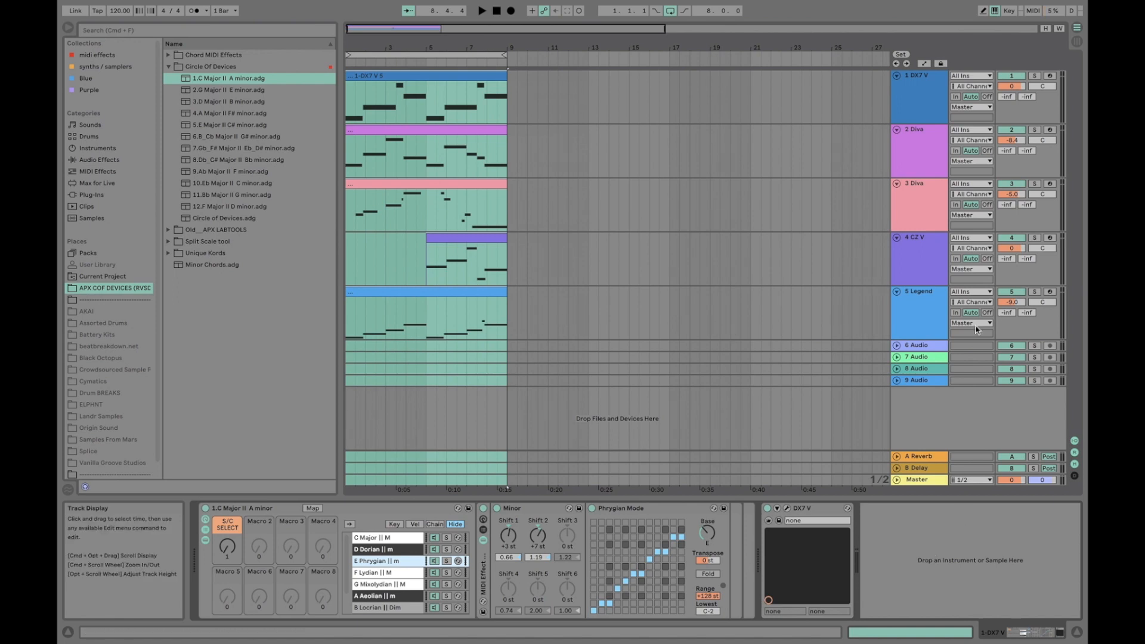
Inspect the MIDI effect racks on the DX7 V, Legend and CZ V tracks, comparing which chain each one uses
{"action": "left_click", "coordinate": [751, 511]}
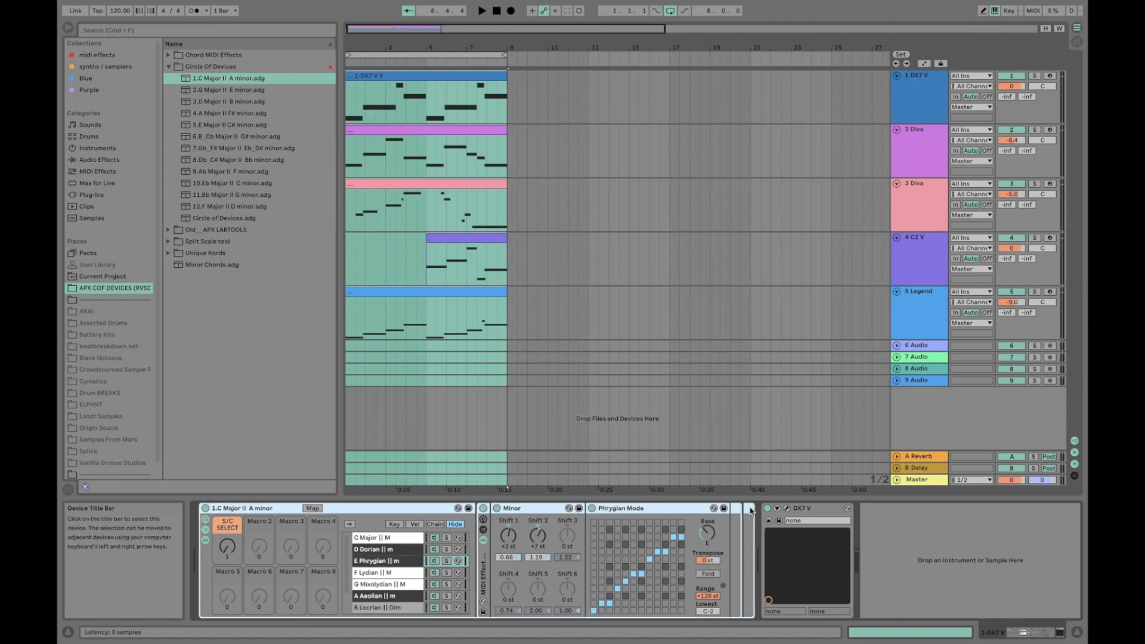
{"action": "key", "text": "plus"}
{"action": "key", "text": "ctrl+a"}
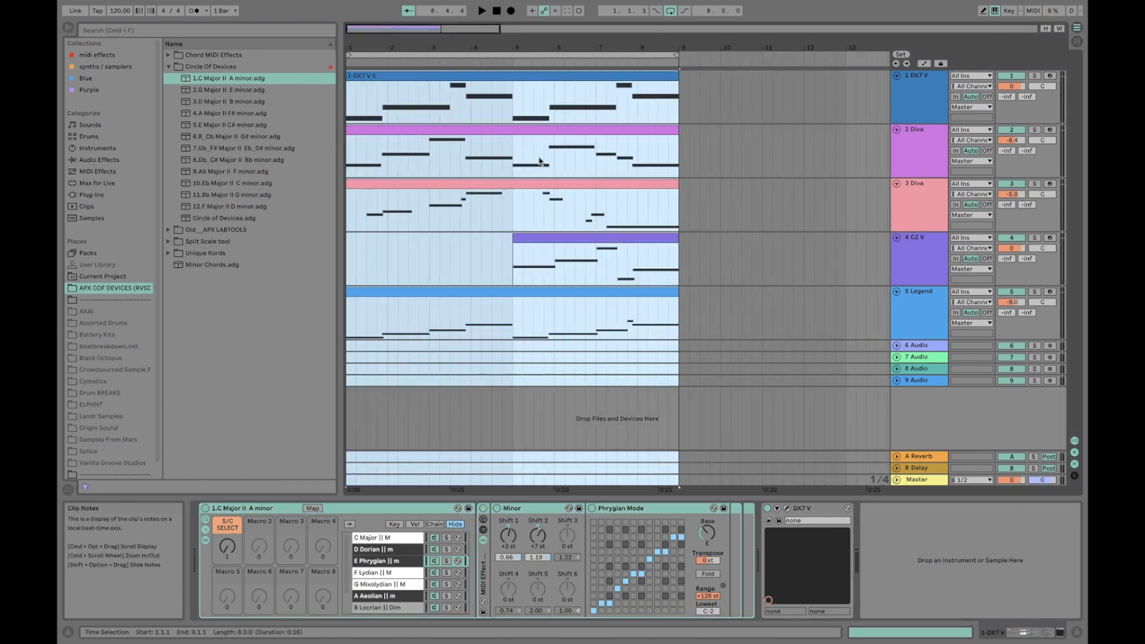
{"action": "left_click", "coordinate": [922, 109]}
{"action": "left_click", "coordinate": [937, 316]}
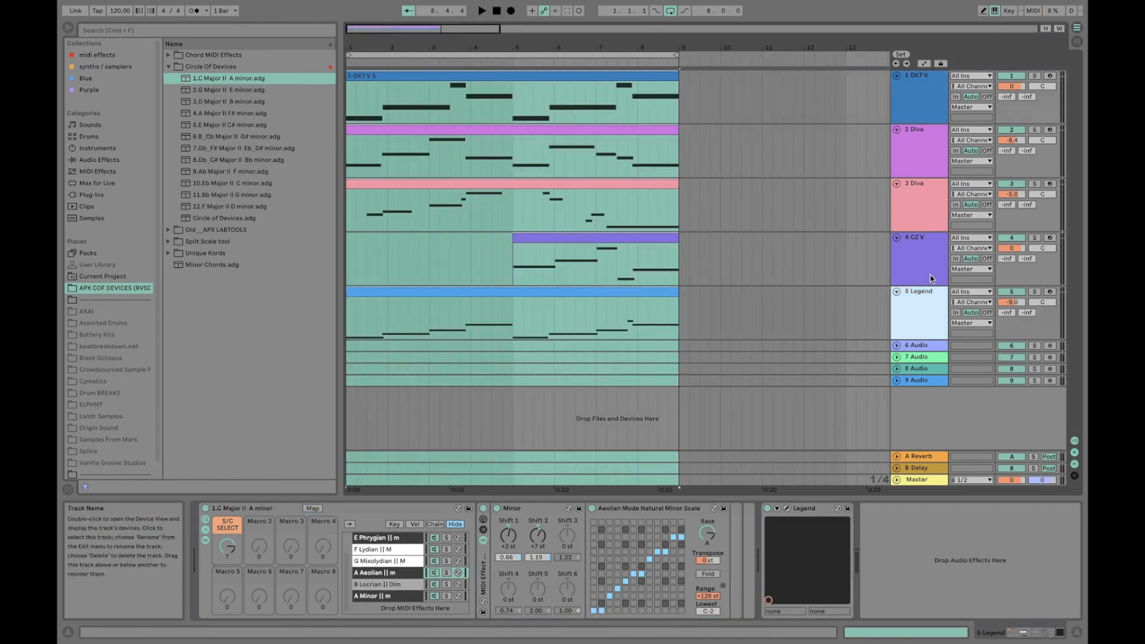
{"action": "left_click", "coordinate": [932, 255]}
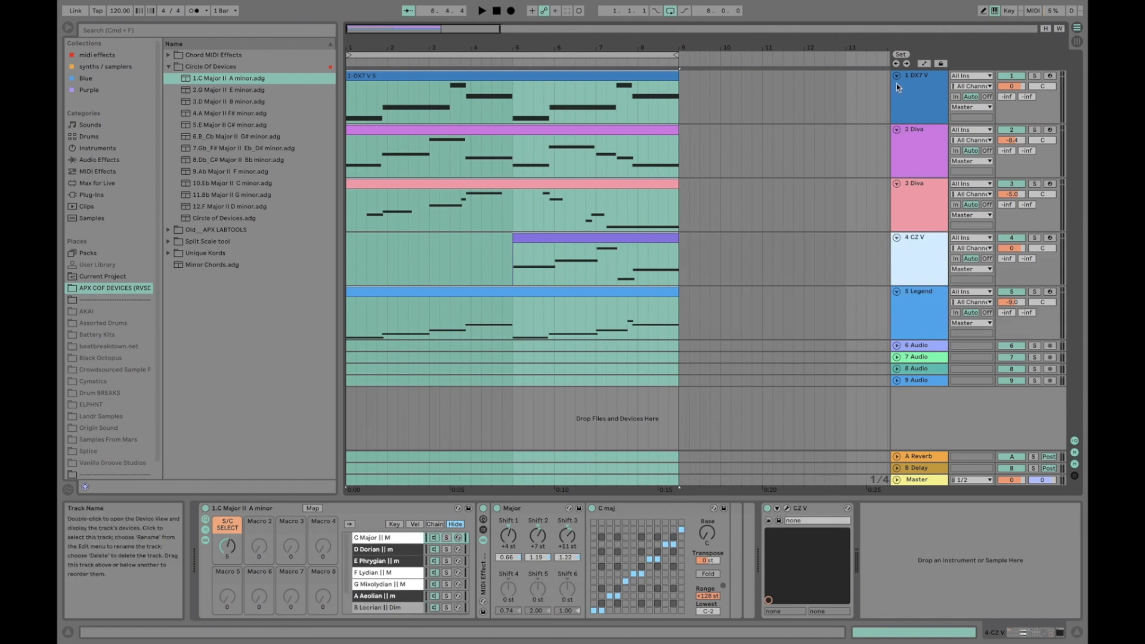
Inspect the CZ V track's instrument and select the C Major chain in its MIDI effect rack
{"action": "left_click", "coordinate": [867, 527]}
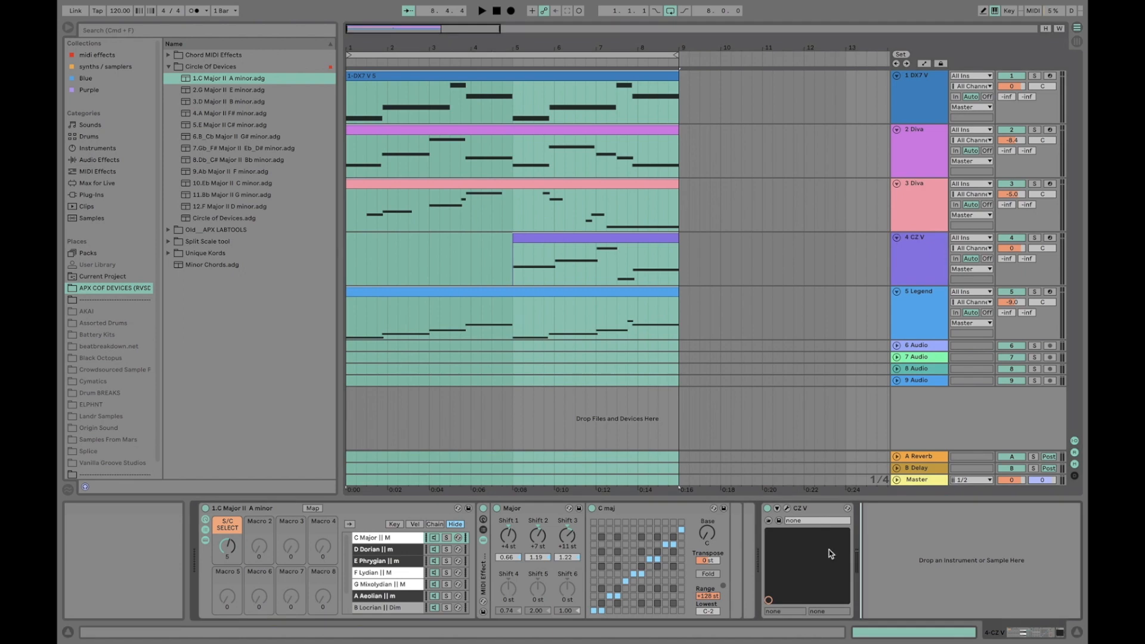
{"action": "left_click", "coordinate": [809, 510]}
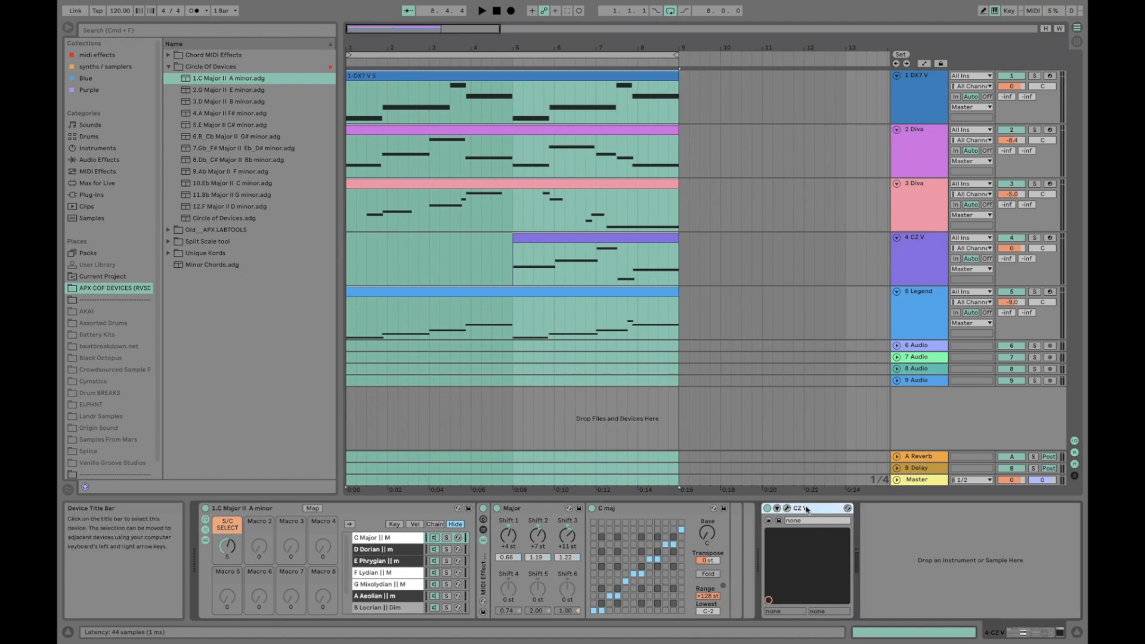
{"action": "left_click", "coordinate": [753, 516]}
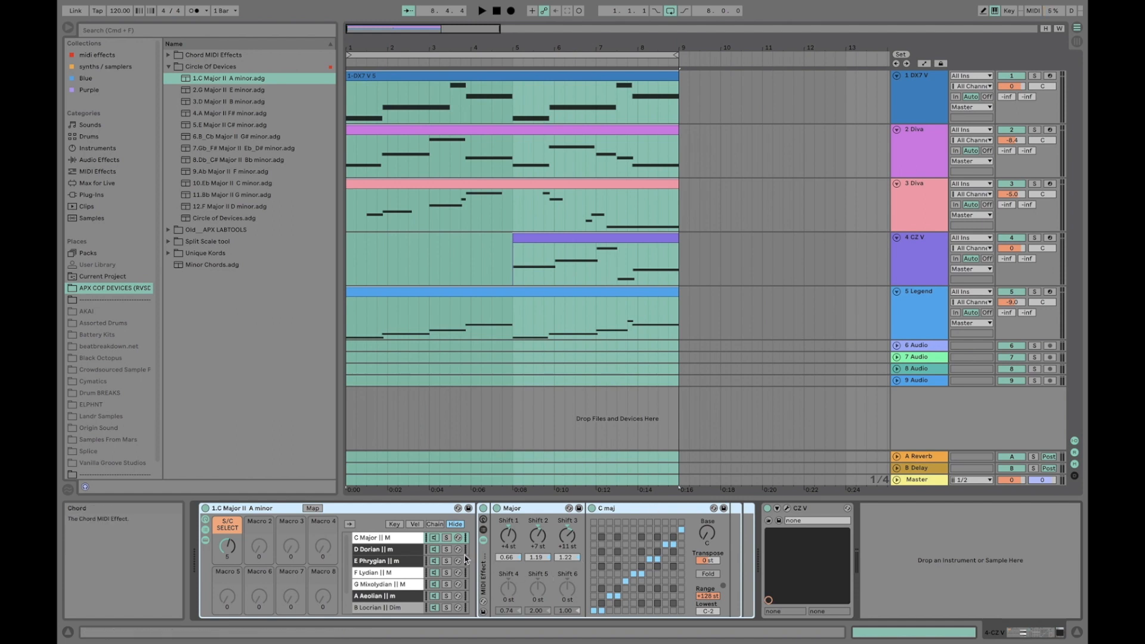
{"action": "left_click", "coordinate": [400, 541]}
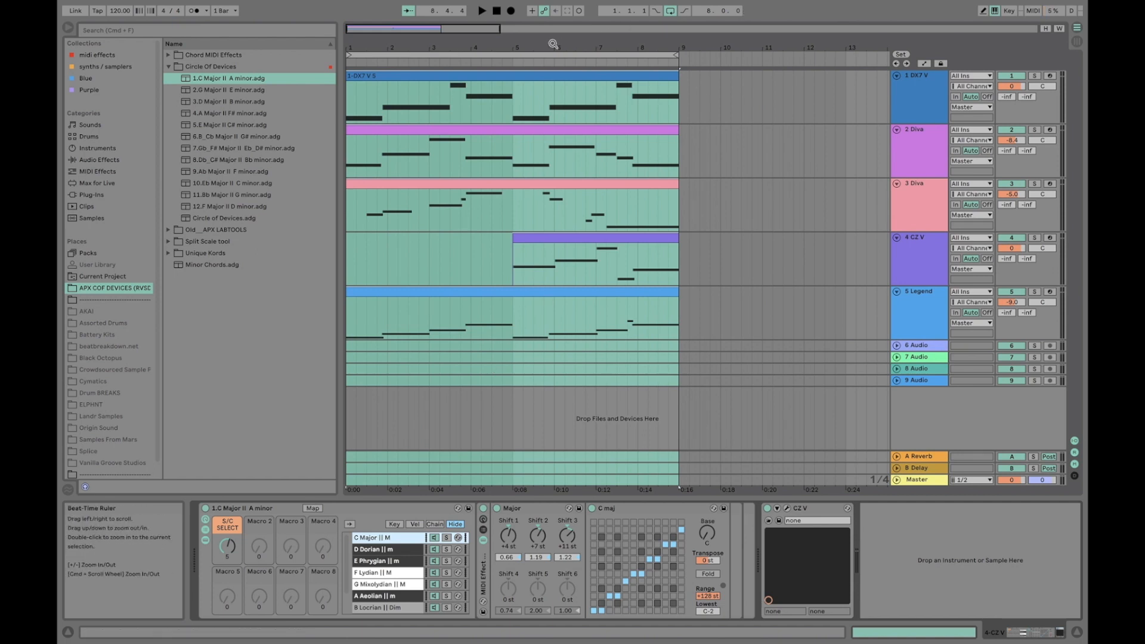
Check the volume faders of tracks 1 to 9 in Session View and return to Arrangement View
{"action": "left_click_drag", "start_coordinate": [541, 44], "coordinate": [541, 27]}
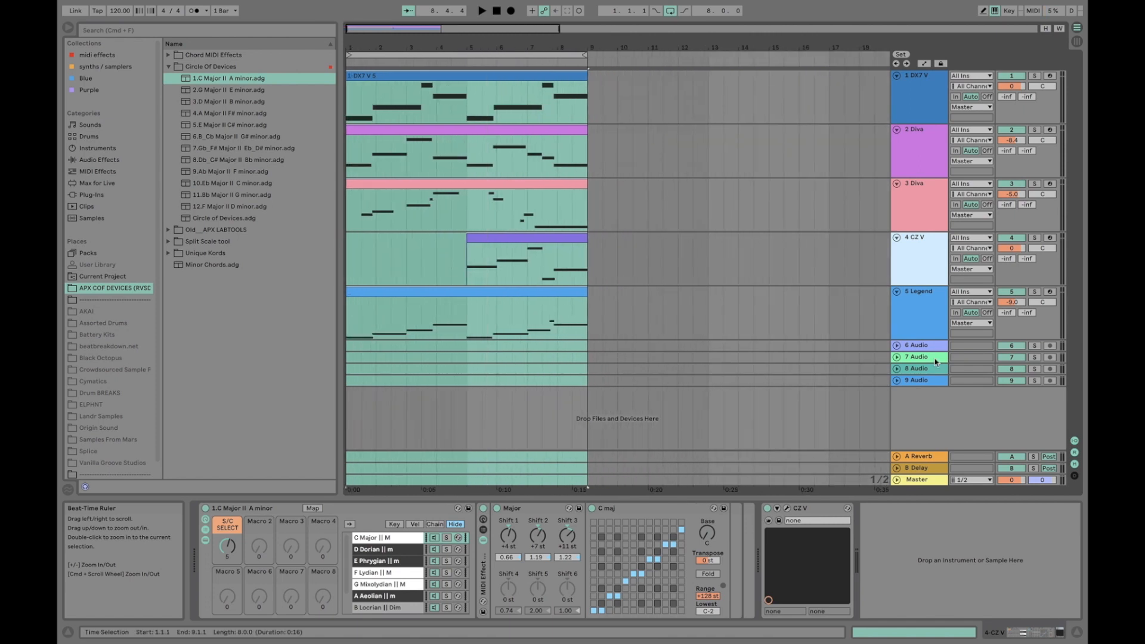
{"action": "key", "text": "Tab"}
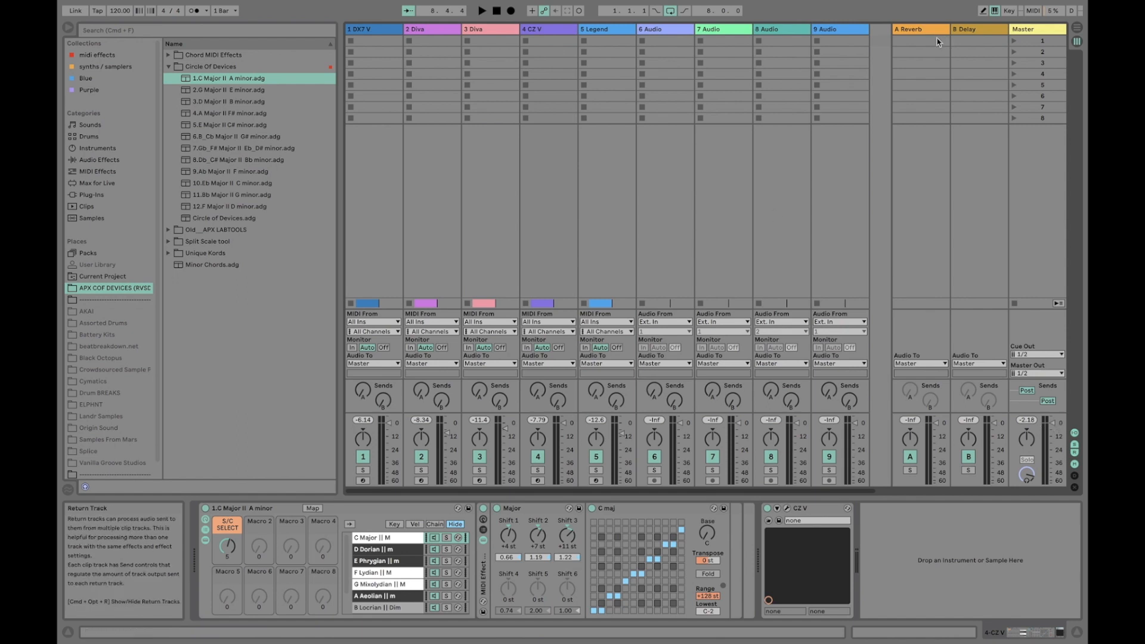
{"action": "left_click", "coordinate": [840, 28]}
{"action": "left_click", "coordinate": [386, 28], "text": "shift"}
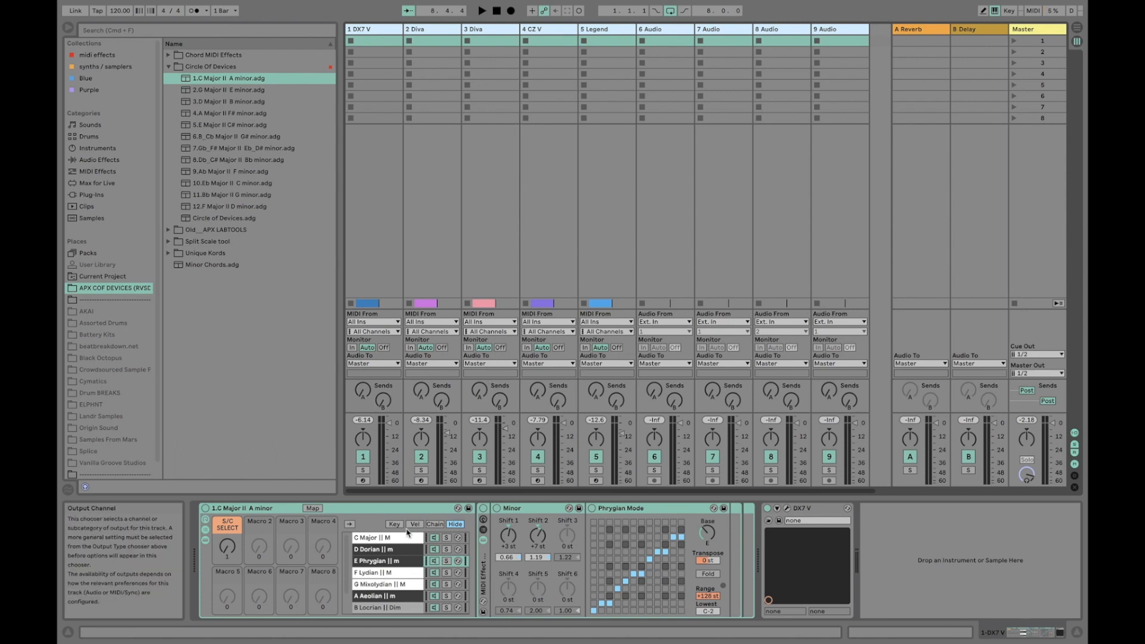
{"action": "left_click", "coordinate": [392, 426]}
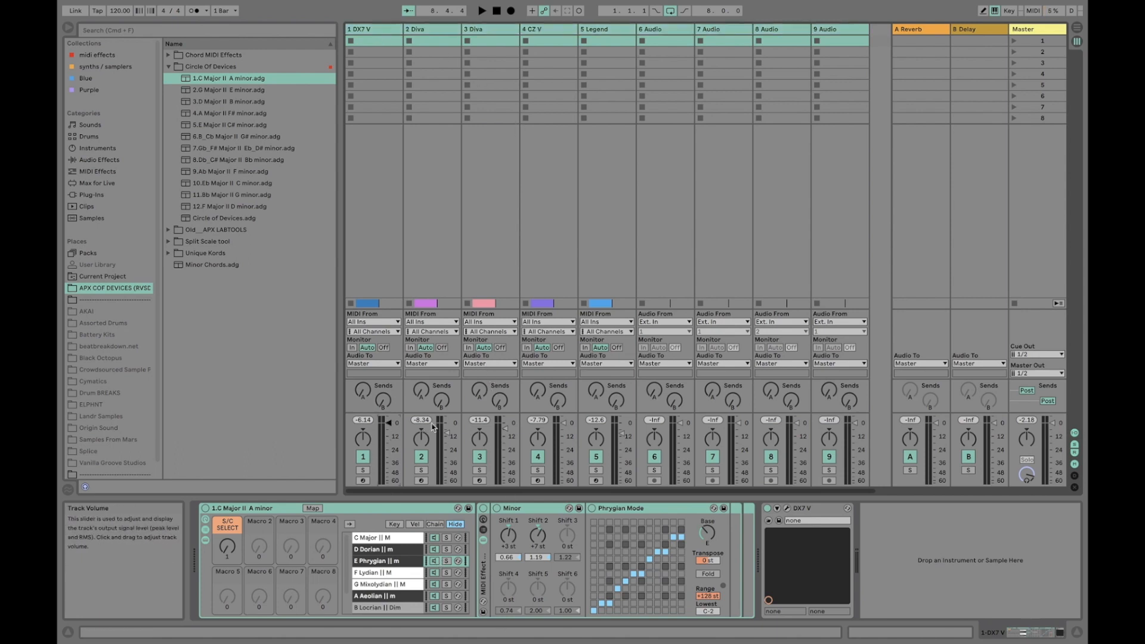
{"action": "left_click_drag", "start_coordinate": [452, 436], "coordinate": [452, 430]}
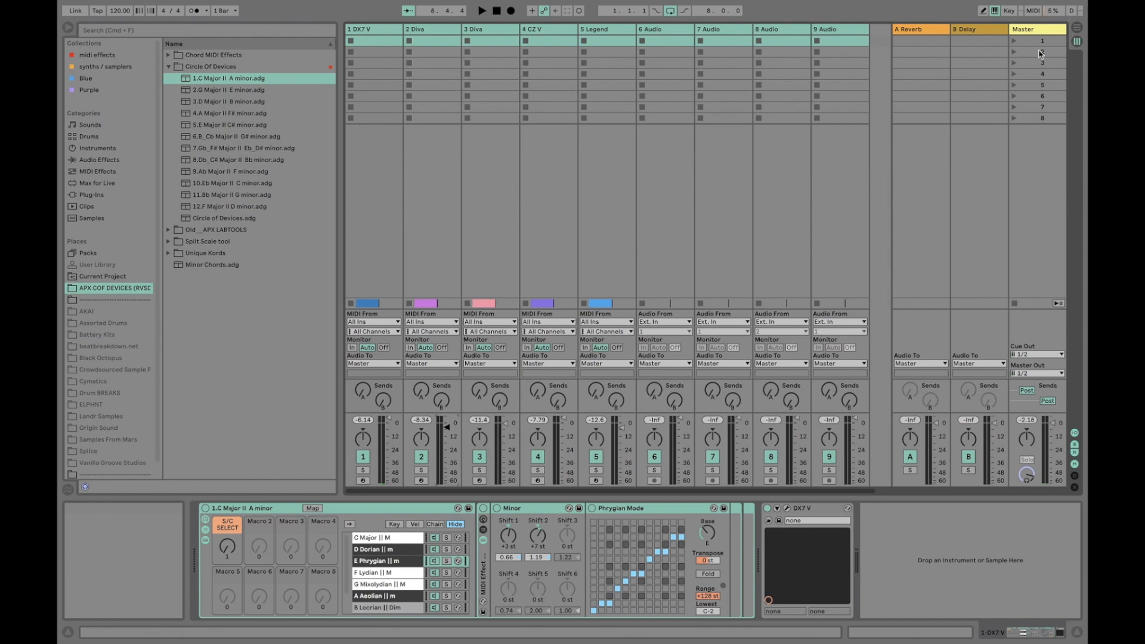
{"action": "left_click", "coordinate": [1078, 33]}
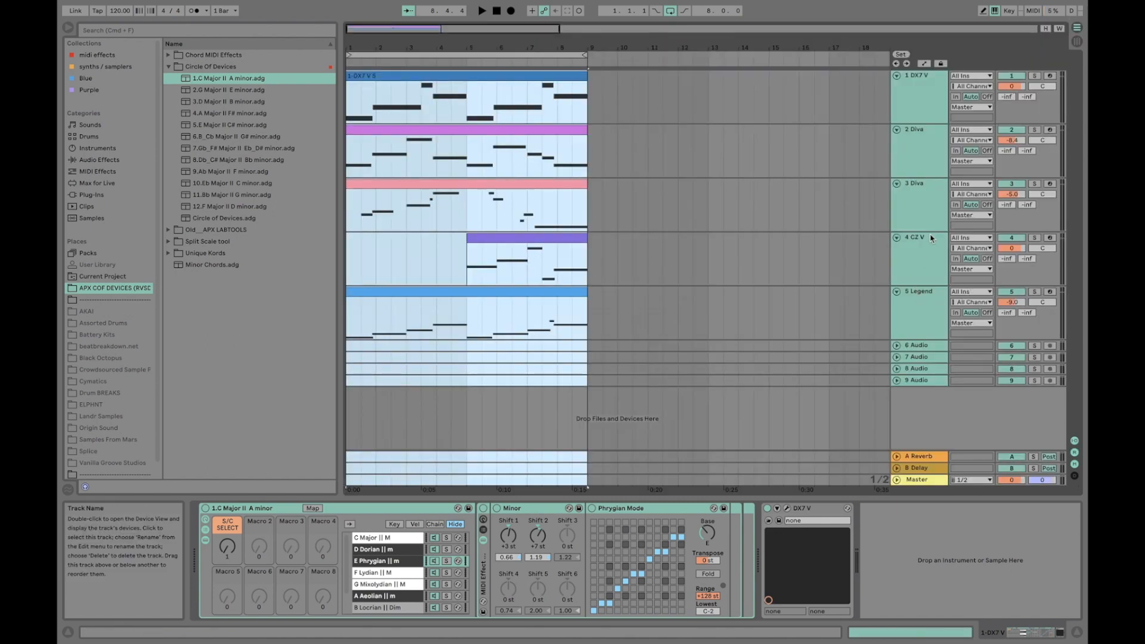
Lower the Master track volume to about -7 dB
{"action": "left_click", "coordinate": [927, 86]}
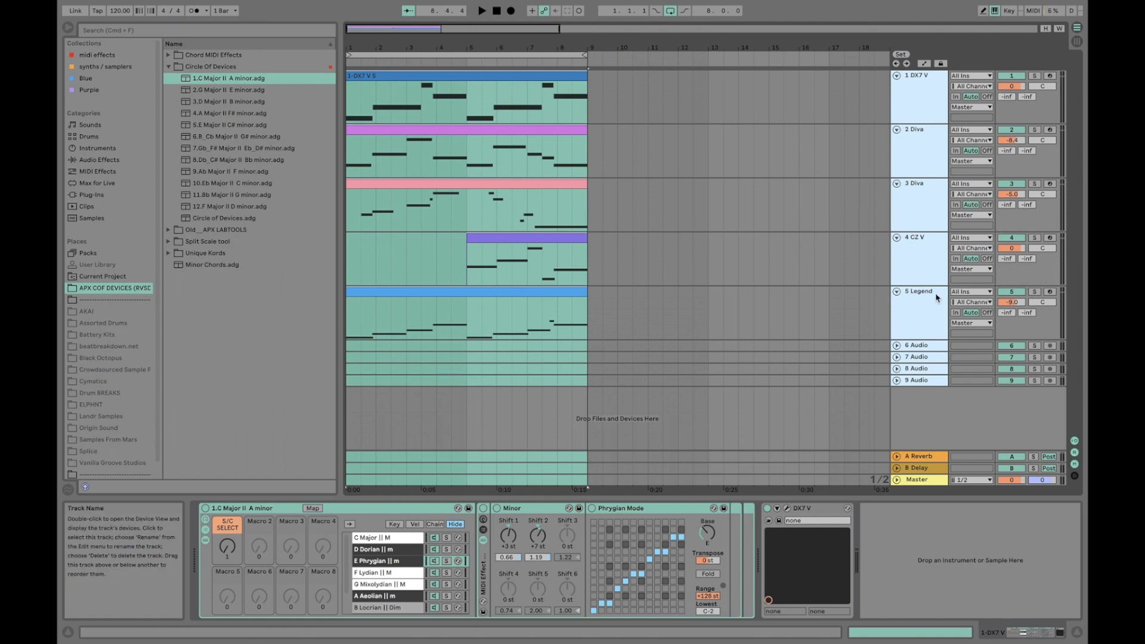
{"action": "left_click_drag", "start_coordinate": [1014, 482], "coordinate": [1014, 492]}
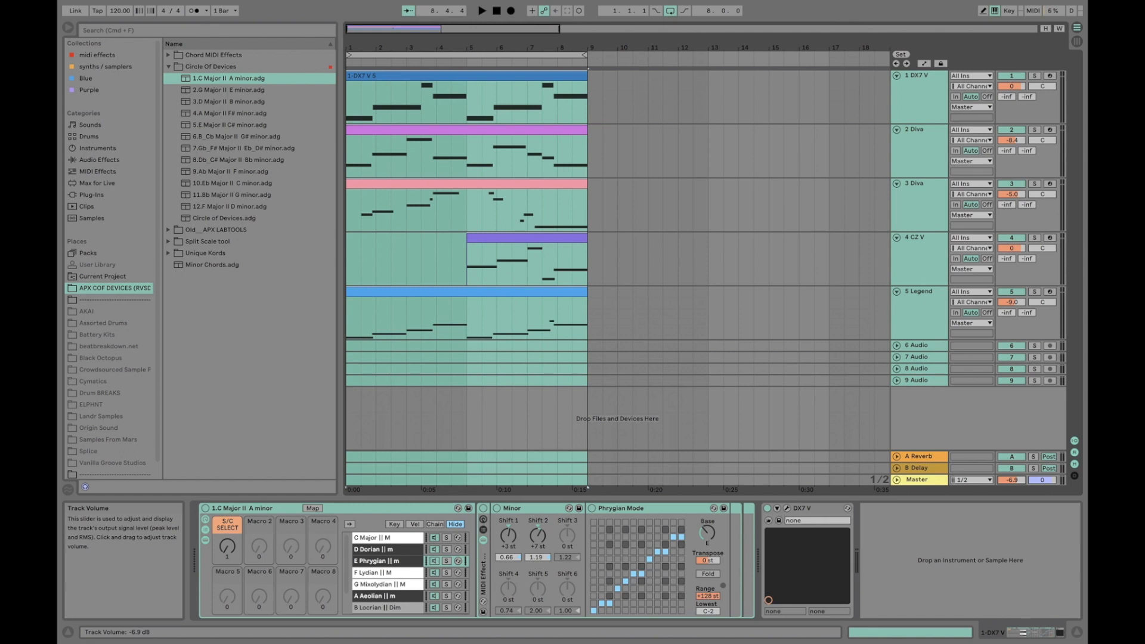
{"action": "left_click_drag", "start_coordinate": [1012, 480], "coordinate": [1013, 481]}
Play the eight-bar arrangement to hear all five MIDI tracks together, and stop playback
{"action": "left_click", "coordinate": [473, 57]}
{"action": "key", "text": "space"}
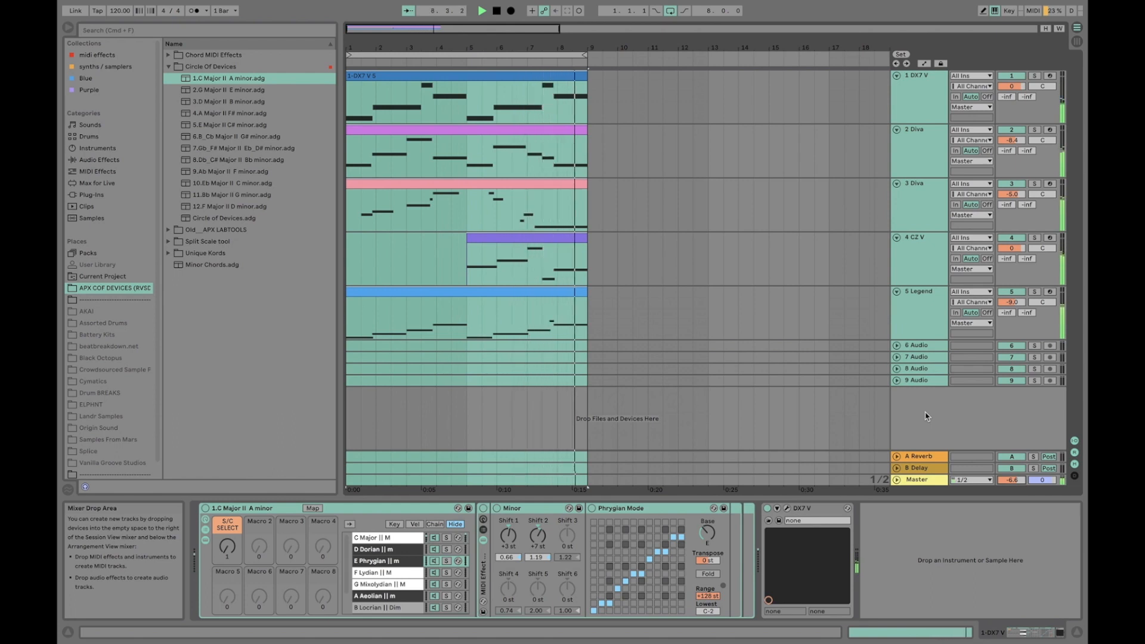
{"action": "key", "text": "space"}
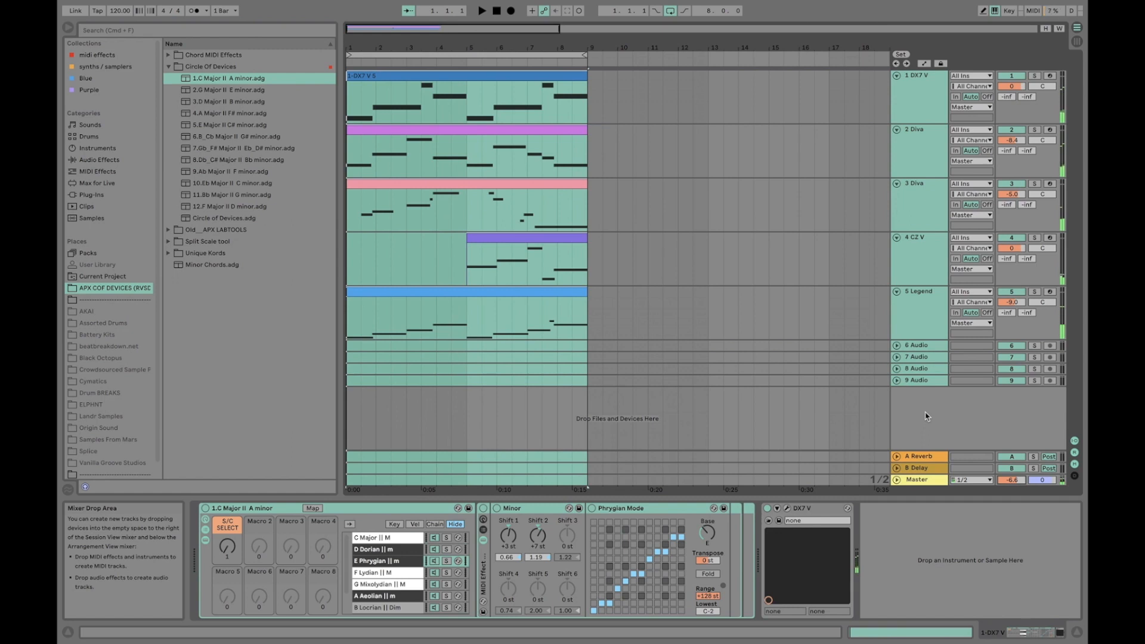
Go through the DX7 V, both Diva, CZ V and Legend tracks individually, examining each one's rack and instrument
{"action": "left_click", "coordinate": [920, 90]}
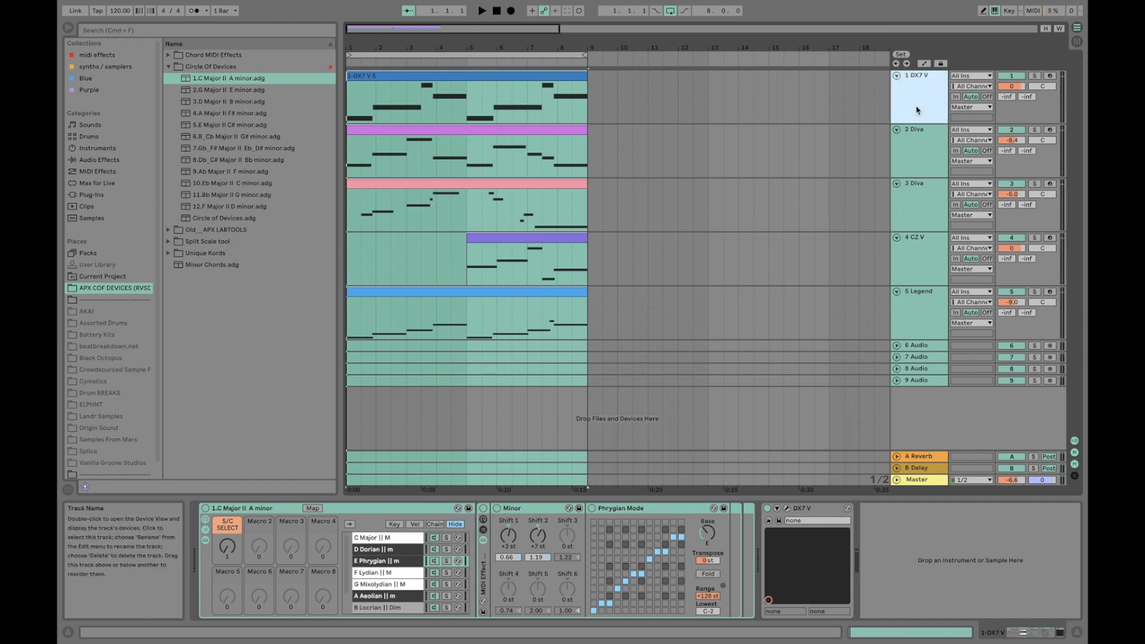
{"action": "left_click", "coordinate": [900, 152]}
{"action": "left_click", "coordinate": [813, 206]}
{"action": "left_click", "coordinate": [903, 176]}
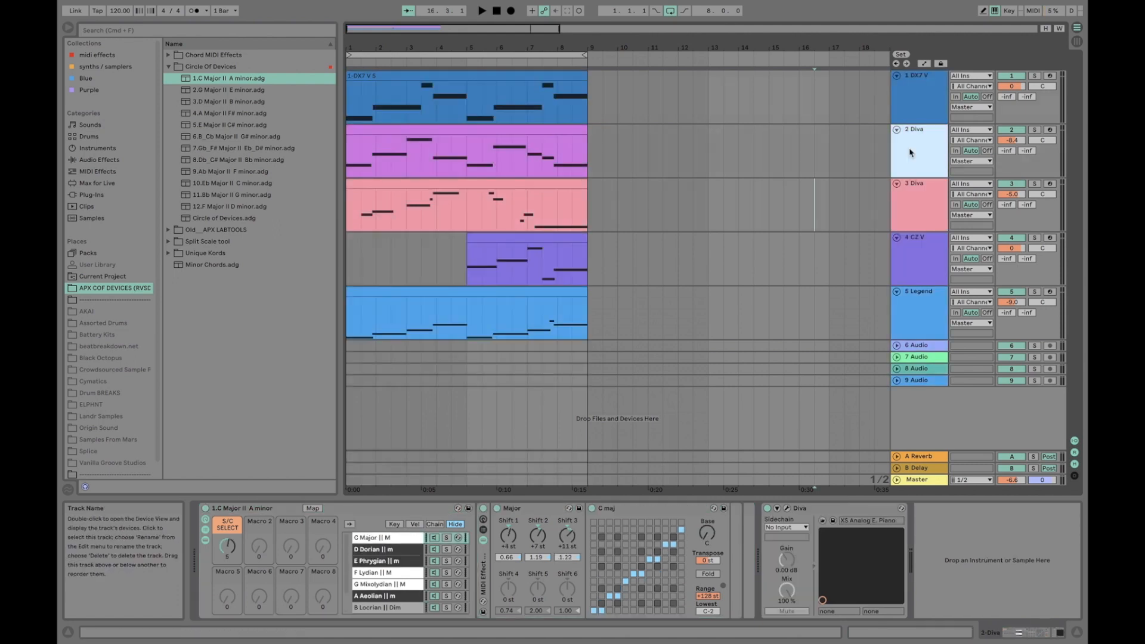
{"action": "left_click", "coordinate": [922, 211]}
{"action": "left_click", "coordinate": [924, 256]}
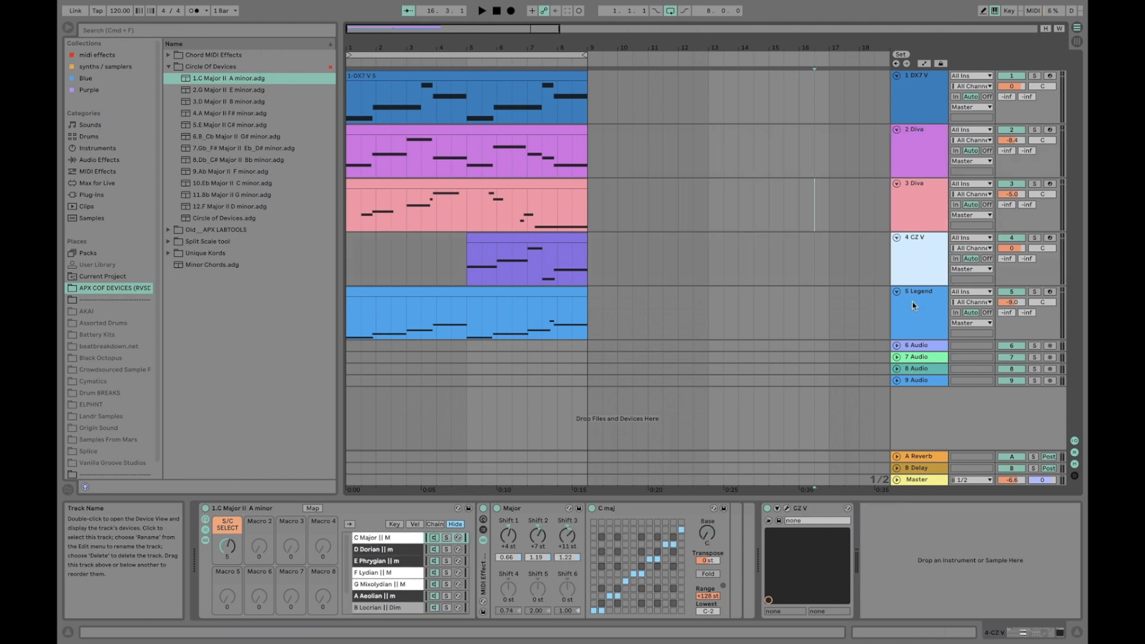
{"action": "left_click", "coordinate": [913, 305]}
{"action": "left_click", "coordinate": [902, 111]}
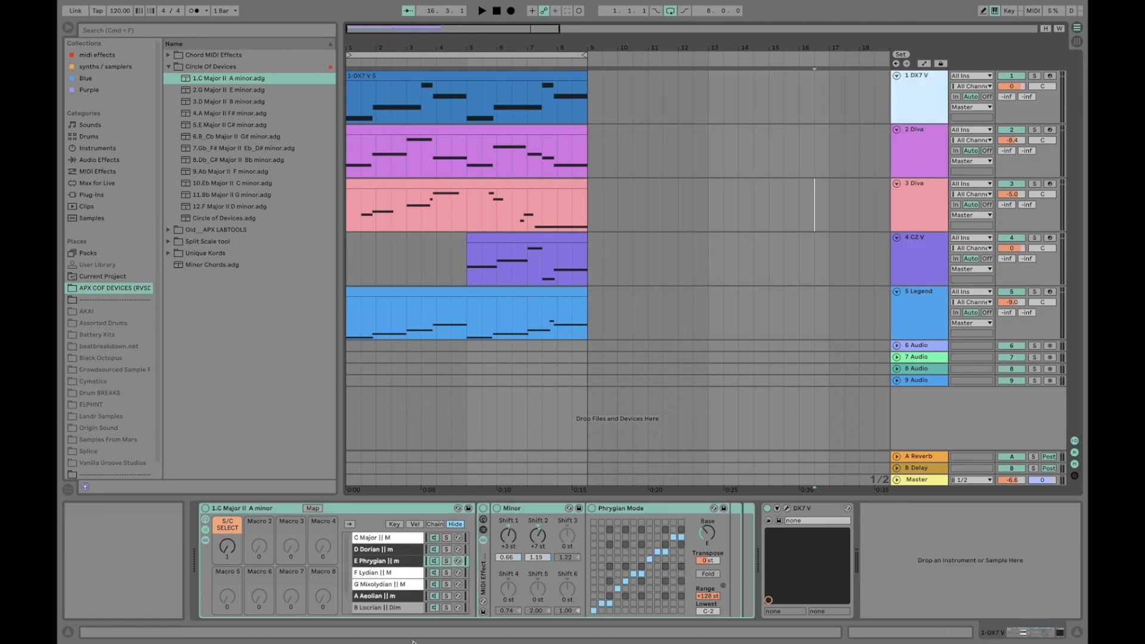
Select the DX7 V track's MIDI clip and its 1.C Major II A minor rack
{"action": "left_click", "coordinate": [749, 513]}
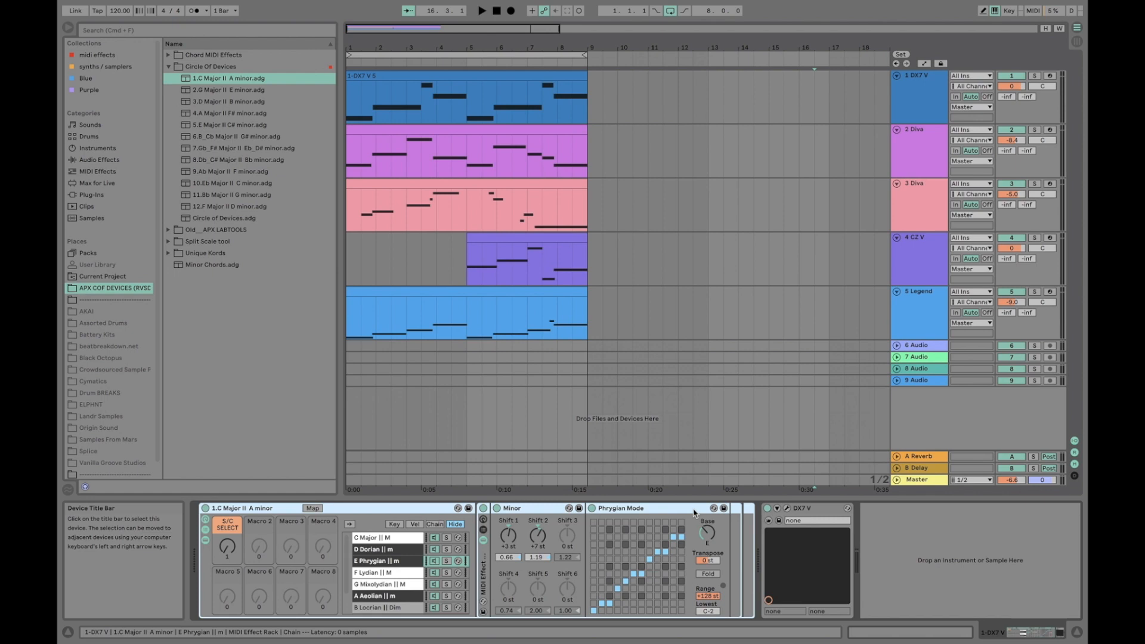
{"action": "left_click", "coordinate": [266, 352]}
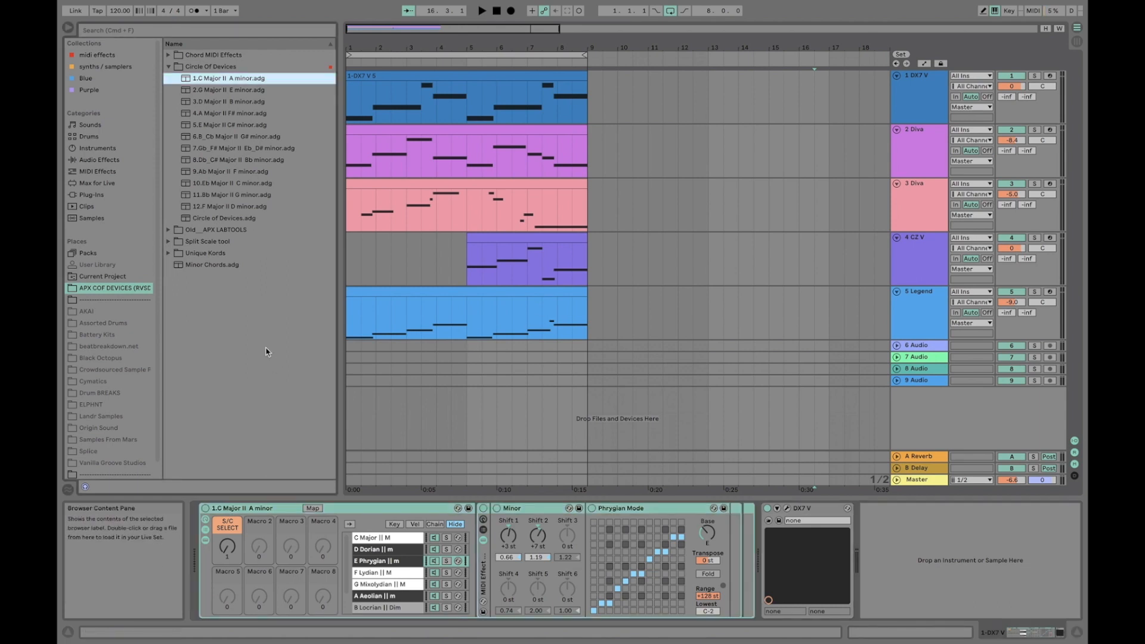
{"action": "left_click", "coordinate": [921, 113]}
{"action": "left_click", "coordinate": [392, 71]}
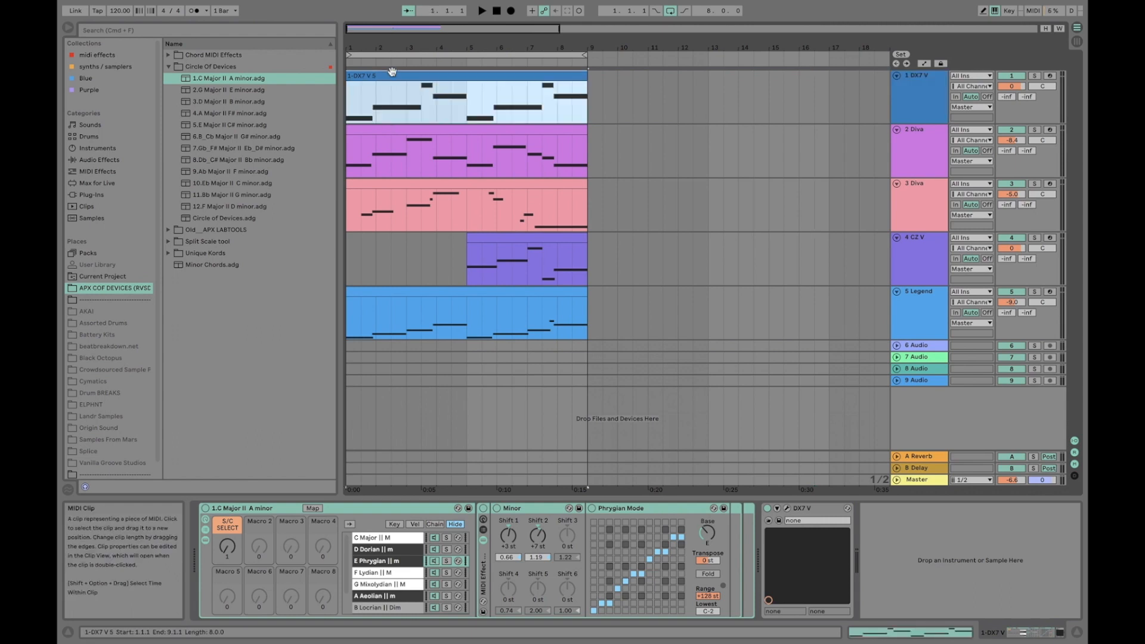
{"action": "left_click", "coordinate": [379, 514]}
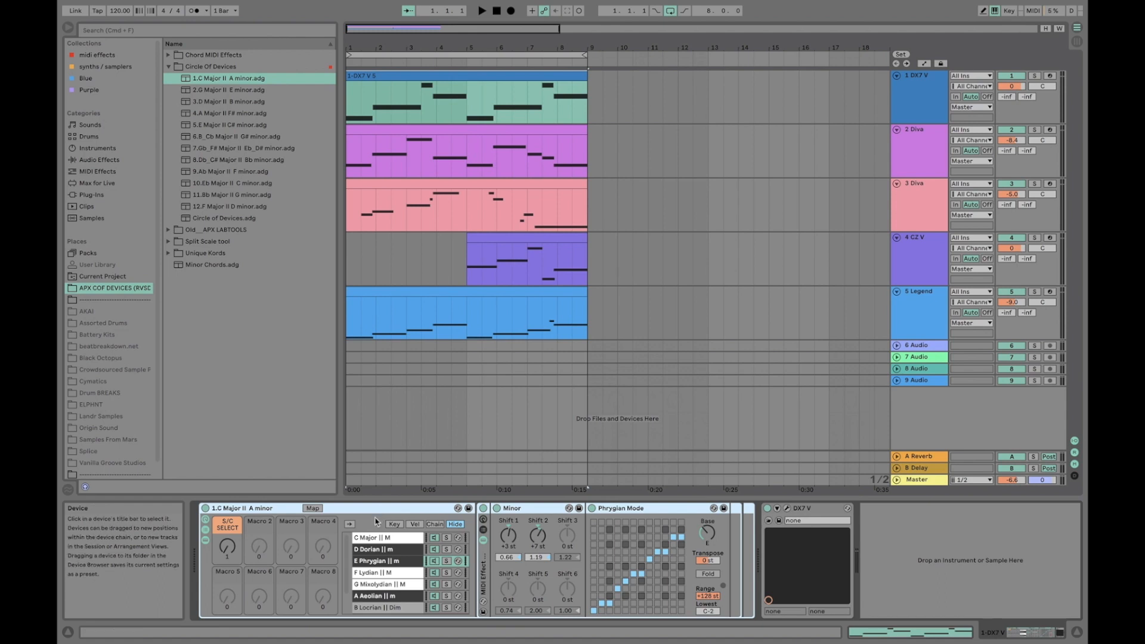
Step through the rack's chains from E Phrygian to A Minor, examining the chord and scale settings of each
{"action": "left_click", "coordinate": [395, 558]}
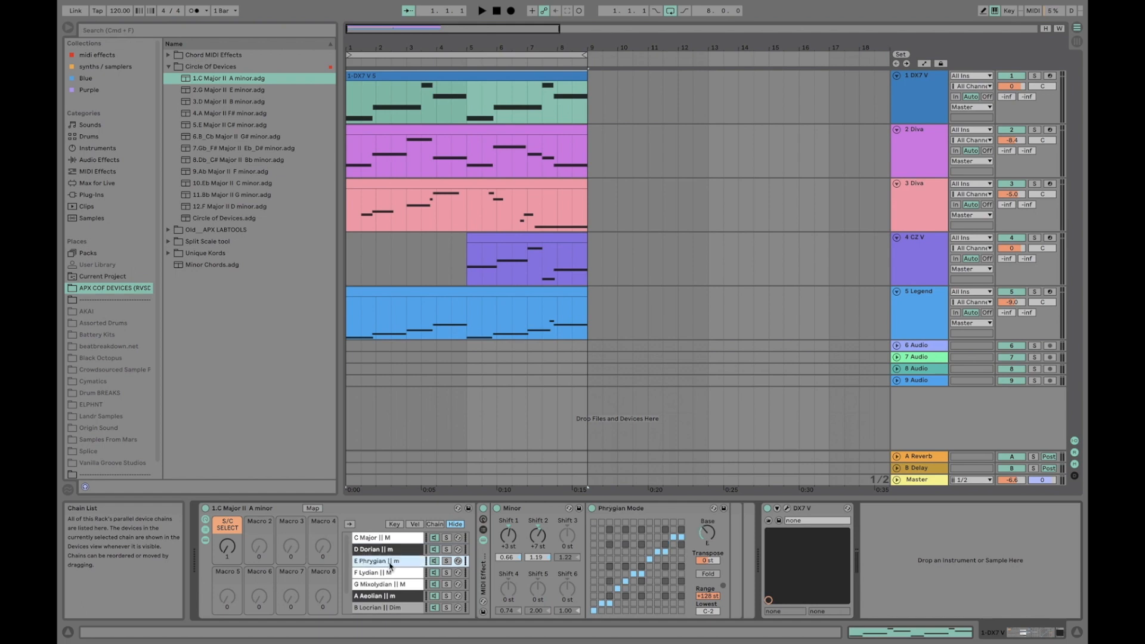
{"action": "left_click", "coordinate": [385, 573]}
{"action": "scroll", "coordinate": [385, 573], "scroll_direction": "down", "scroll_amount": 2}
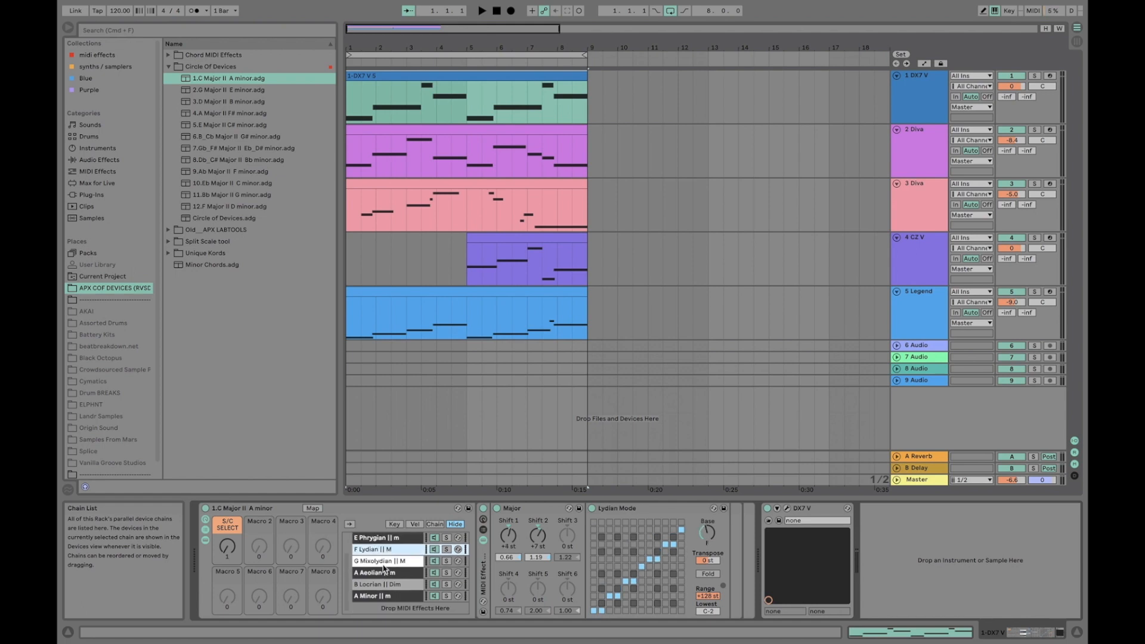
{"action": "left_click", "coordinate": [382, 563]}
{"action": "left_click", "coordinate": [383, 573]}
{"action": "left_click", "coordinate": [378, 585]}
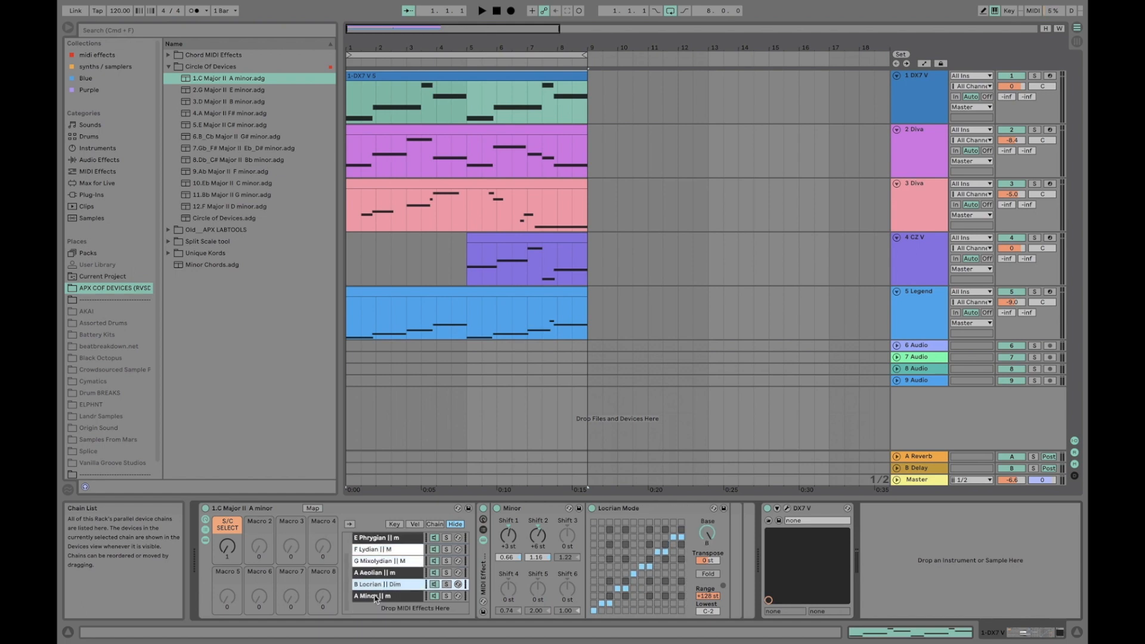
{"action": "left_click", "coordinate": [374, 596]}
{"action": "scroll", "coordinate": [375, 598], "scroll_direction": "up", "scroll_amount": 2}
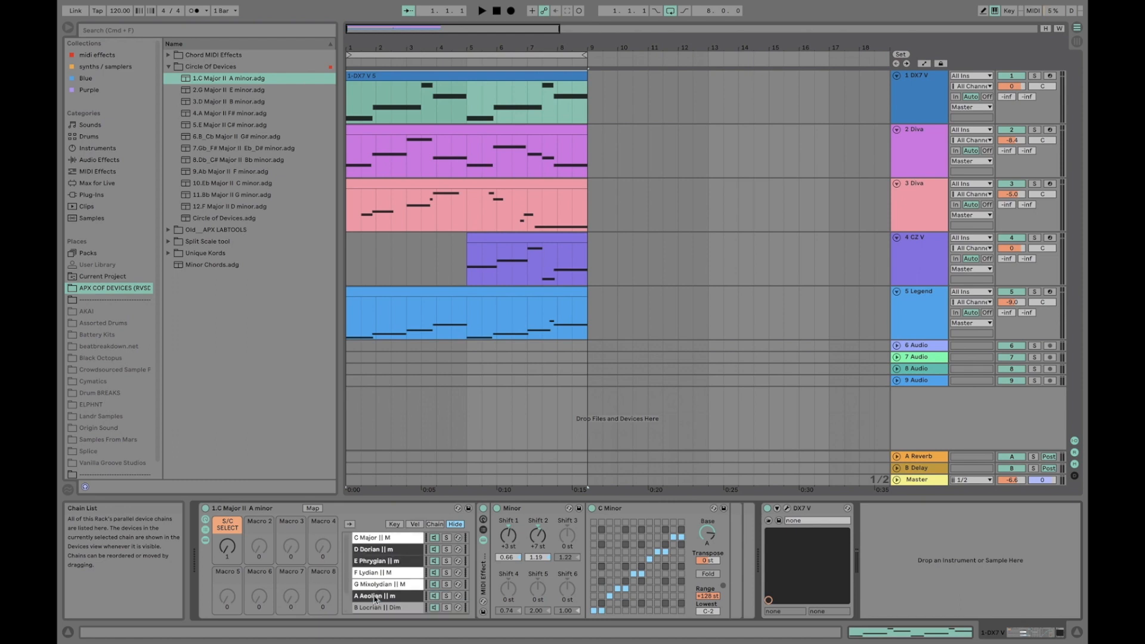
In the C Major chain's chord device, reset Shift 3 to 0 st and select the Shift 2 value
{"action": "left_click", "coordinate": [378, 538]}
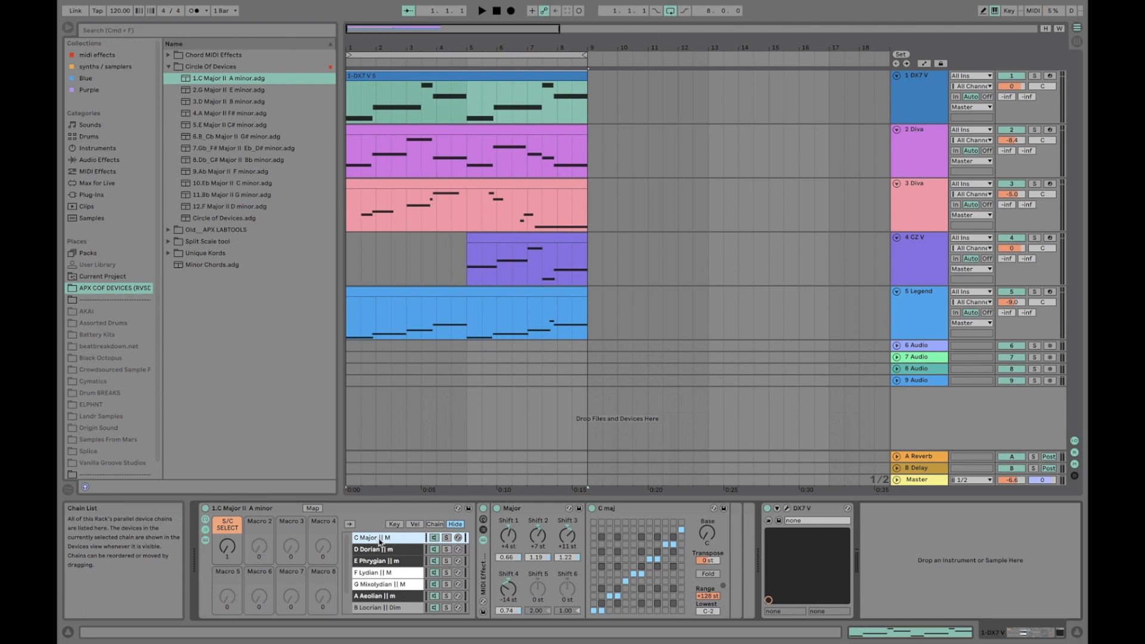
{"action": "left_click", "coordinate": [511, 550]}
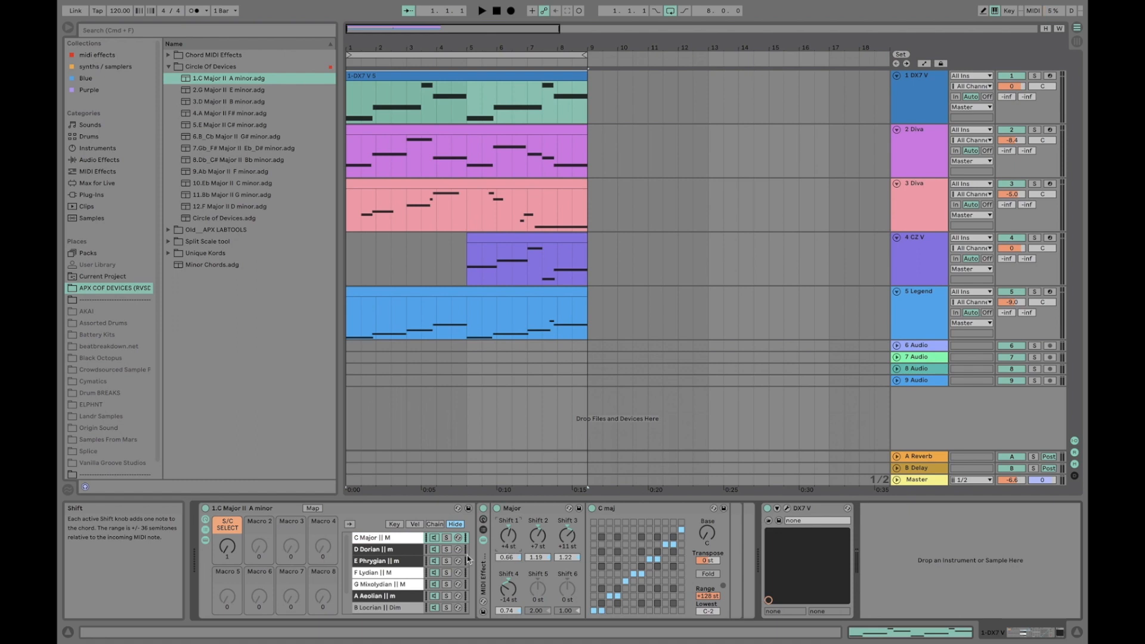
{"action": "left_click", "coordinate": [373, 544]}
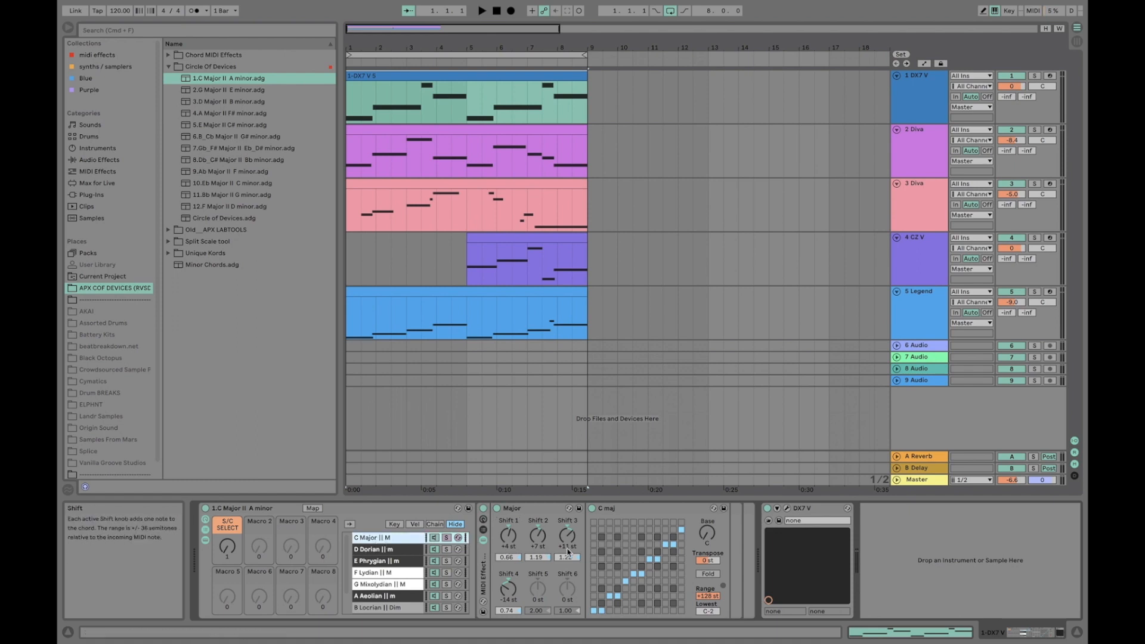
{"action": "double_click", "coordinate": [564, 550]}
{"action": "left_click", "coordinate": [539, 547]}
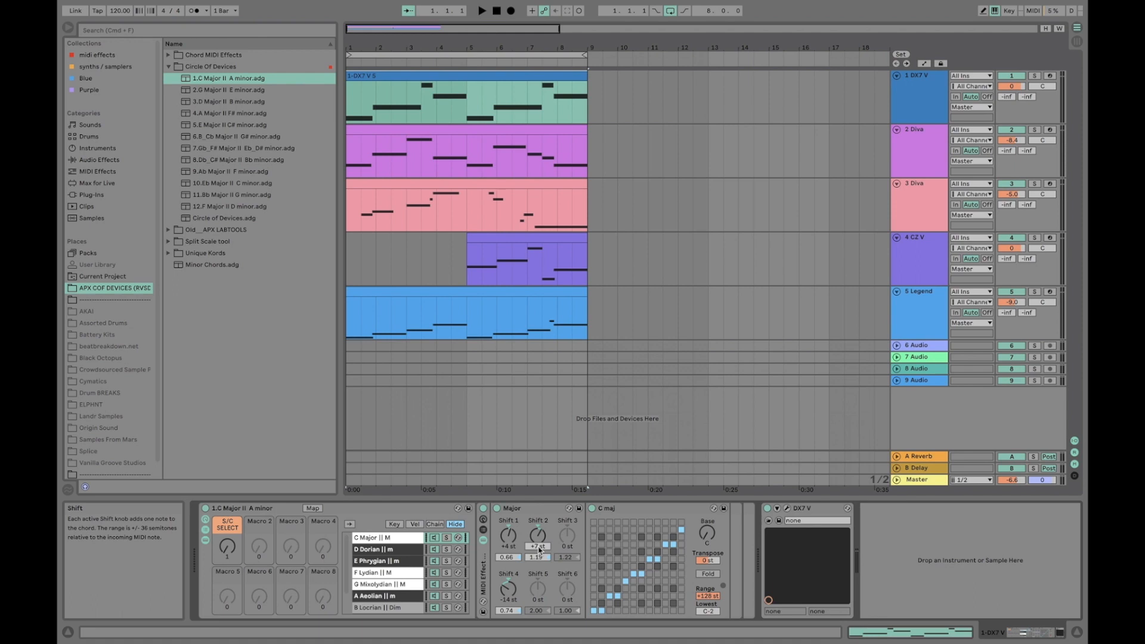
Reset Shift 4 to 0 st in the C Major chain's chord device and select that device
{"action": "left_click", "coordinate": [507, 602]}
{"action": "double_click", "coordinate": [507, 602]}
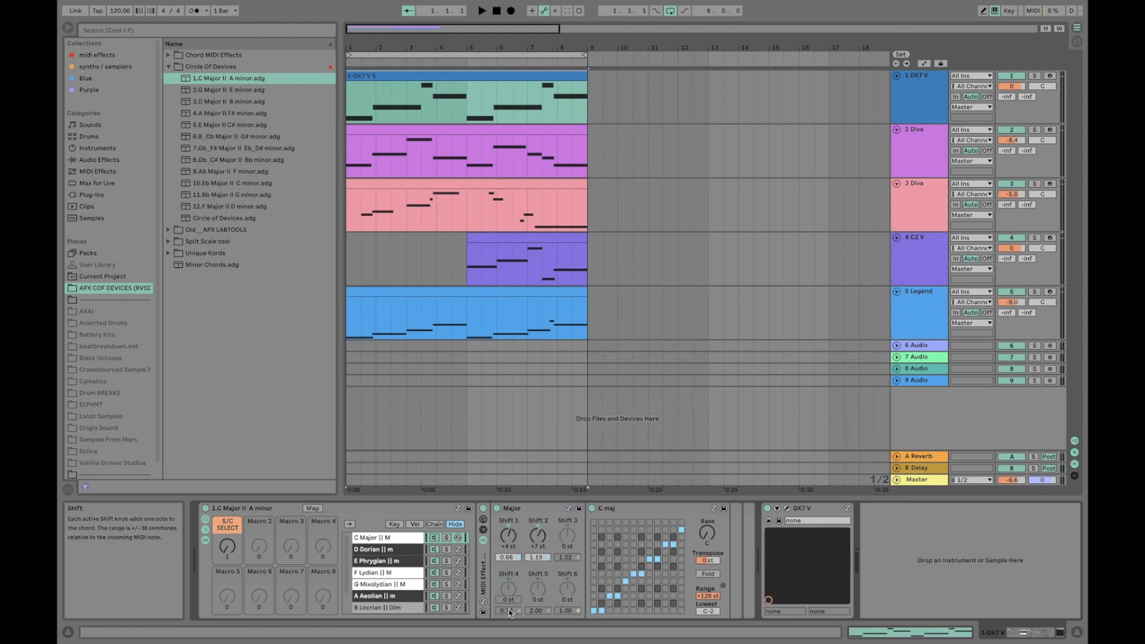
{"action": "left_click", "coordinate": [525, 513]}
{"action": "left_click", "coordinate": [534, 511]}
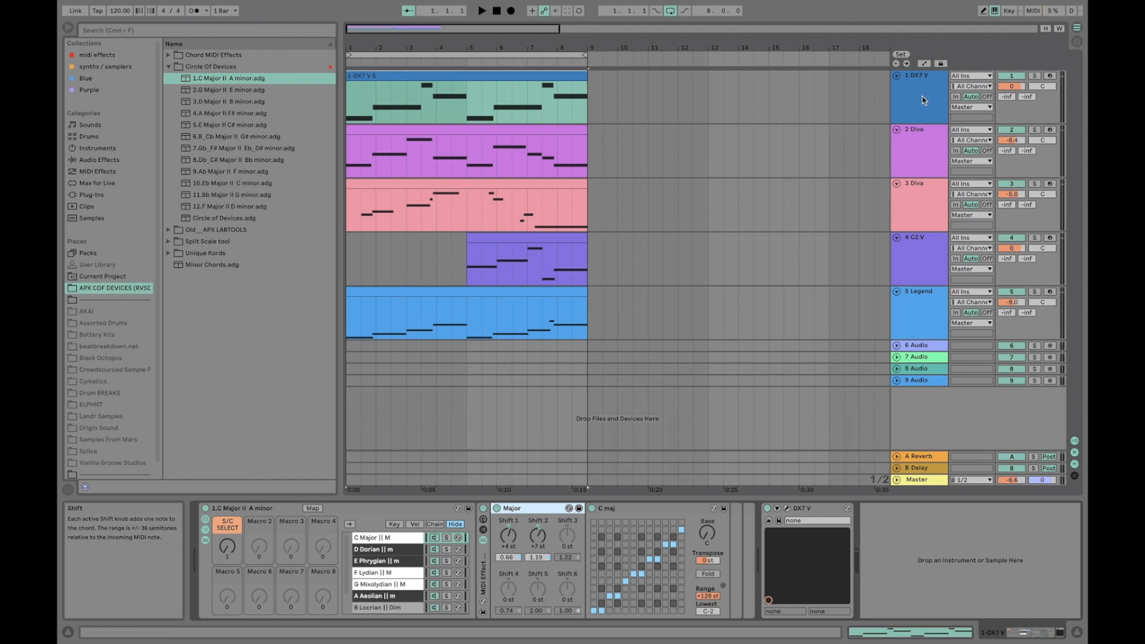
Solo the DX7 V track and play the eight-bar loop to audition its chords
{"action": "left_click", "coordinate": [1034, 76]}
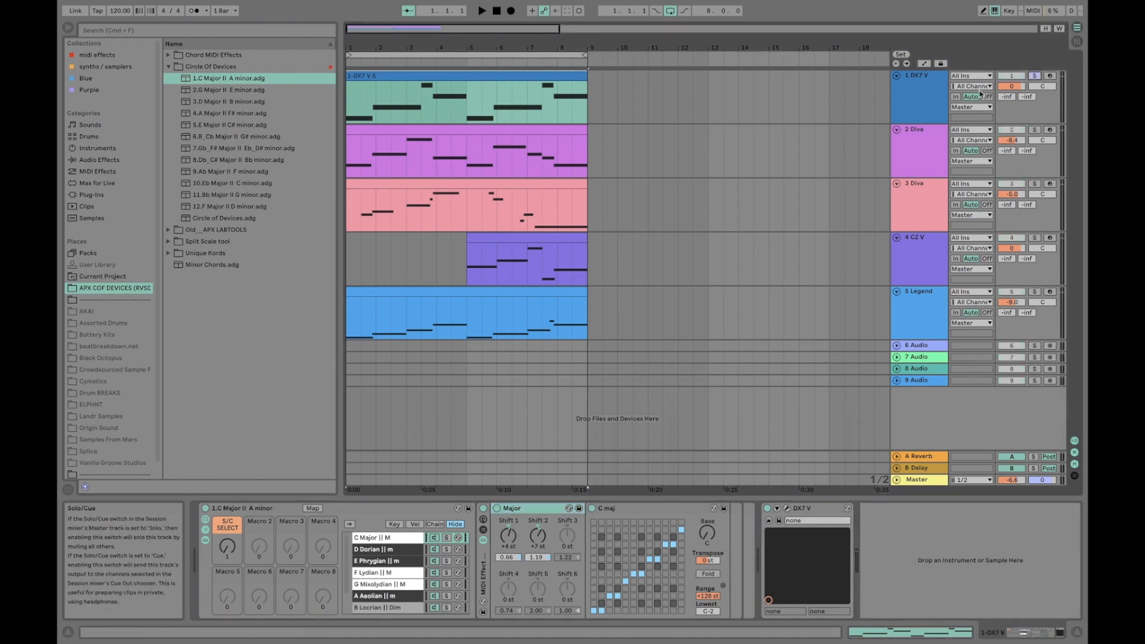
{"action": "left_click", "coordinate": [486, 55]}
{"action": "key", "text": "space"}
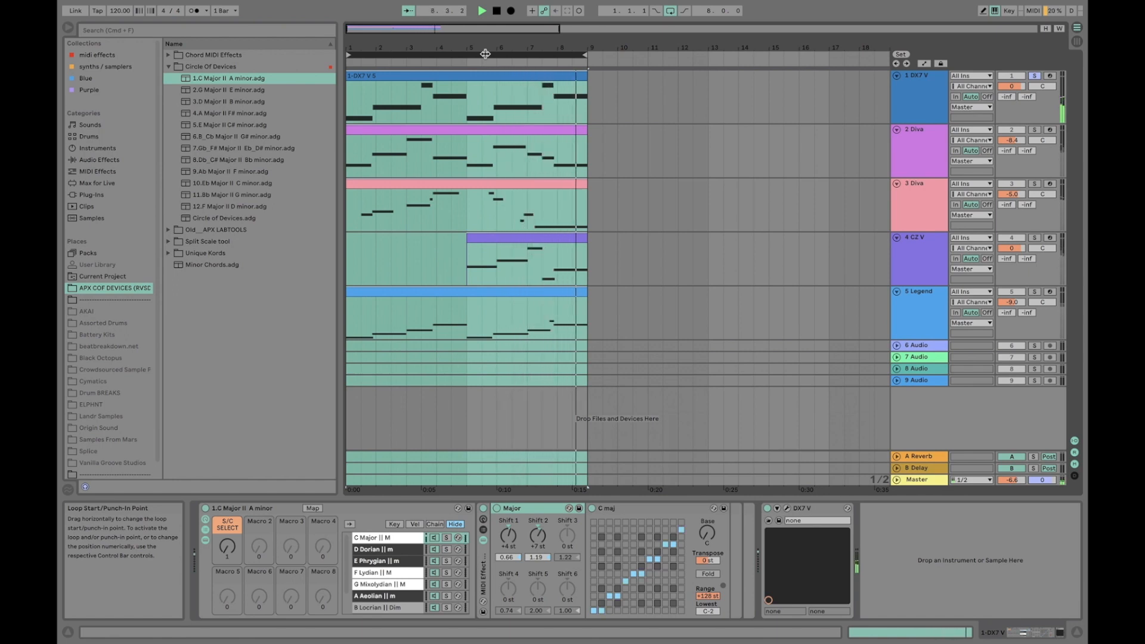
{"action": "key", "text": "space"}
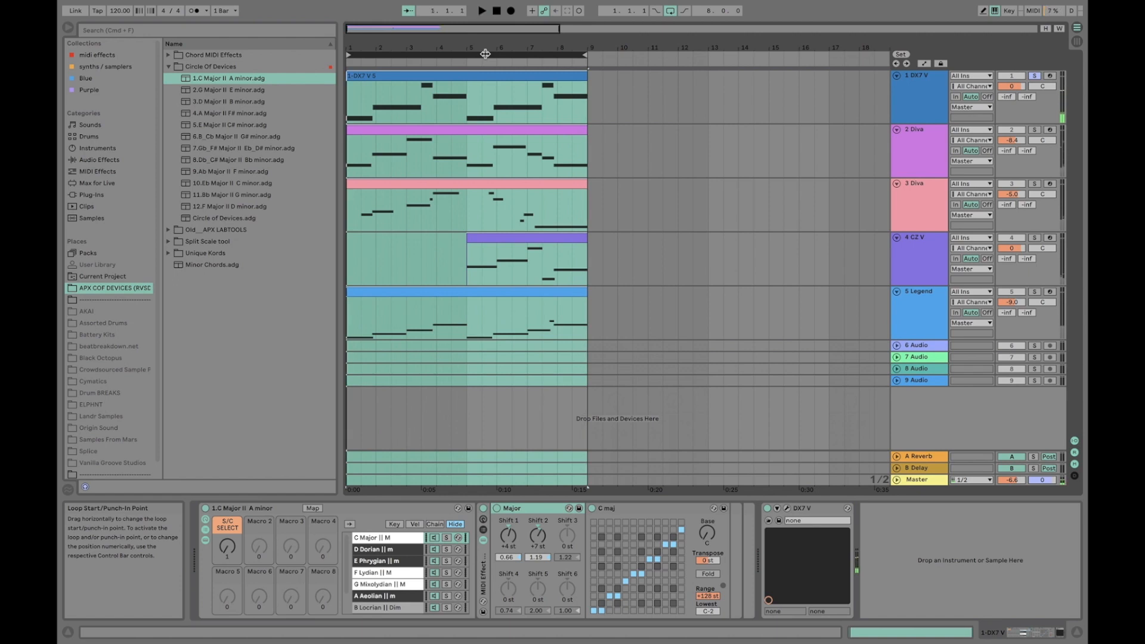
Set Shift 3 to +11 st in the DX7 V track's chord device and play the loop to hear it
{"action": "left_click", "coordinate": [936, 84]}
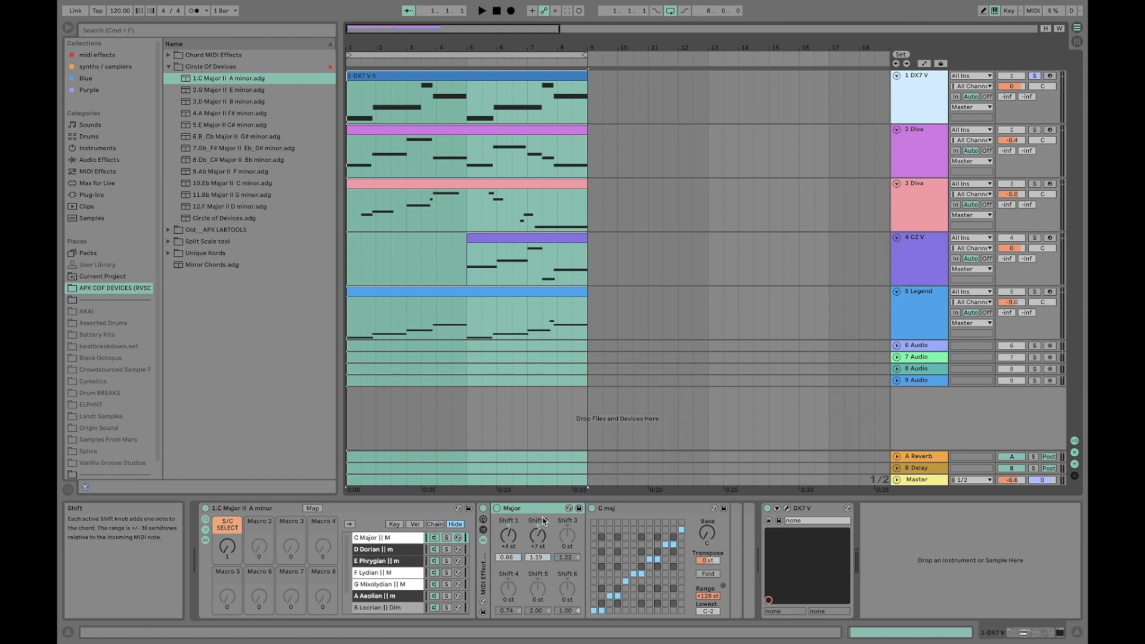
{"action": "left_click", "coordinate": [563, 548]}
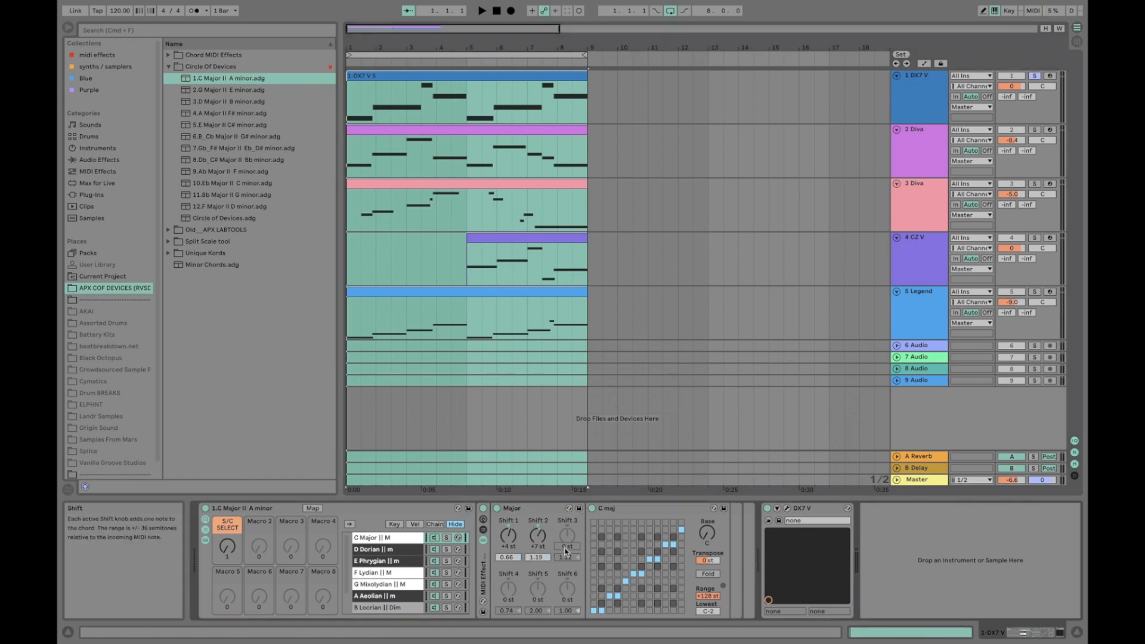
{"action": "key", "text": "Return"}
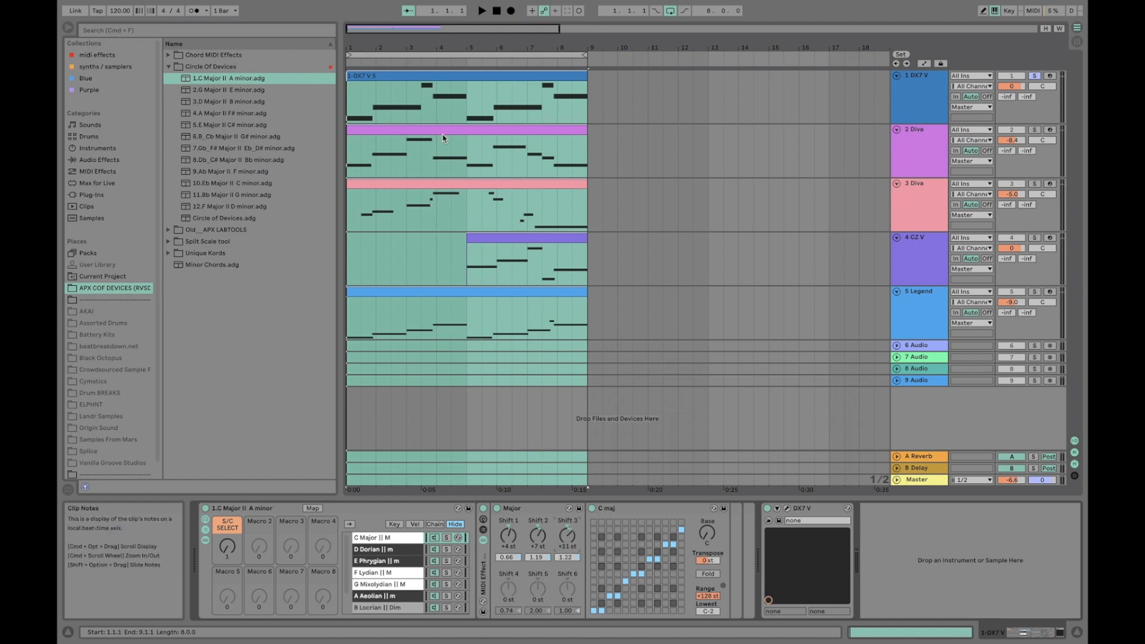
{"action": "left_click", "coordinate": [451, 55]}
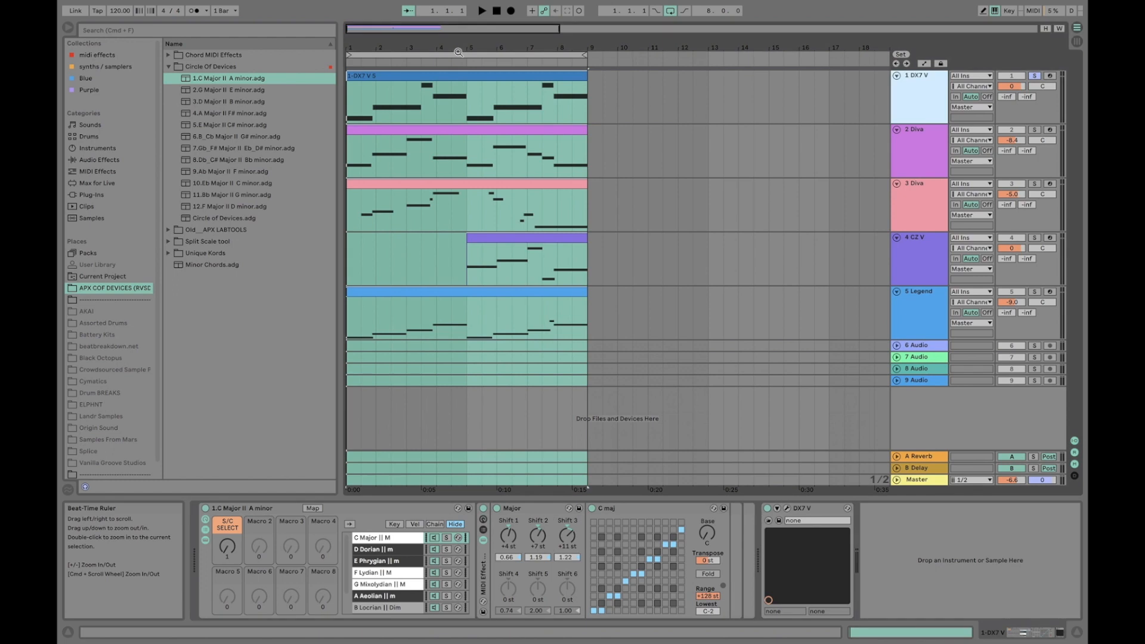
{"action": "key", "text": "space"}
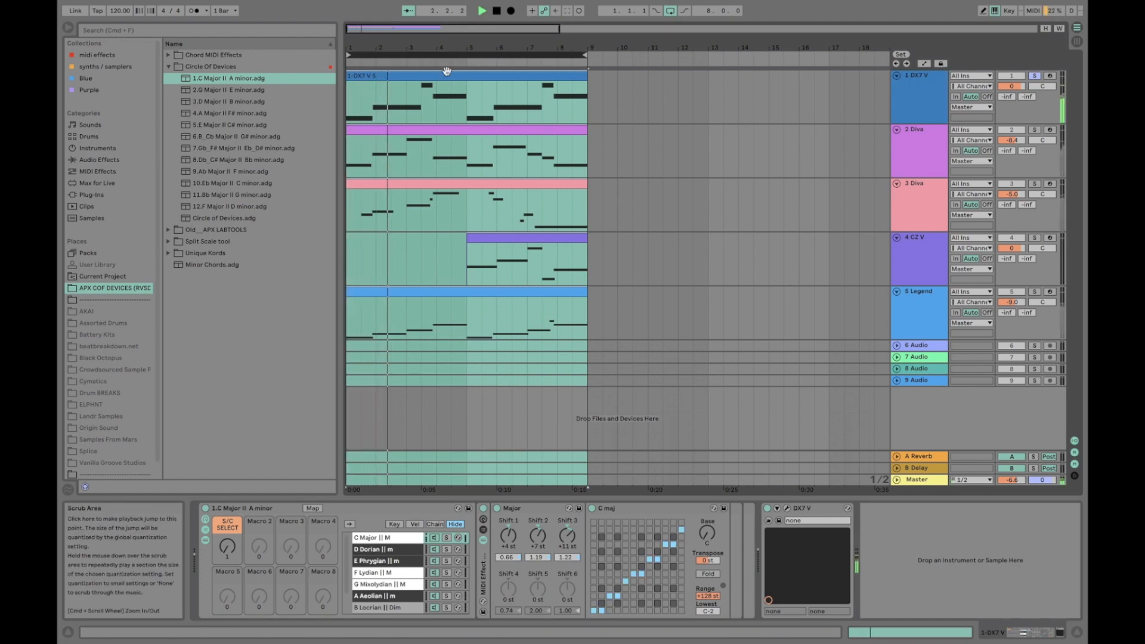
{"action": "key", "text": "XF86AudioRaiseVolume"}
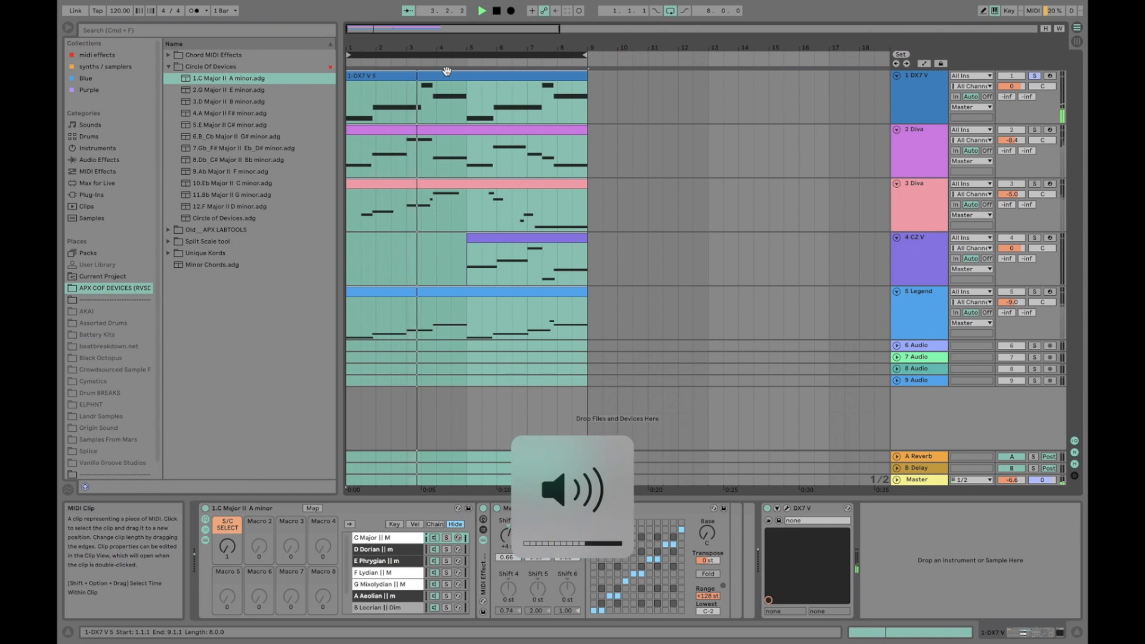
{"action": "key", "text": "XF86AudioLowerVolume"}
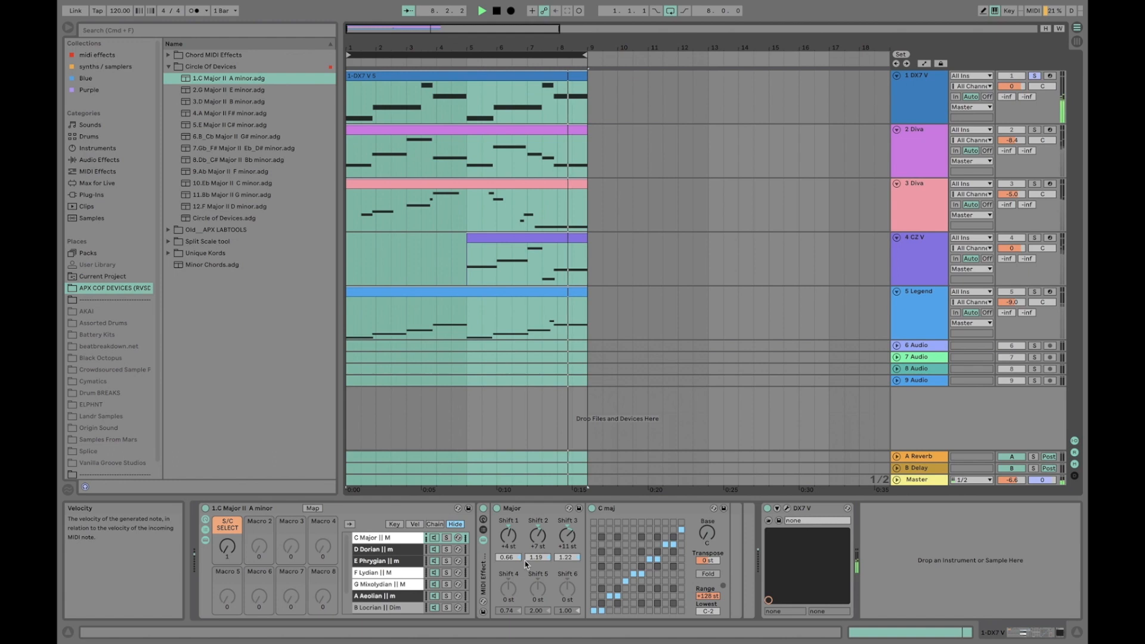
{"action": "key", "text": "space"}
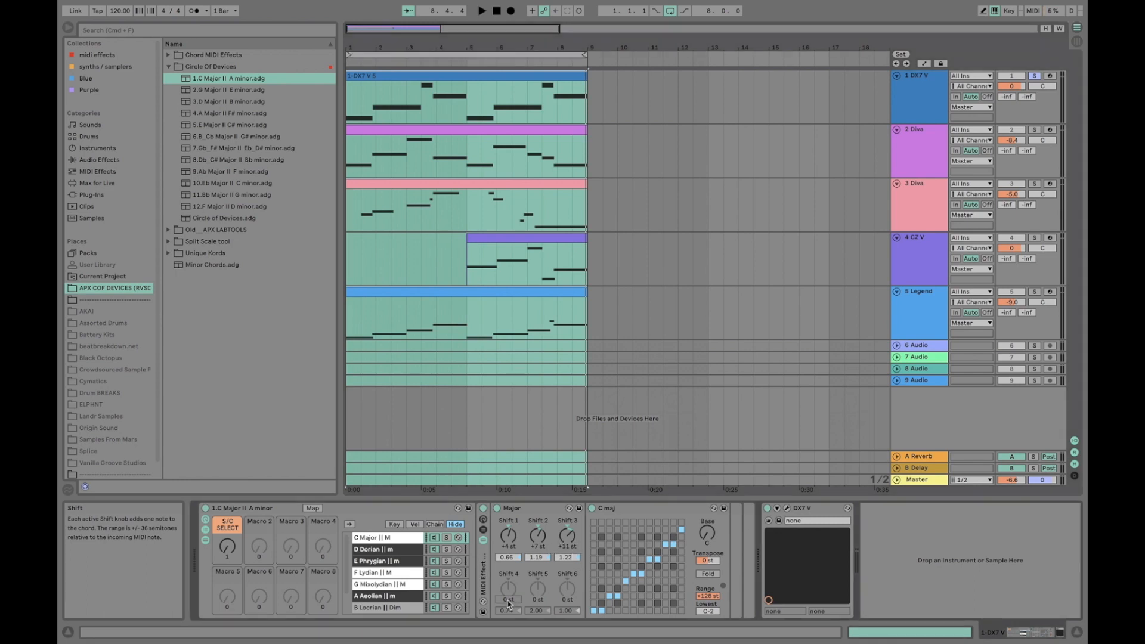
Set Shift 4 to -14 st in the same chord device and audition the loop
{"action": "key", "text": "Return"}
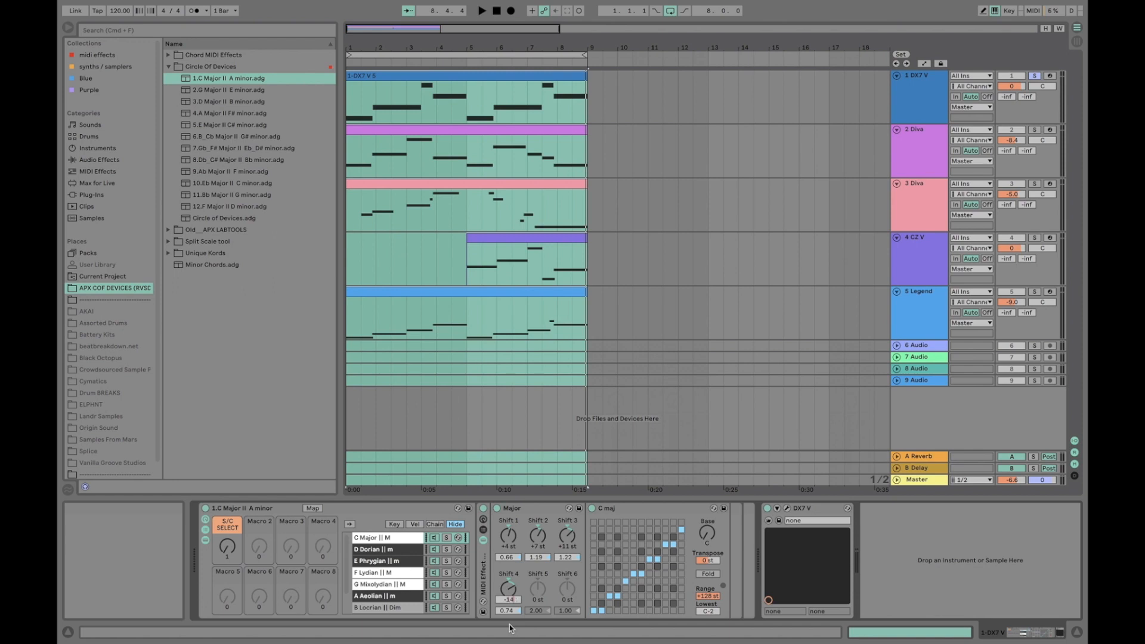
{"action": "left_click_drag", "start_coordinate": [504, 600], "coordinate": [508, 604]}
{"action": "key", "text": "space"}
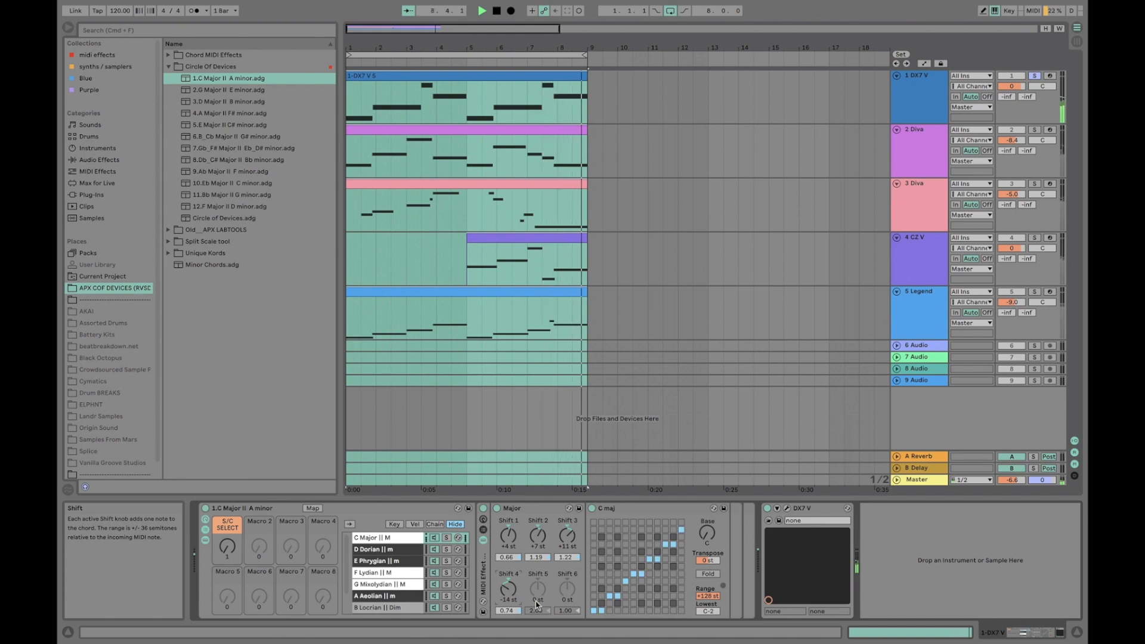
{"action": "key", "text": "space"}
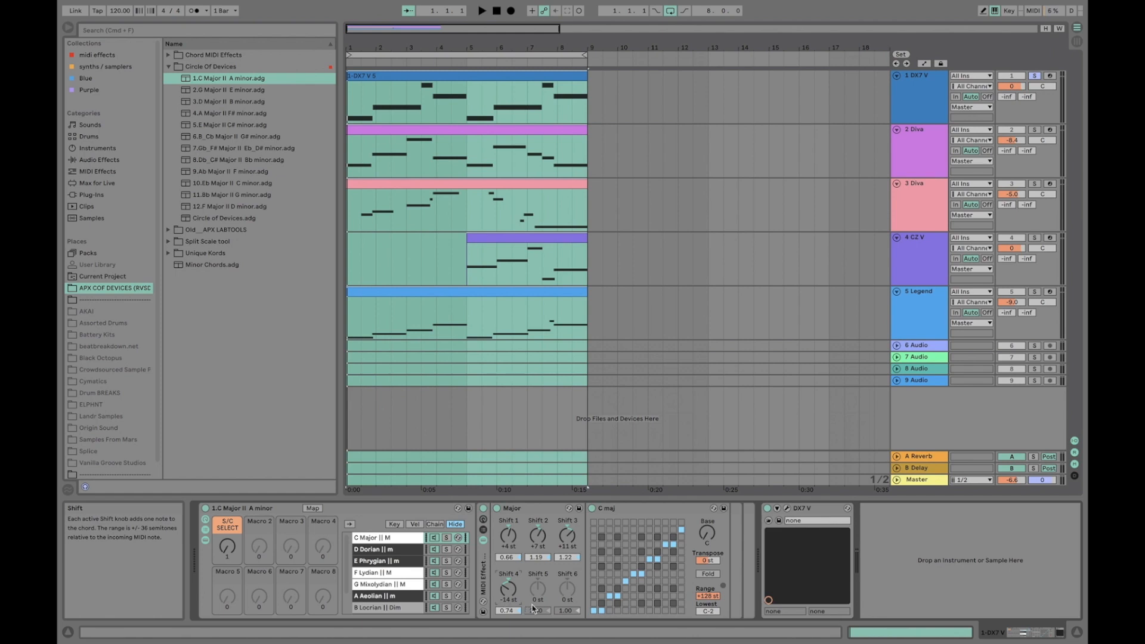
Try Shift 5 at -18 st with a brief playback and reset it to 0 st
{"action": "left_click_drag", "start_coordinate": [534, 608], "coordinate": [539, 604]}
{"action": "type", "text": "18"}
{"action": "key", "text": "Return"}
{"action": "type", "text": "-18"}
{"action": "key", "text": "Return"}
{"action": "key", "text": "space"}
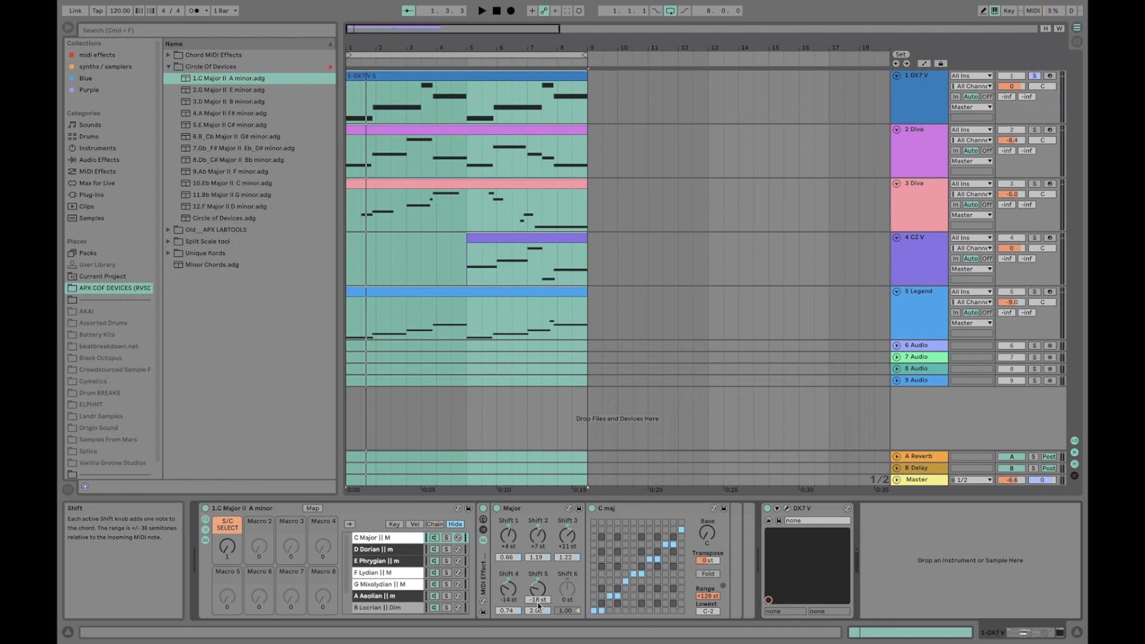
{"action": "double_click", "coordinate": [541, 594]}
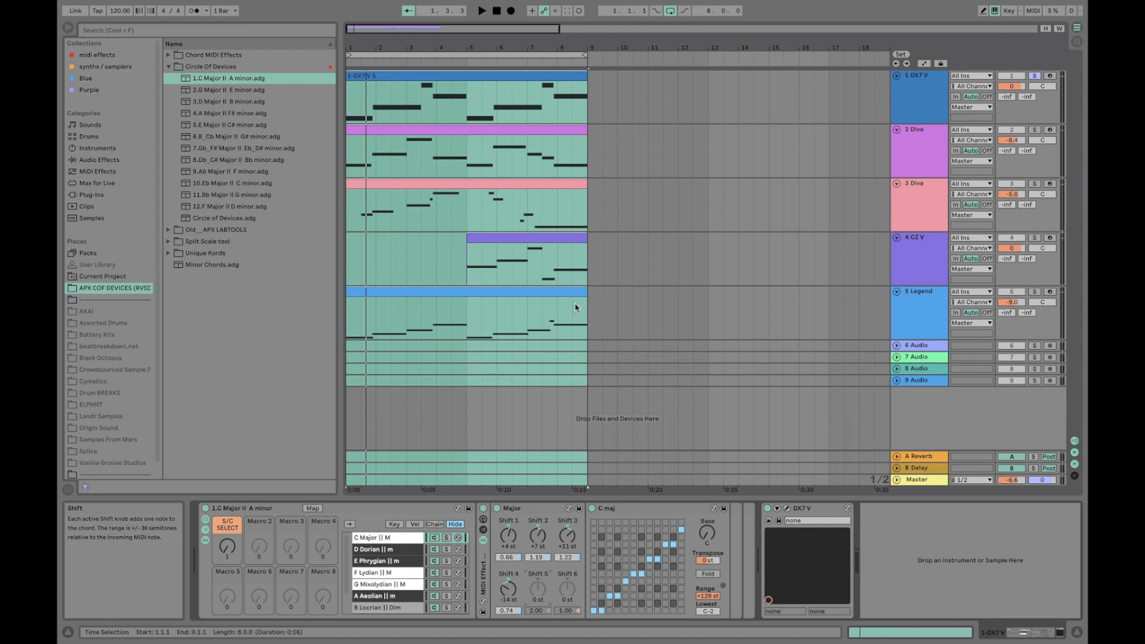
Select the Major chord device and play the loop through to hear the extended chord voicing
{"action": "left_click", "coordinate": [540, 512]}
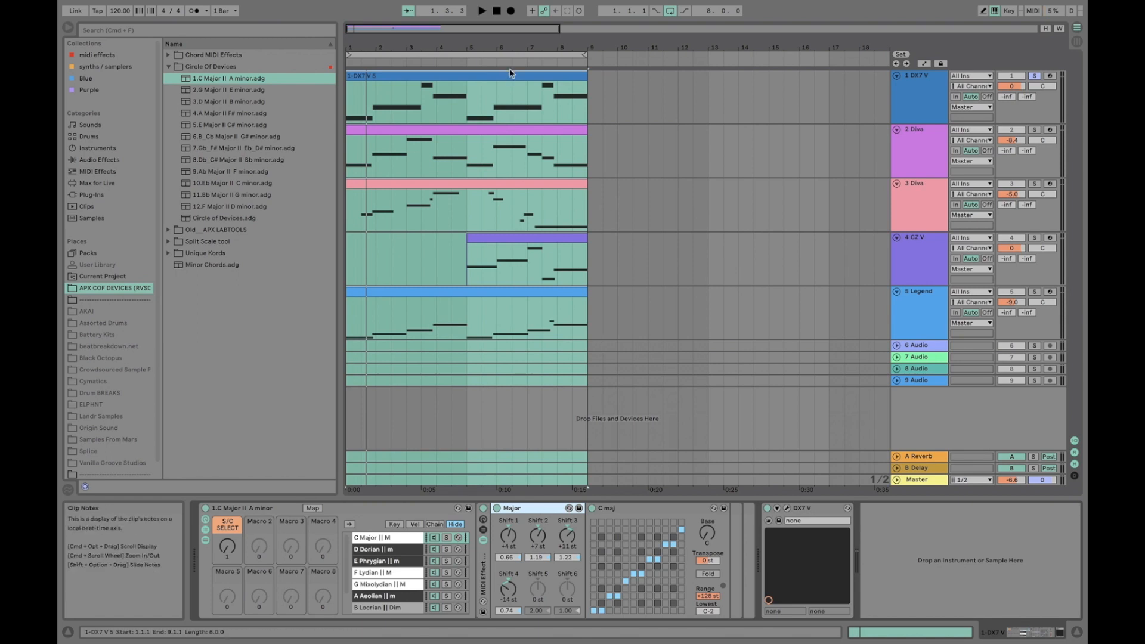
{"action": "left_click", "coordinate": [505, 53]}
{"action": "key", "text": "space"}
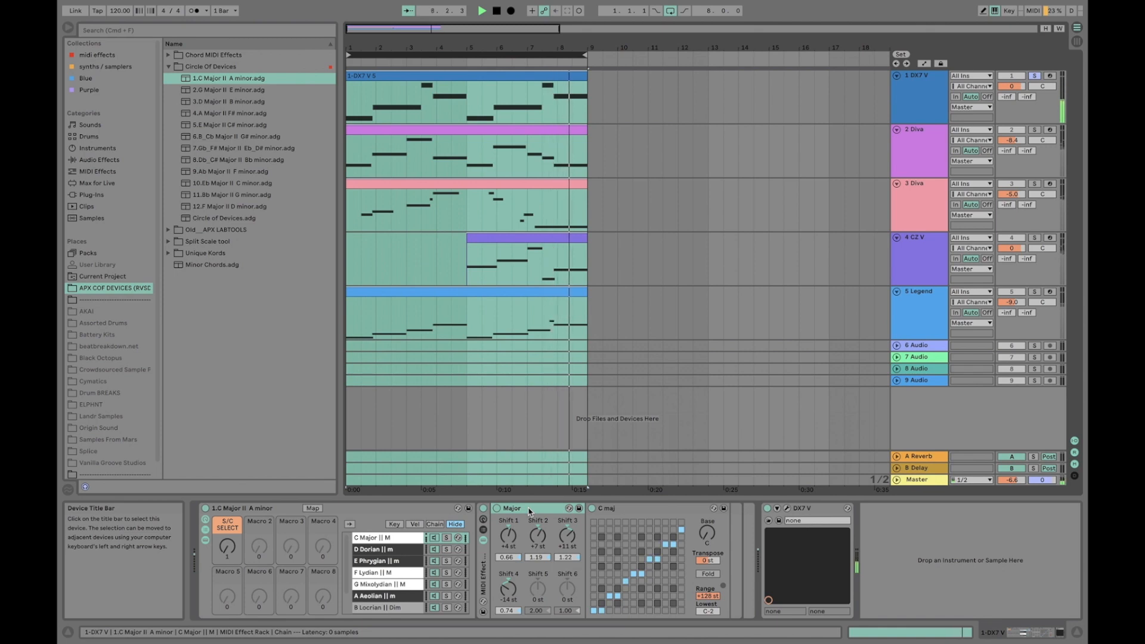
{"action": "key", "text": "space"}
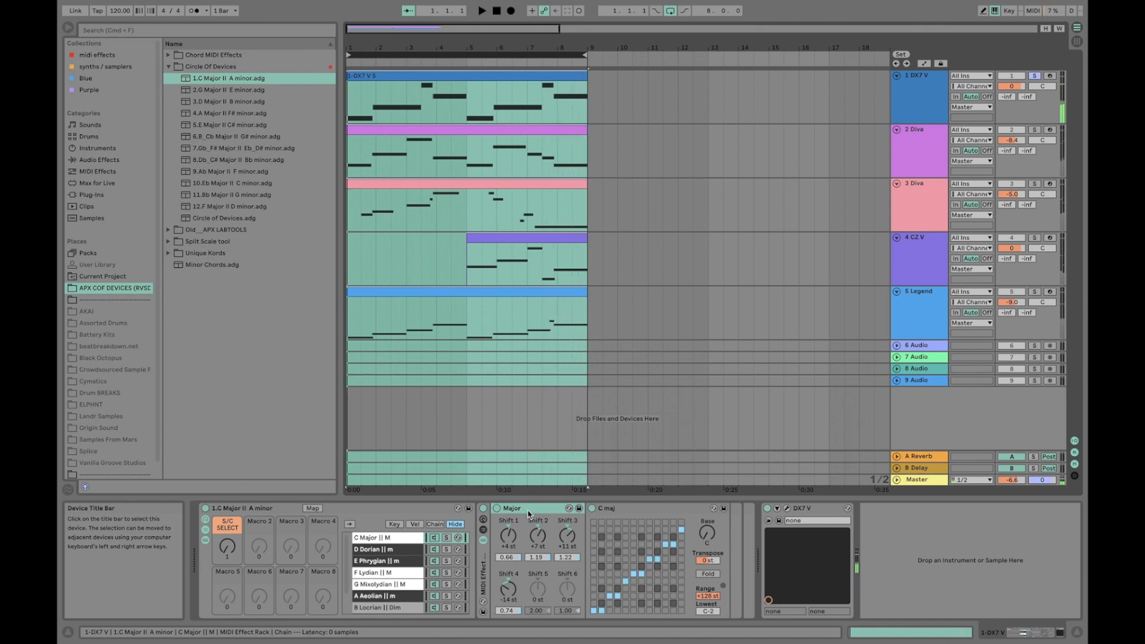
{"action": "left_click", "coordinate": [528, 514]}
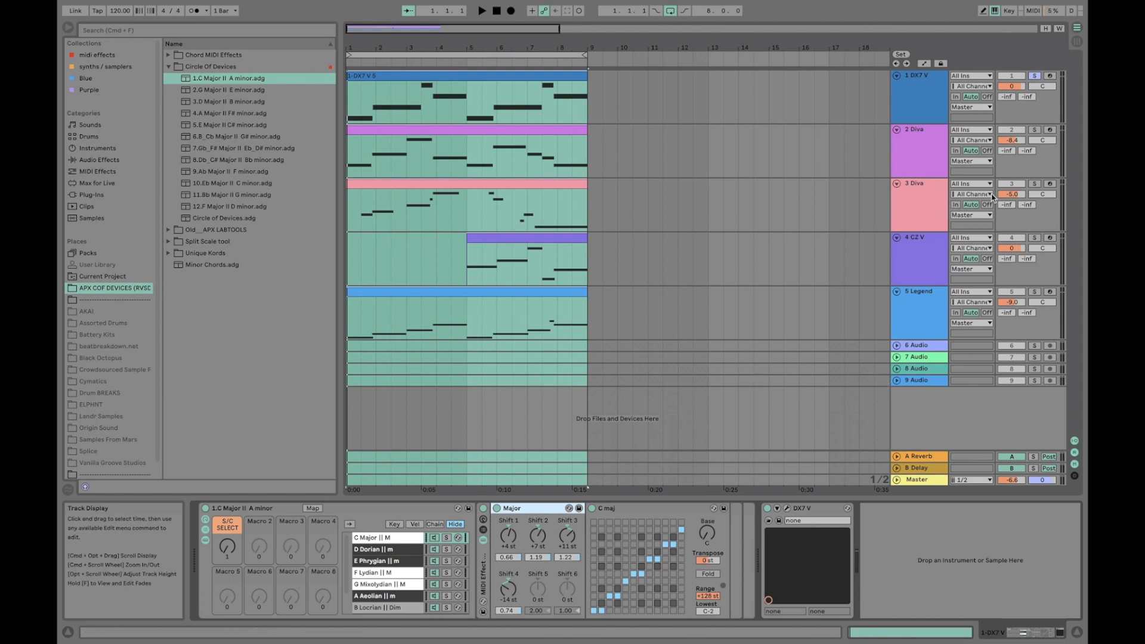
Compare the S/C SELECT macro of the 2 Diva rack with that of the DX7 V rack
{"action": "left_click", "coordinate": [925, 144]}
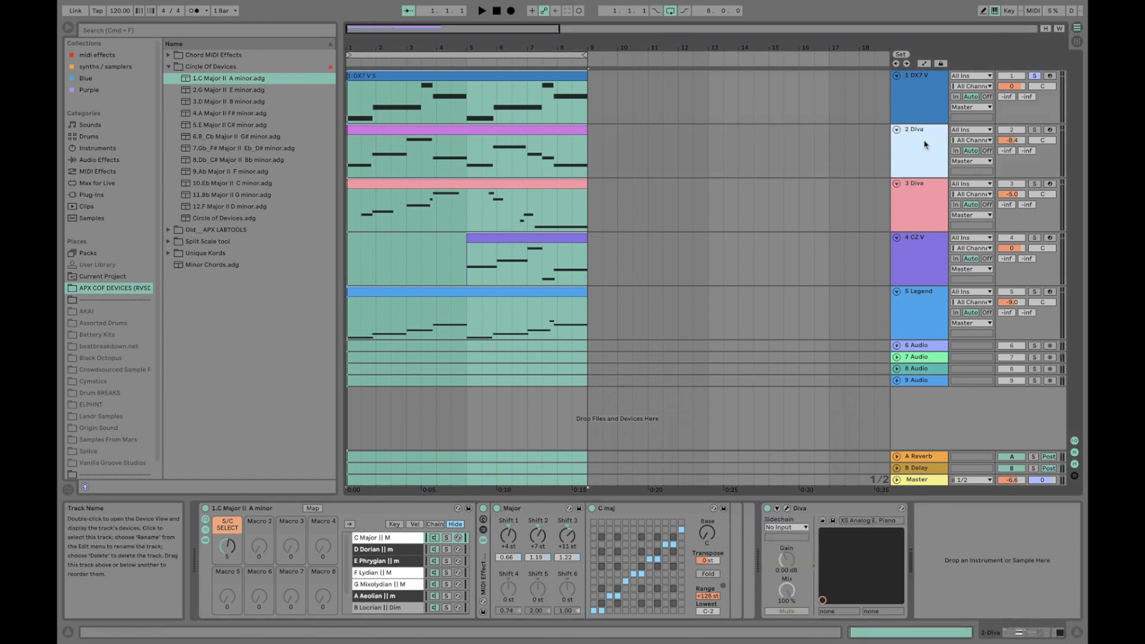
{"action": "left_click", "coordinate": [920, 105]}
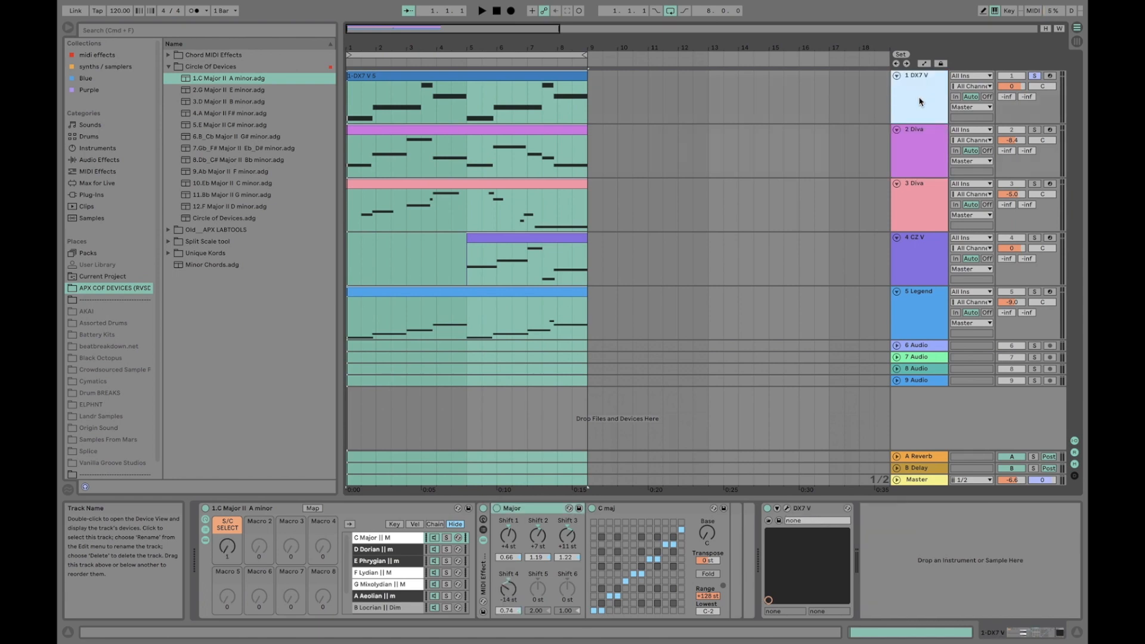
{"action": "left_click", "coordinate": [229, 552]}
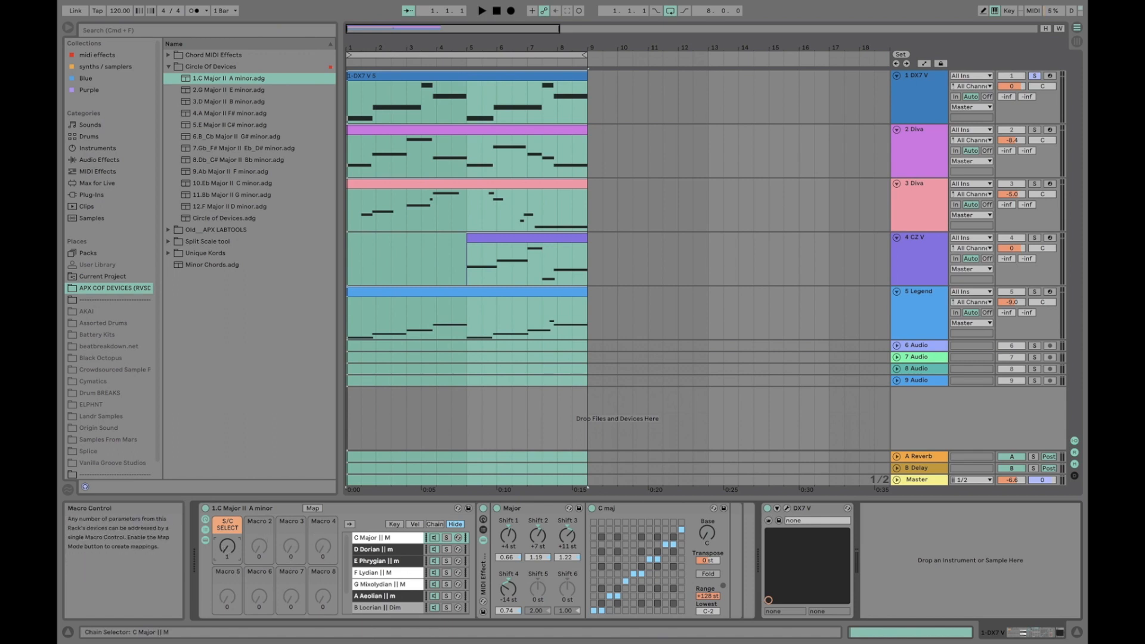
Arm the DX7 V track, leave its S/C SELECT macro at 1 and select the rack's C Major chain
{"action": "left_click", "coordinate": [1050, 75]}
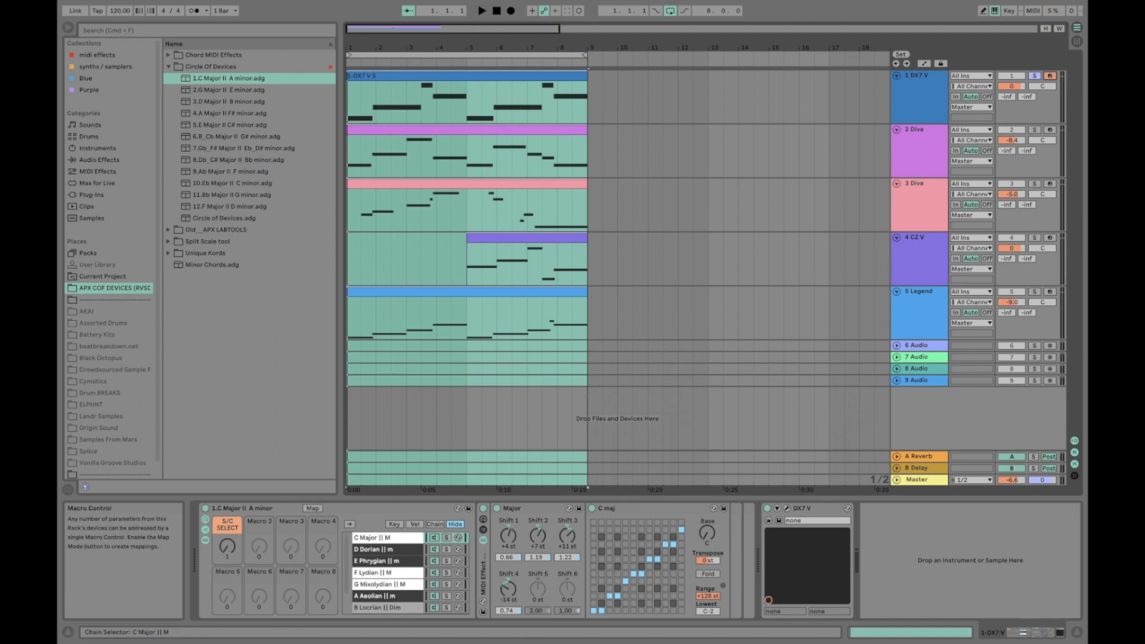
{"action": "mouse_move", "coordinate": [227, 547]}
{"action": "left_mouse_down"}
{"action": "mouse_move", "coordinate": [227, 473]}
{"action": "mouse_move", "coordinate": [227, 546]}
{"action": "left_mouse_up"}
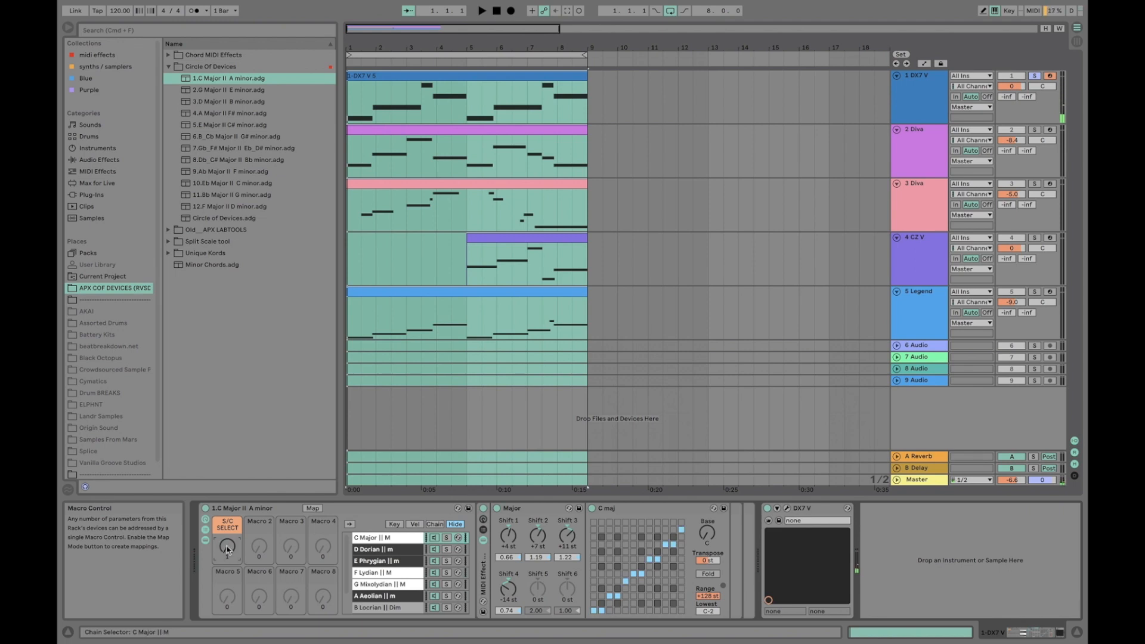
{"action": "left_click", "coordinate": [379, 540]}
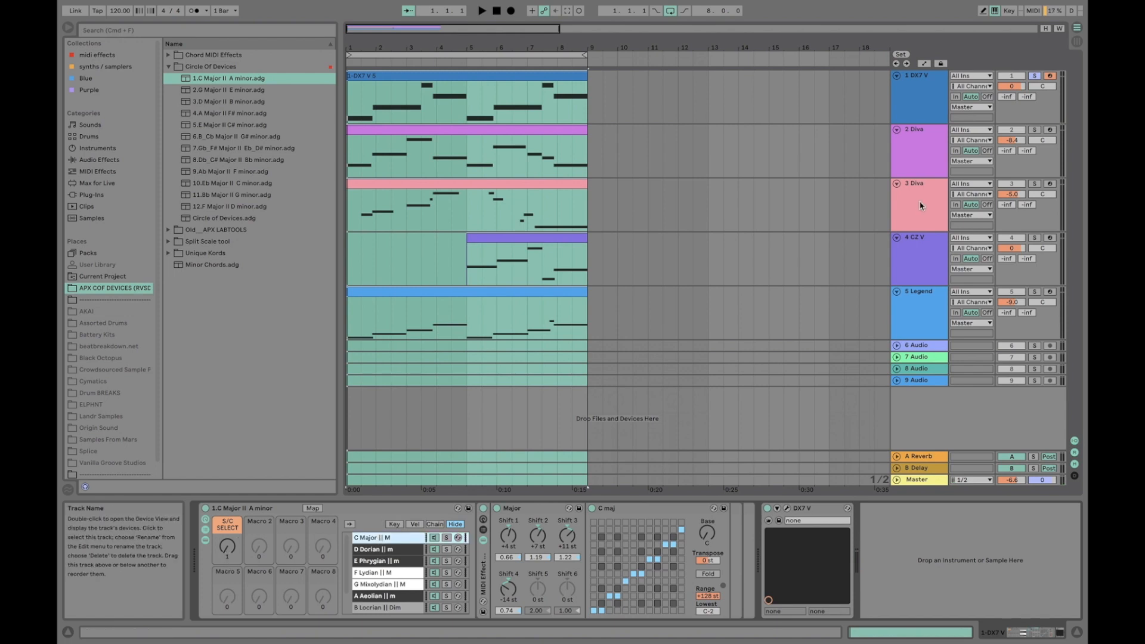
Arm the 2 Diva track and step through its rack's chains from D Dorian to G Mixolydian, examining each one's chord and scale settings
{"action": "left_click", "coordinate": [920, 154]}
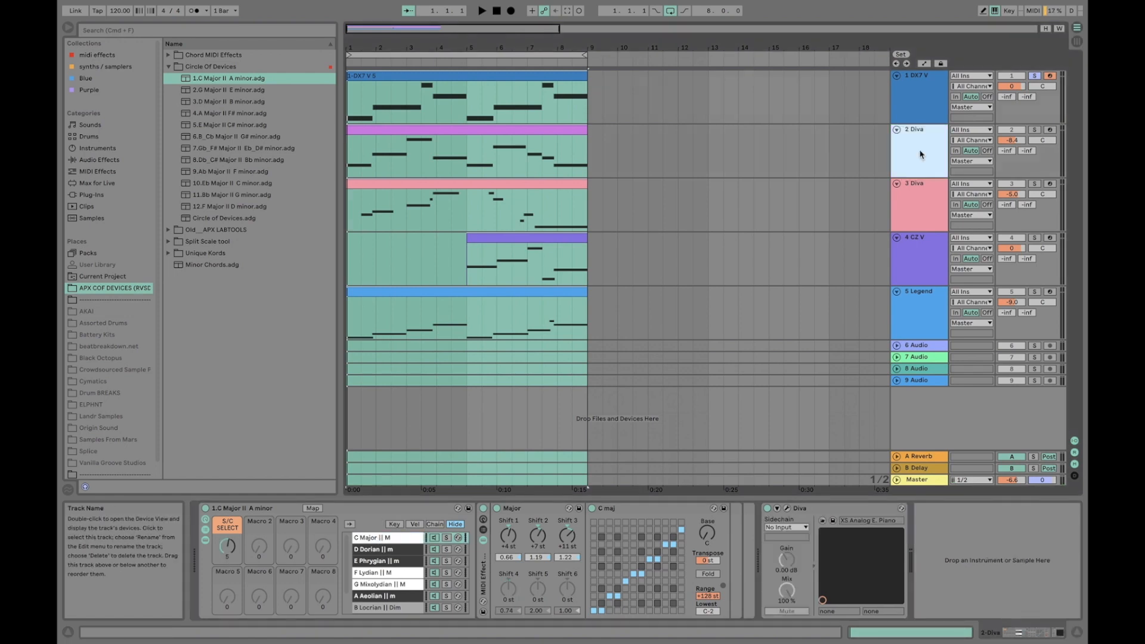
{"action": "left_click", "coordinate": [1051, 130]}
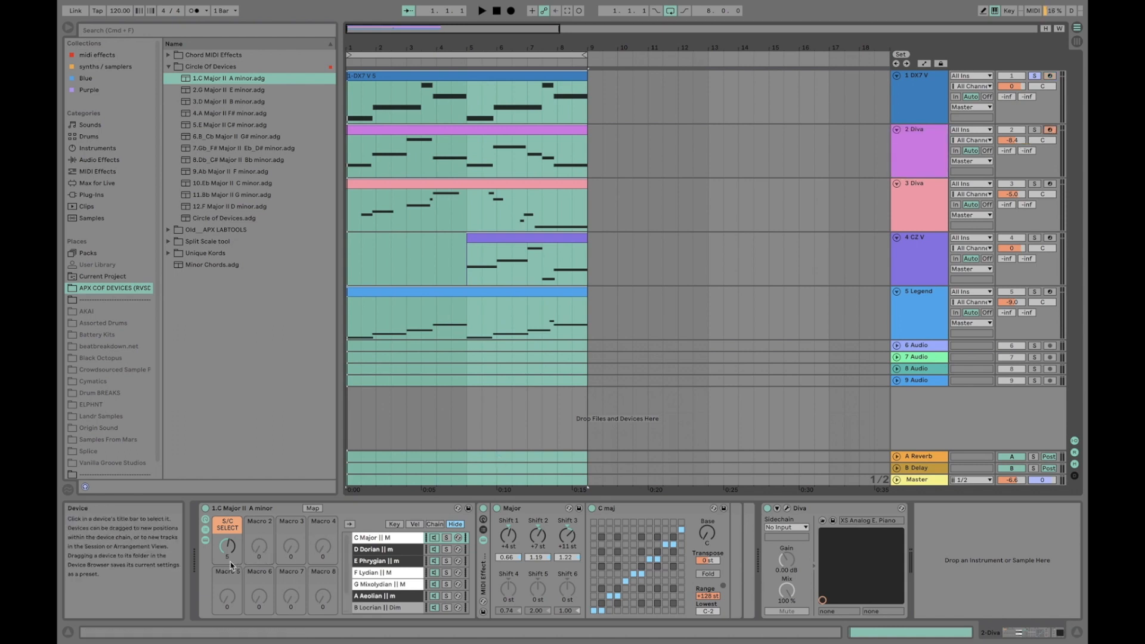
{"action": "left_click", "coordinate": [382, 550]}
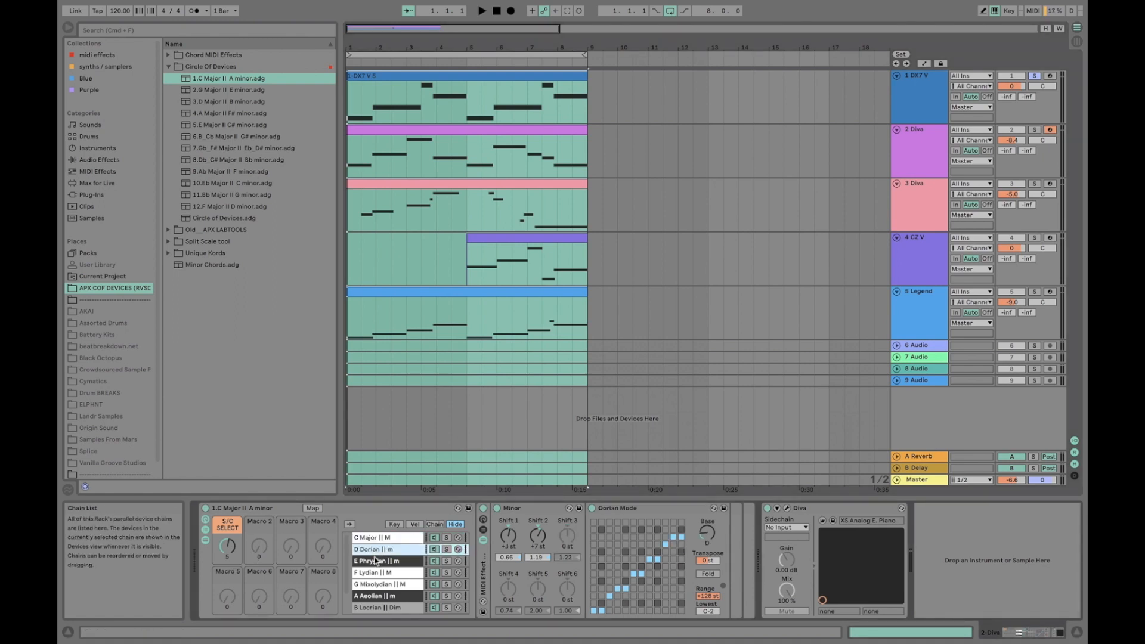
{"action": "left_click", "coordinate": [371, 561]}
{"action": "left_click", "coordinate": [368, 573]}
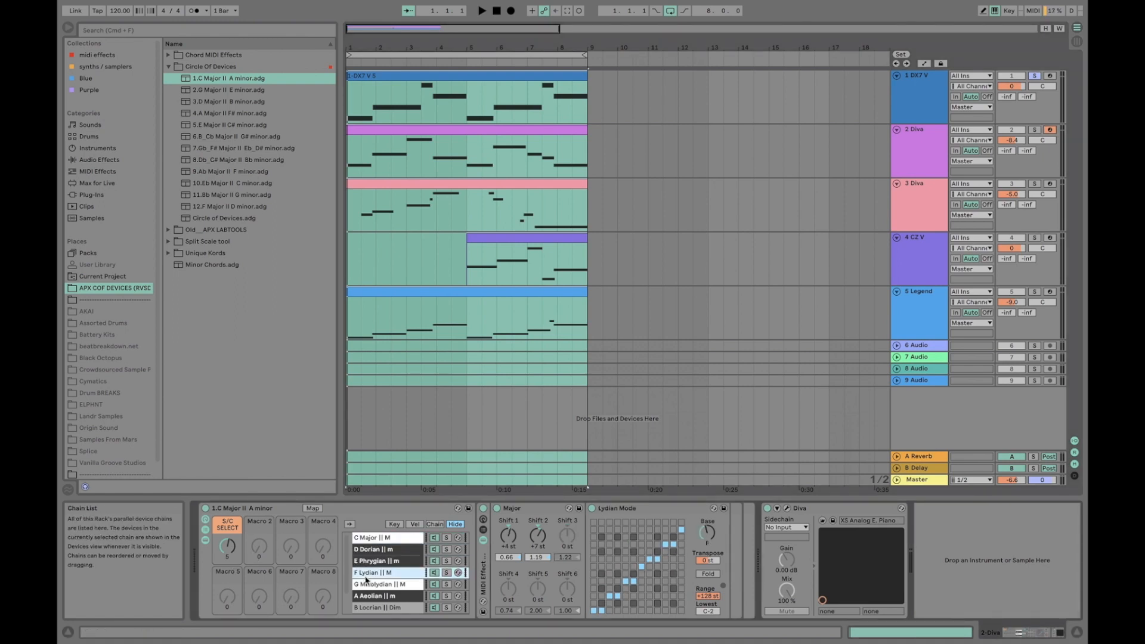
{"action": "left_click", "coordinate": [370, 585]}
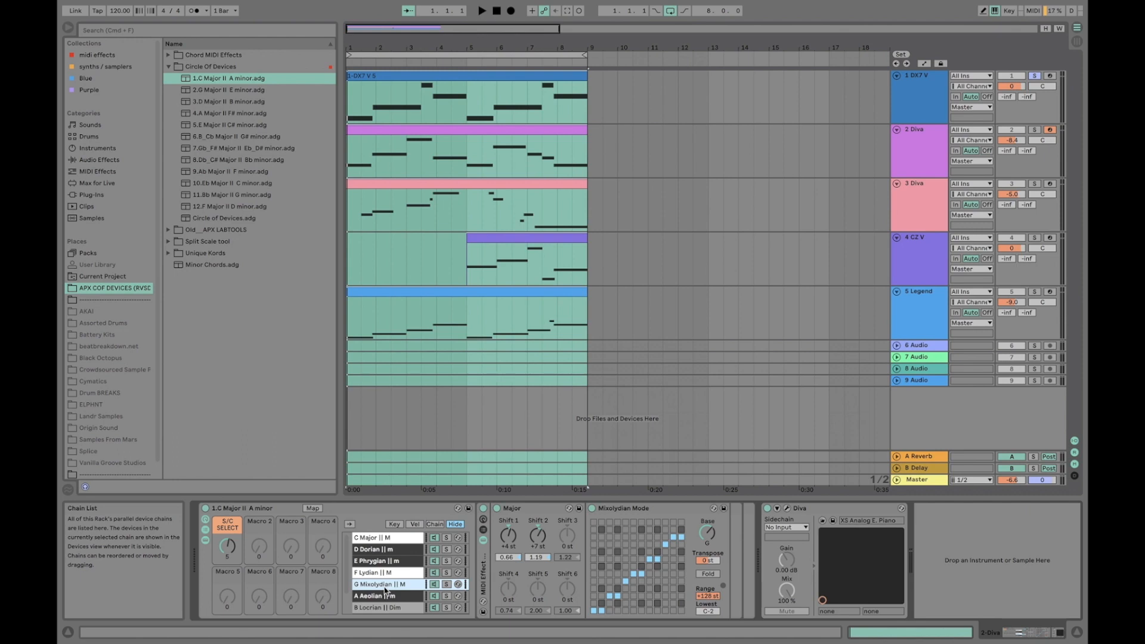
{"action": "left_click", "coordinate": [353, 511]}
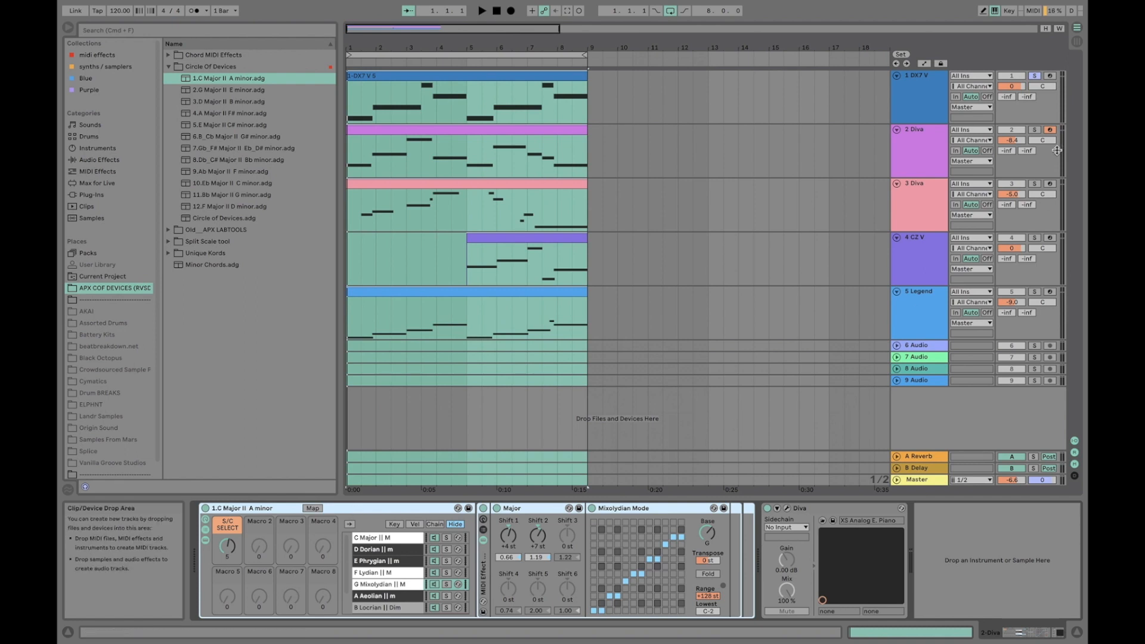
Solo the 2 Diva track, play the loop and select the rack's G Mixolydian chain
{"action": "left_click", "coordinate": [1035, 130]}
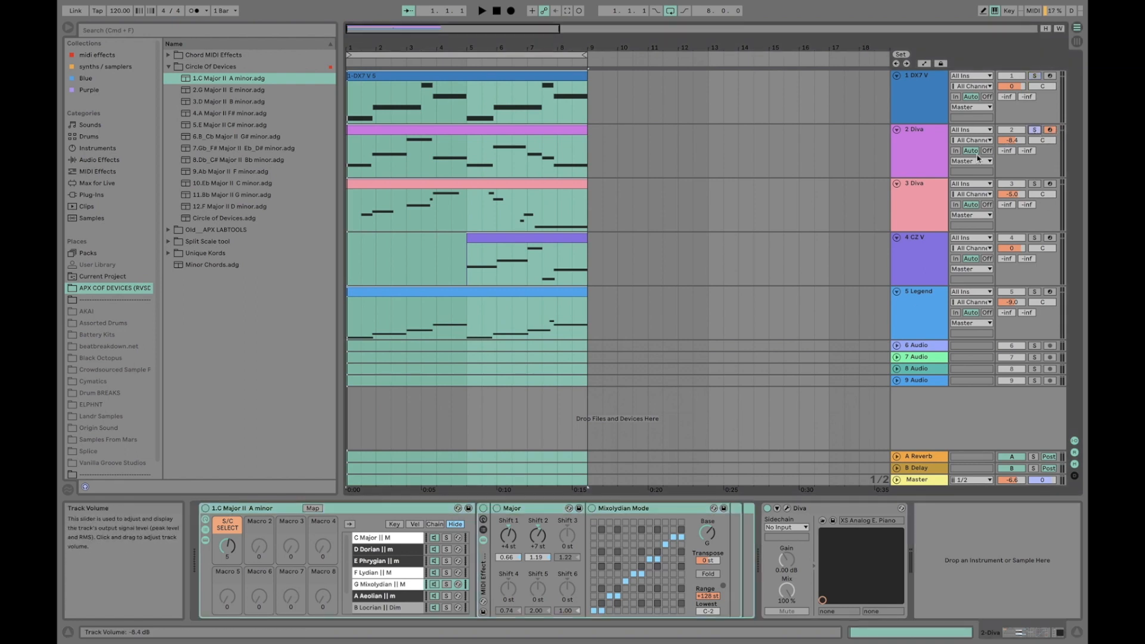
{"action": "left_click", "coordinate": [918, 158]}
{"action": "key", "text": "space"}
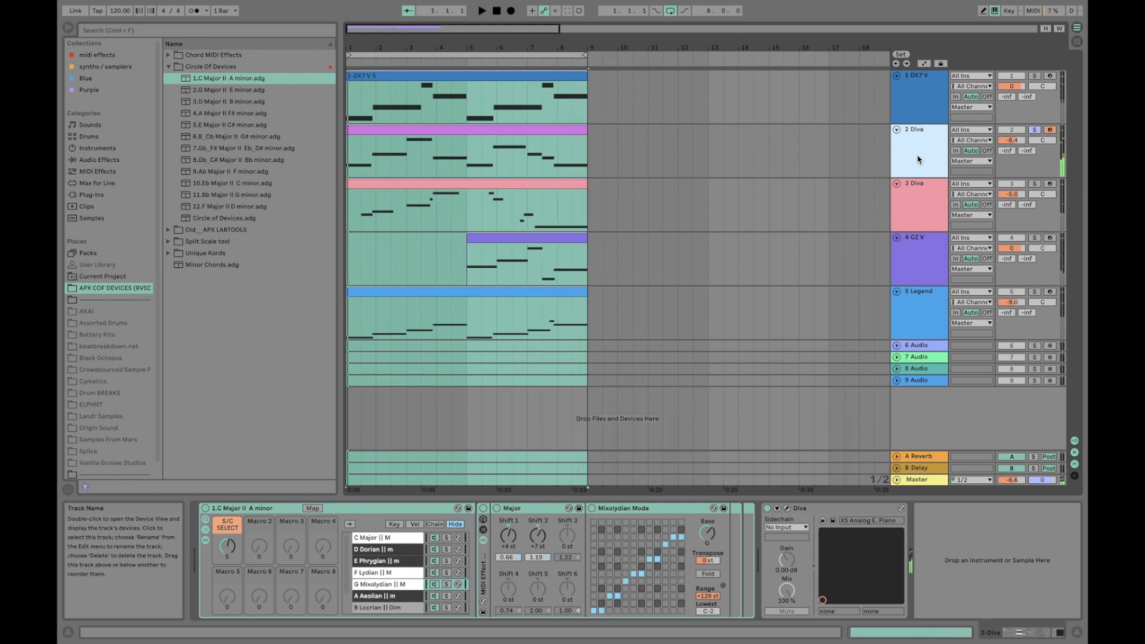
{"action": "left_click", "coordinate": [404, 585]}
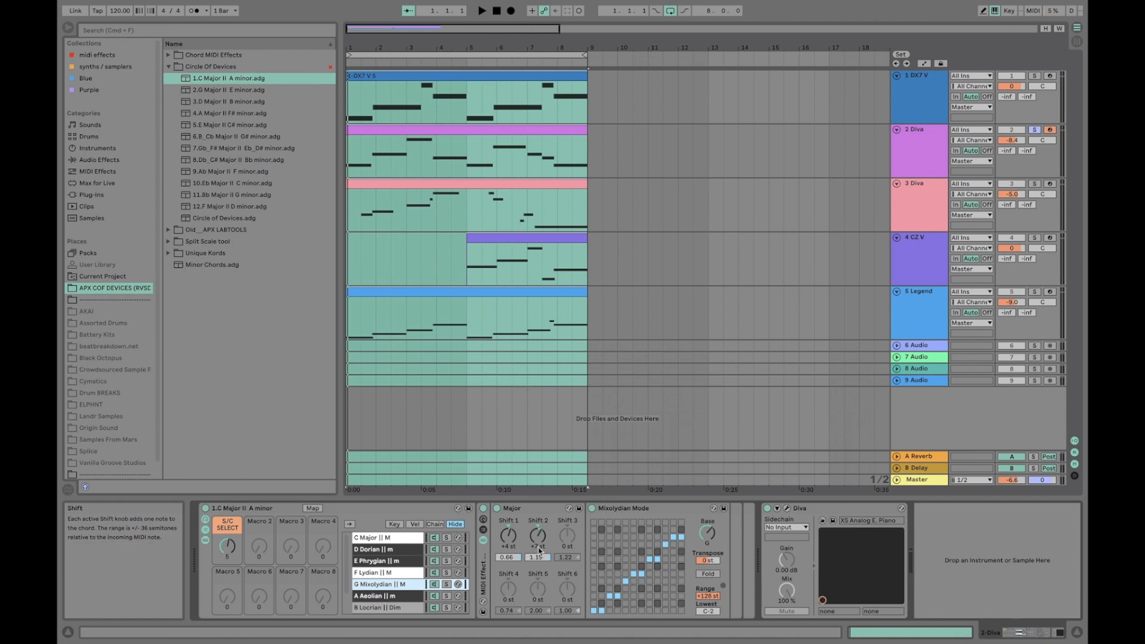
Set Shift 3 of the 2 Diva rack's Major chord device to +11 st and audition the loop with DX7 V soloed alongside it
{"action": "left_click", "coordinate": [568, 549]}
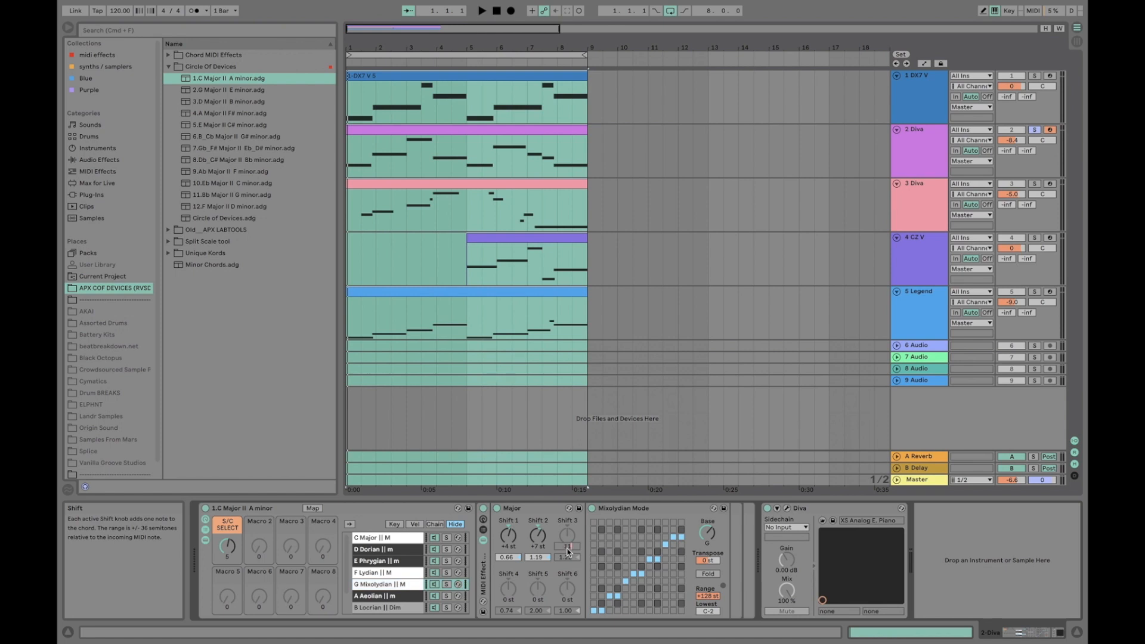
{"action": "key", "text": "space"}
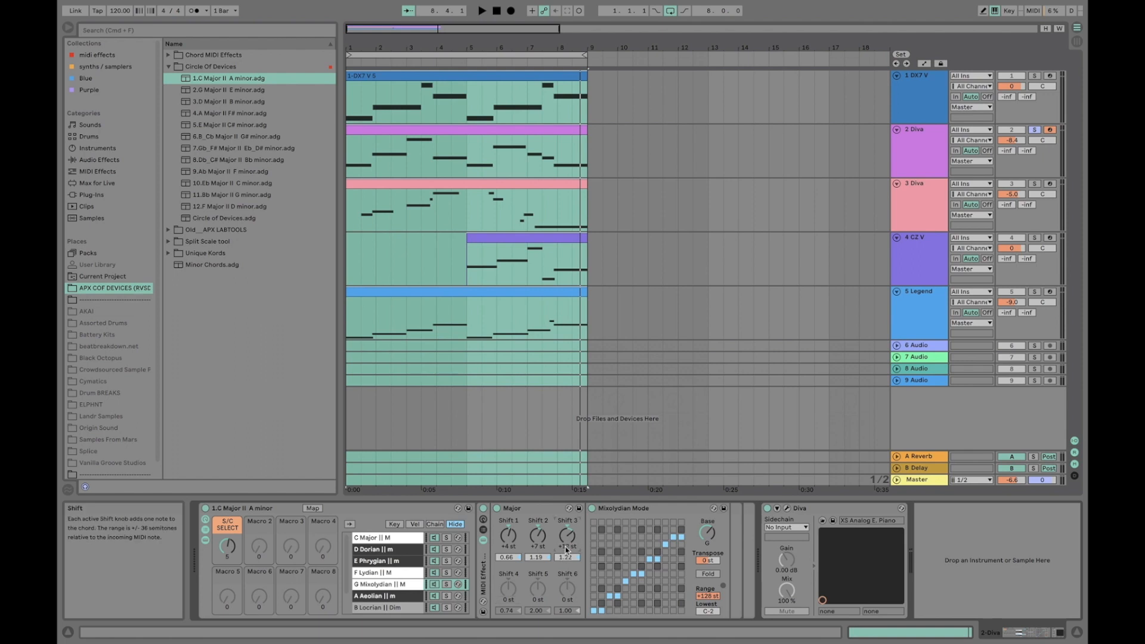
{"action": "key", "text": "space"}
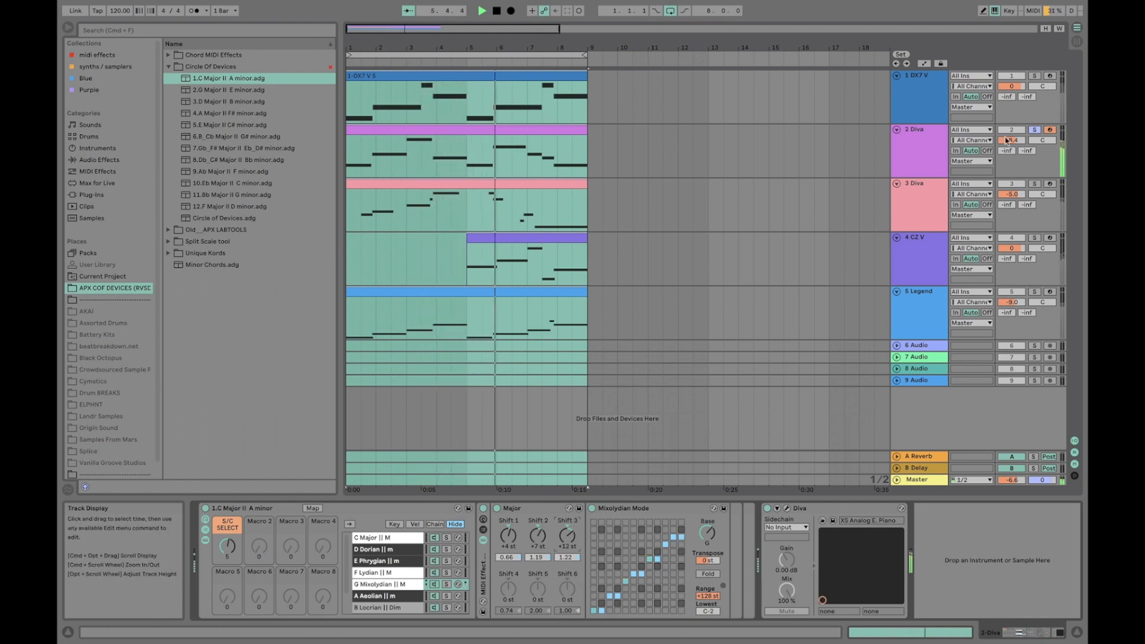
{"action": "left_click", "coordinate": [1035, 76]}
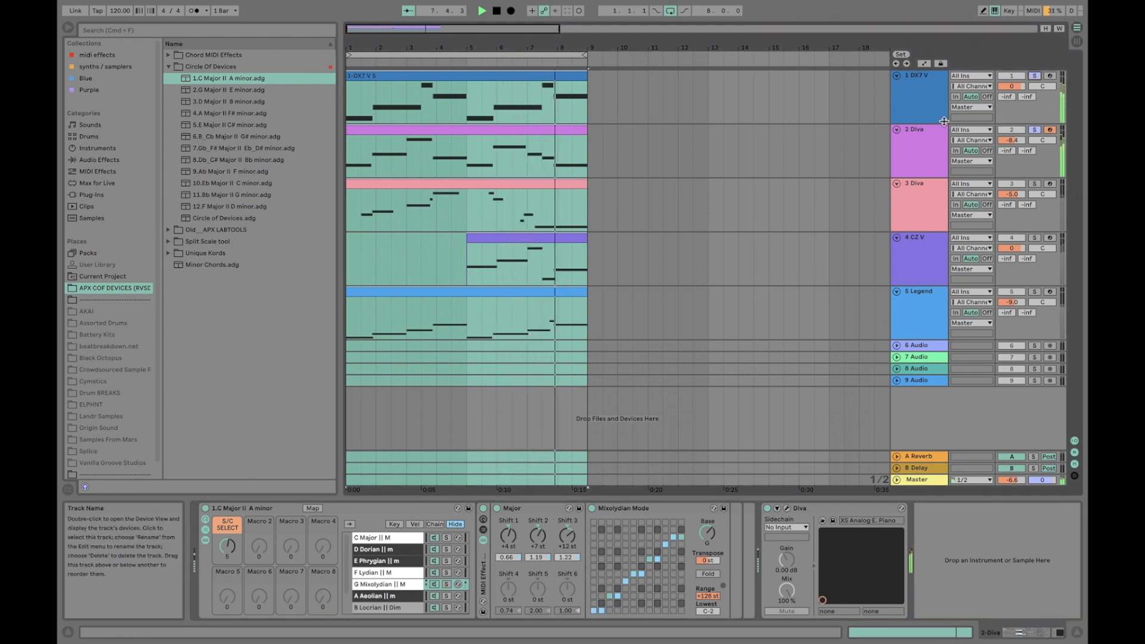
{"action": "key", "text": "space"}
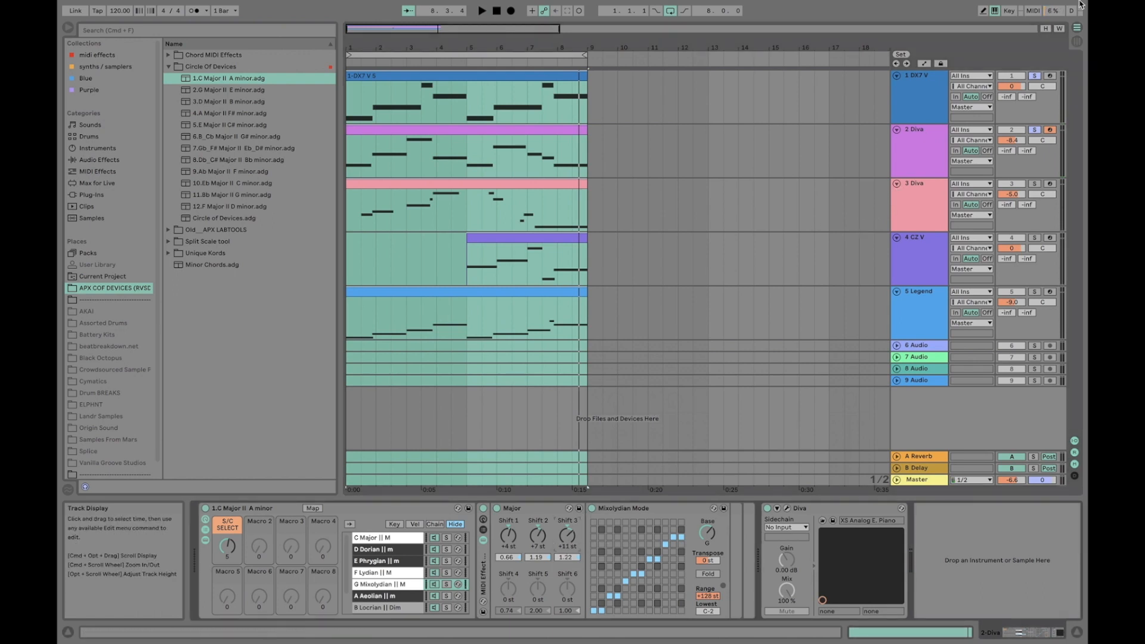
{"action": "left_click", "coordinate": [915, 143]}
{"action": "key", "text": "space"}
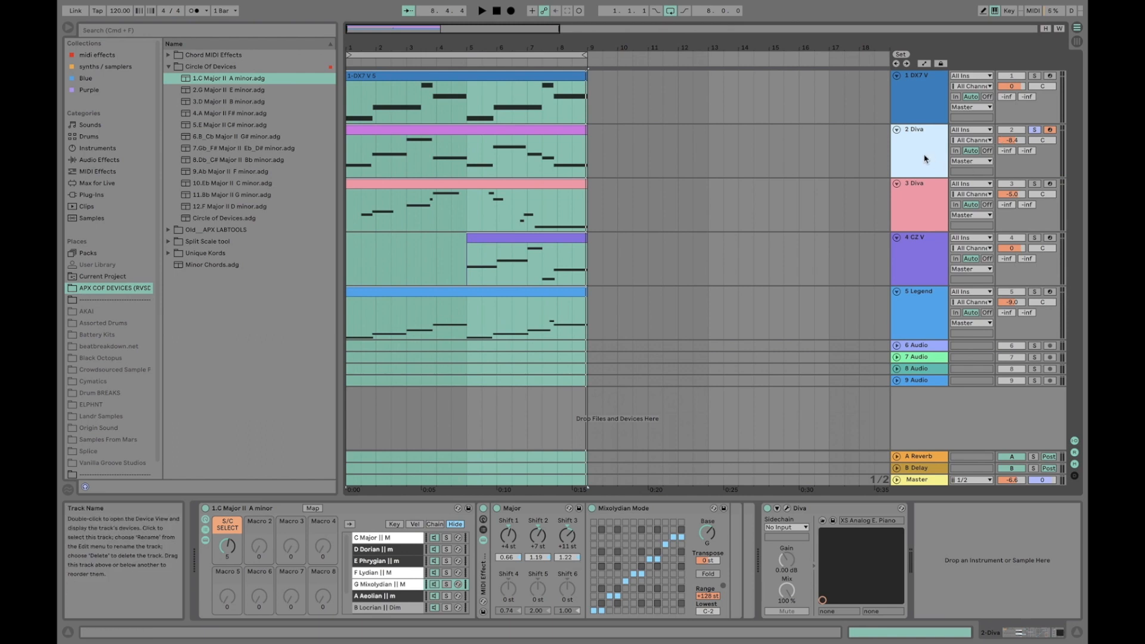
Step through the 2 Diva rack's chains from D Dorian to G Mixolydian and briefly play the loop
{"action": "left_click", "coordinate": [508, 600]}
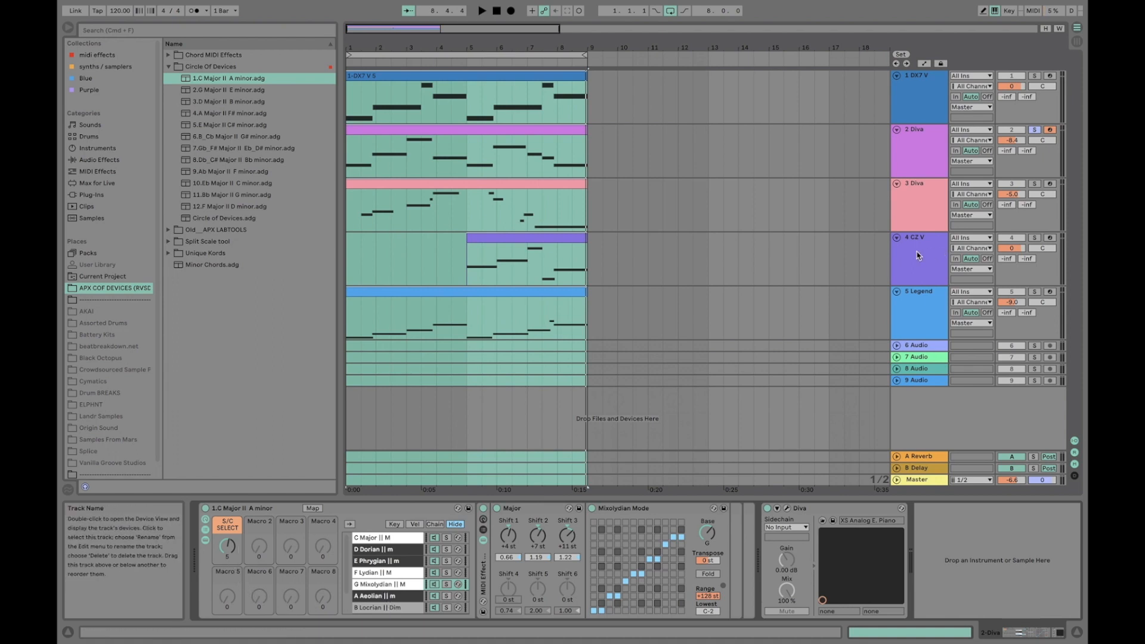
{"action": "left_click", "coordinate": [917, 168]}
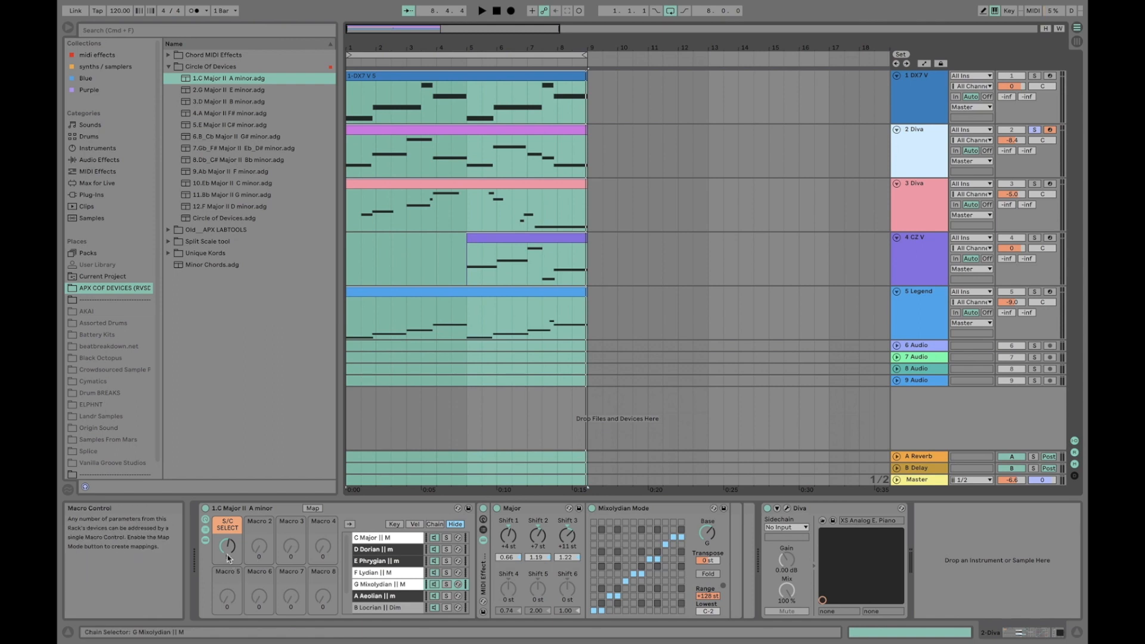
{"action": "left_click", "coordinate": [368, 549]}
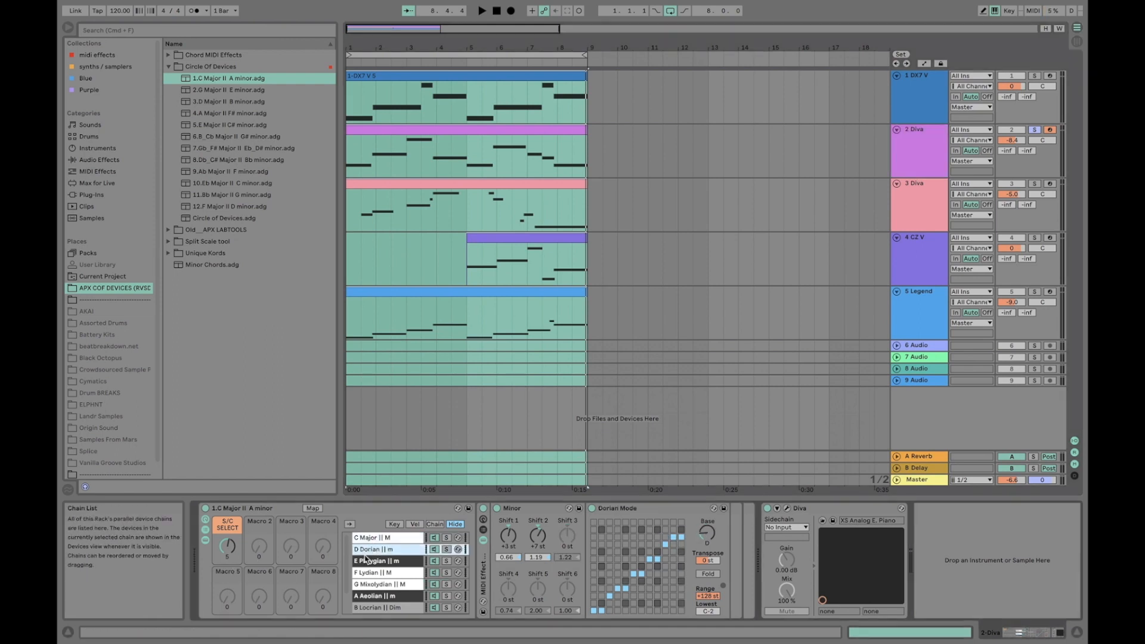
{"action": "left_click", "coordinate": [361, 563]}
{"action": "left_click", "coordinate": [361, 573]}
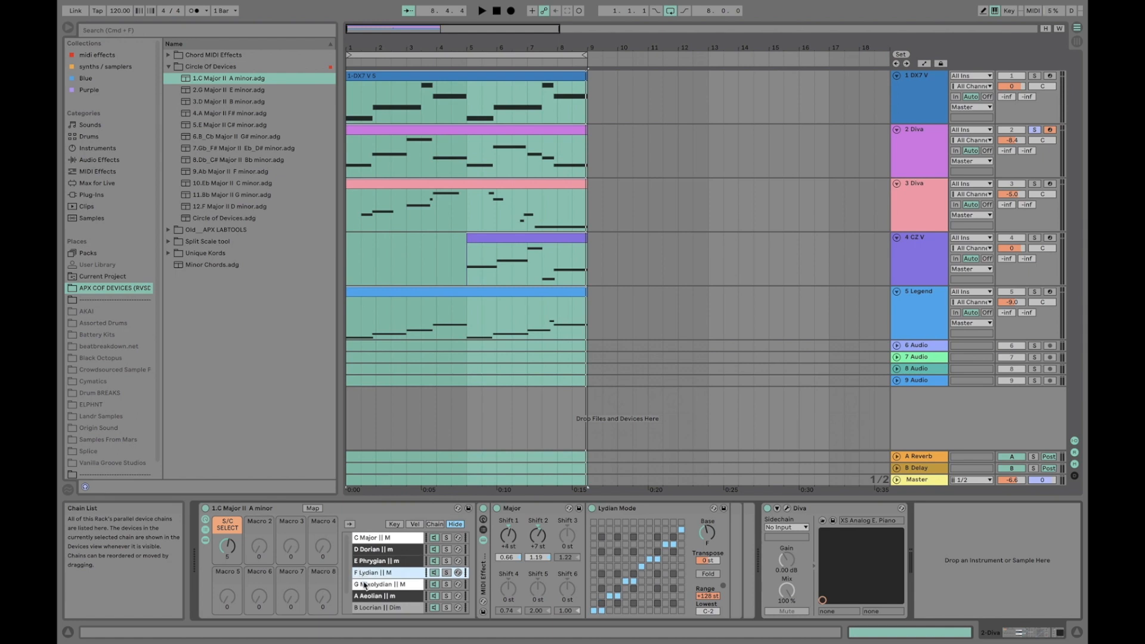
{"action": "left_click", "coordinate": [365, 585]}
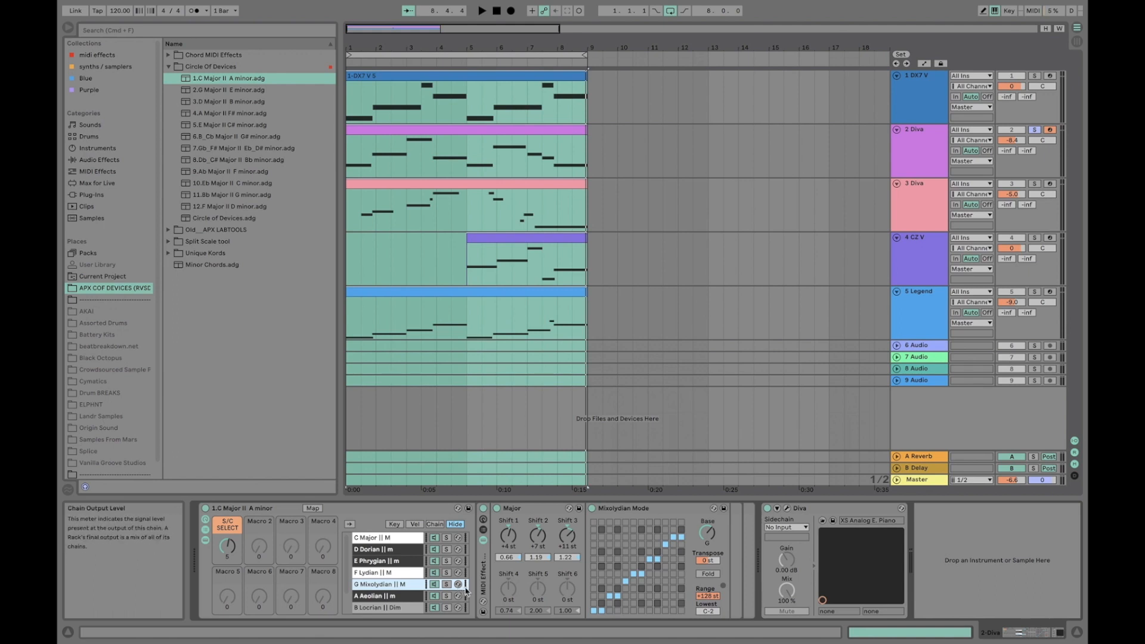
{"action": "key", "text": "space"}
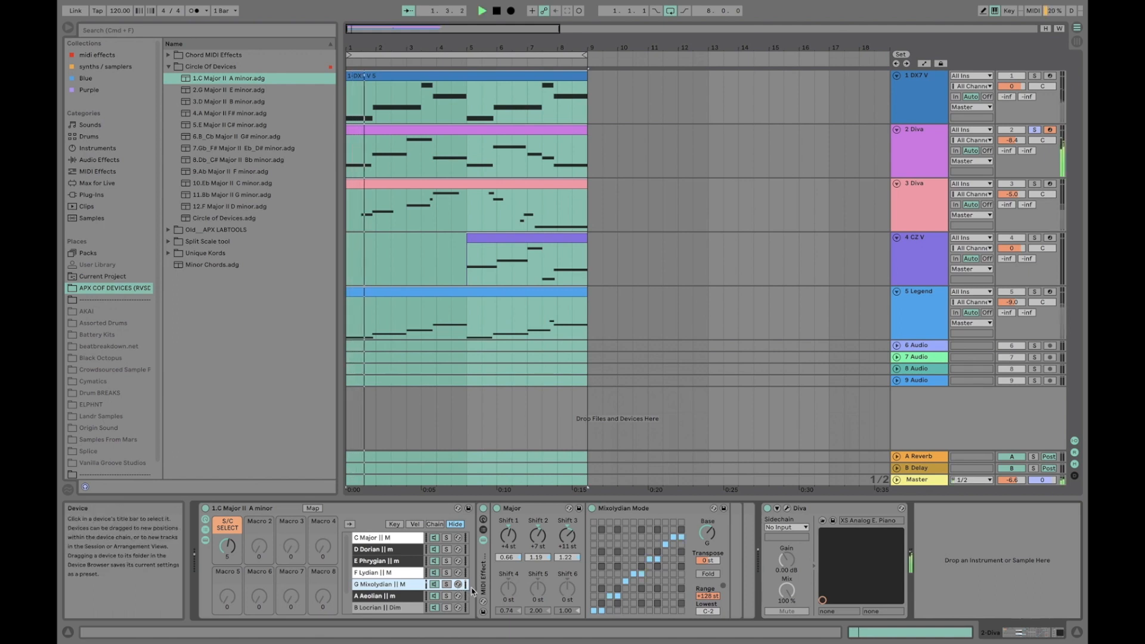
{"action": "key", "text": "space"}
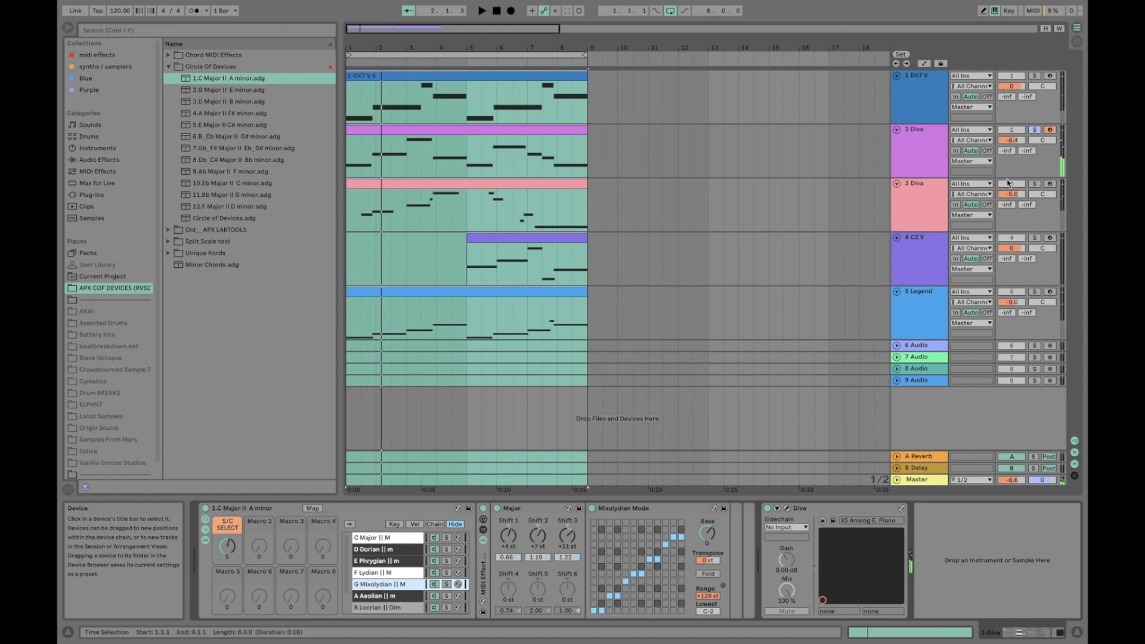
Solo the 3 Diva track, play the loop and select its rack's A Aeolian chain
{"action": "left_click", "coordinate": [907, 206]}
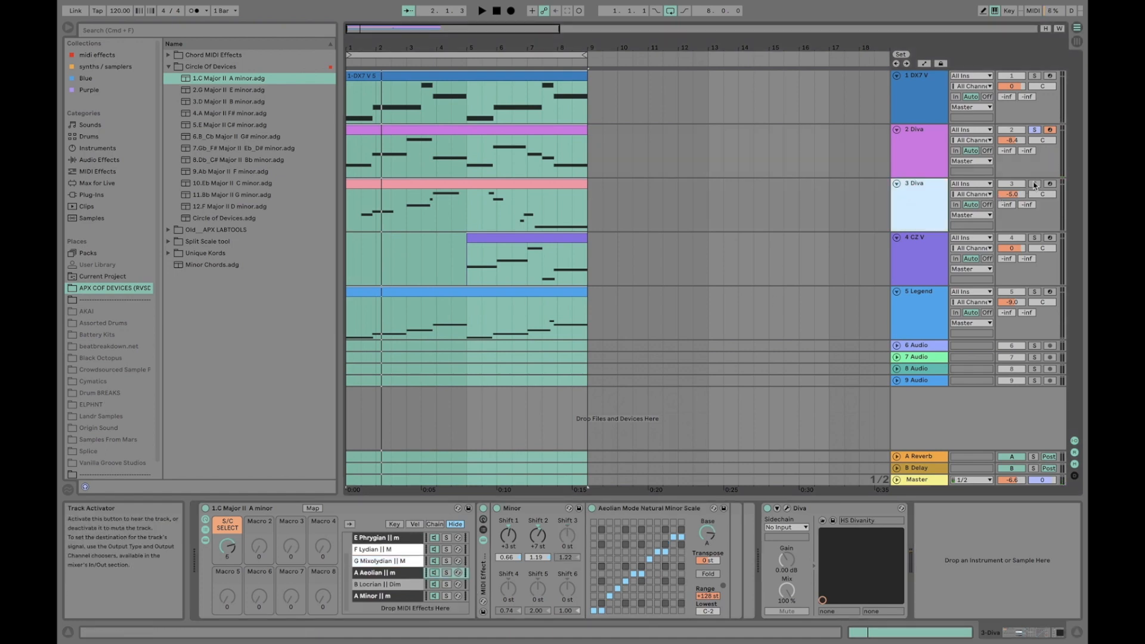
{"action": "left_click", "coordinate": [1035, 184]}
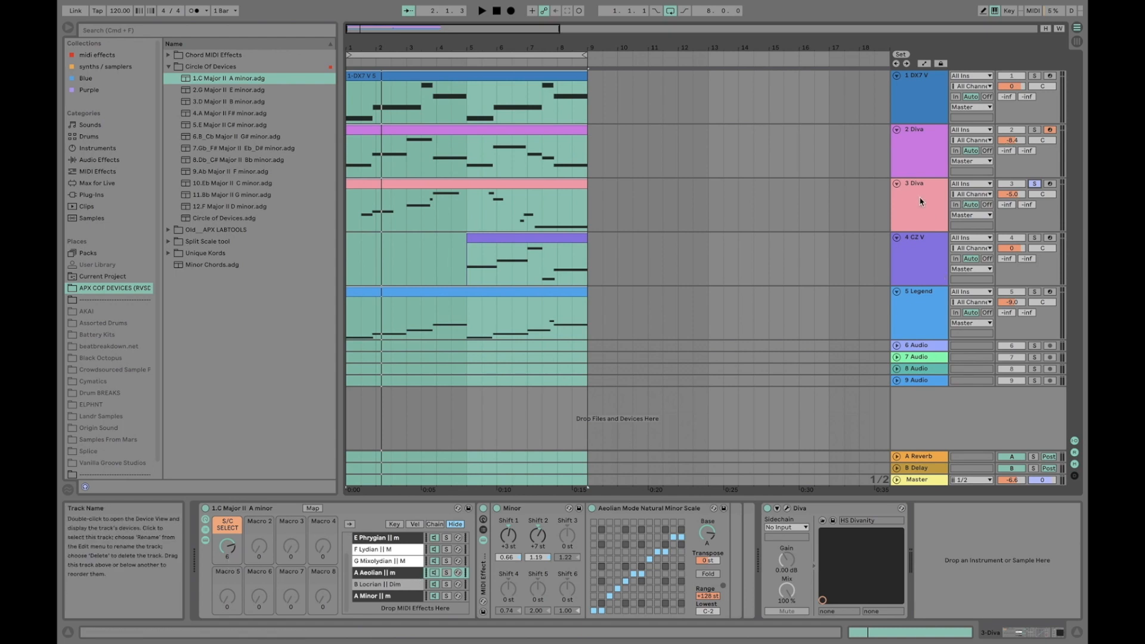
{"action": "key", "text": "space"}
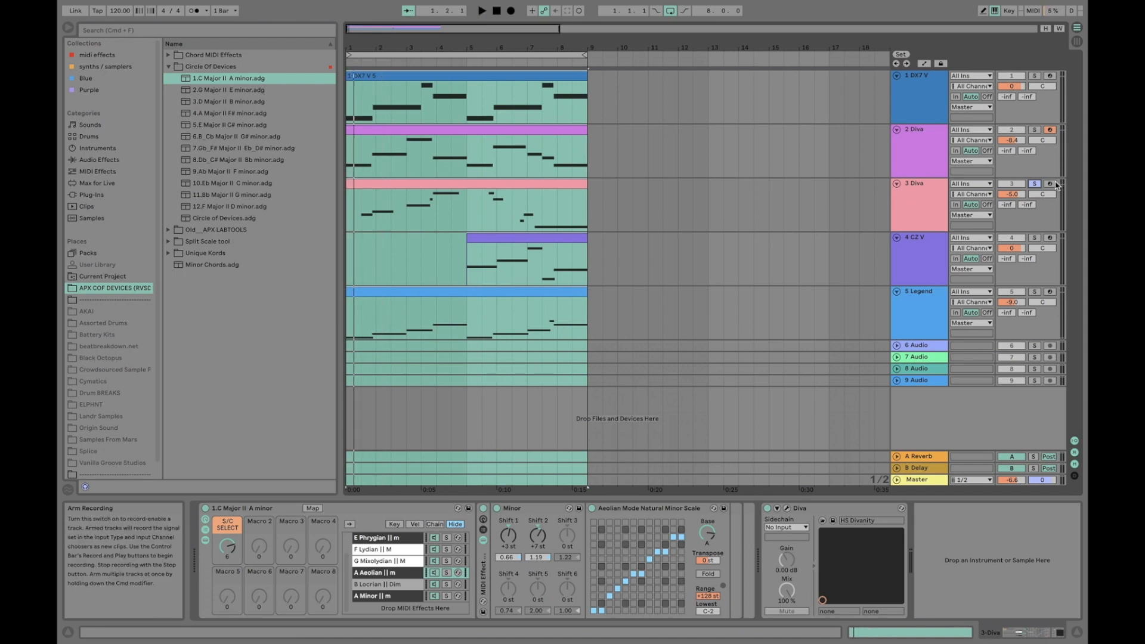
{"action": "key", "text": "space"}
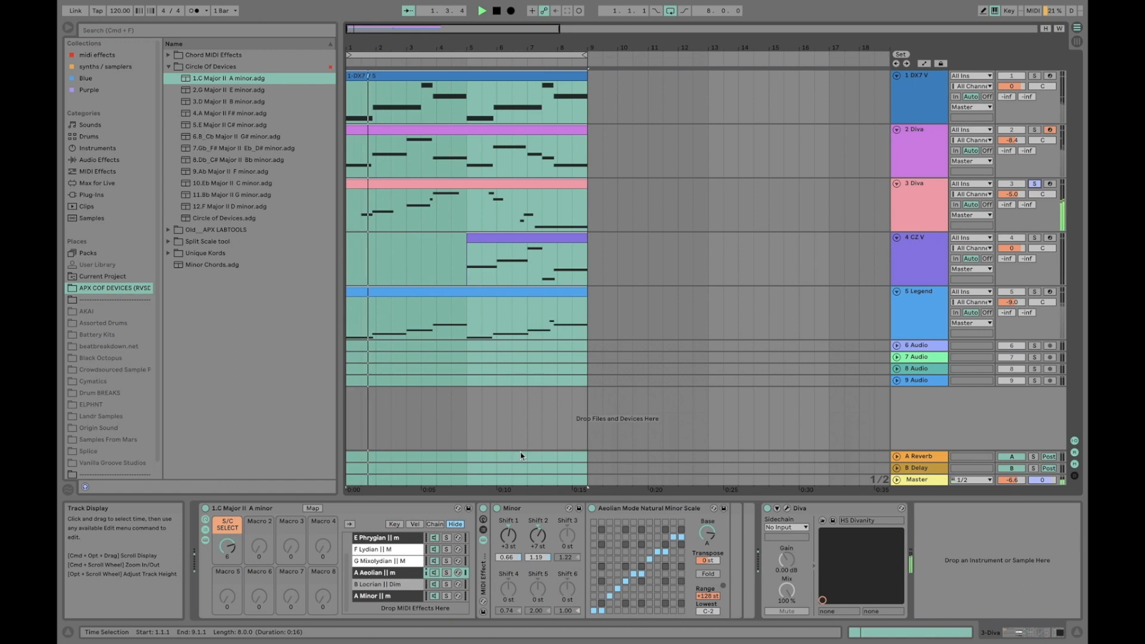
{"action": "left_click", "coordinate": [408, 573]}
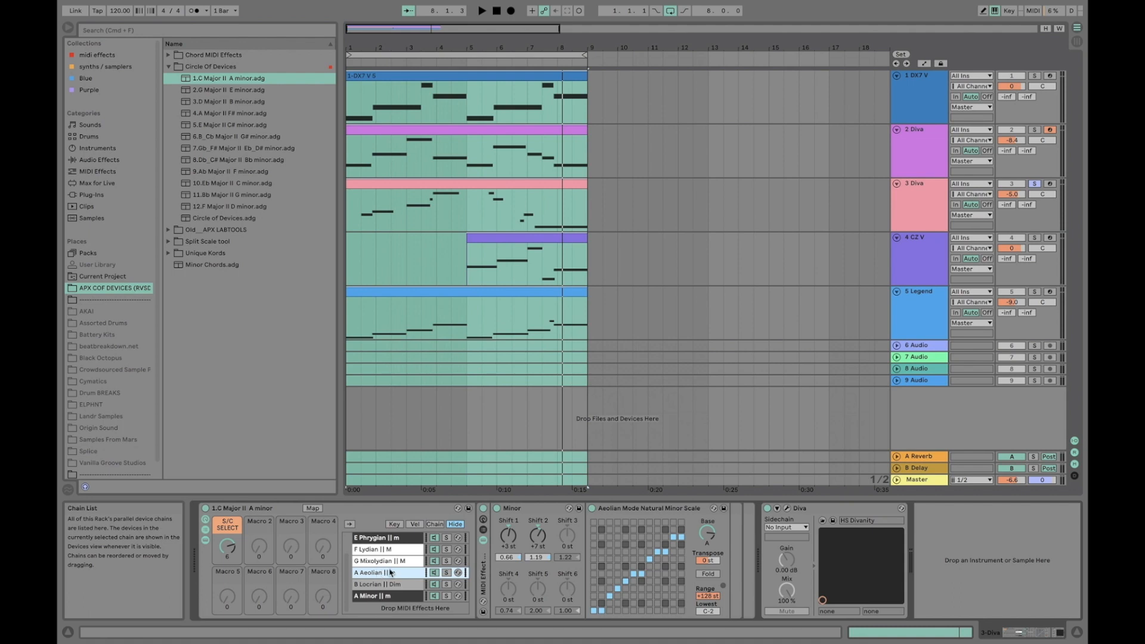
Examine the 3 Diva rack's S/C SELECT macro and its full chain list with A Aeolian selected
{"action": "left_click", "coordinate": [918, 202]}
{"action": "left_click", "coordinate": [247, 591]}
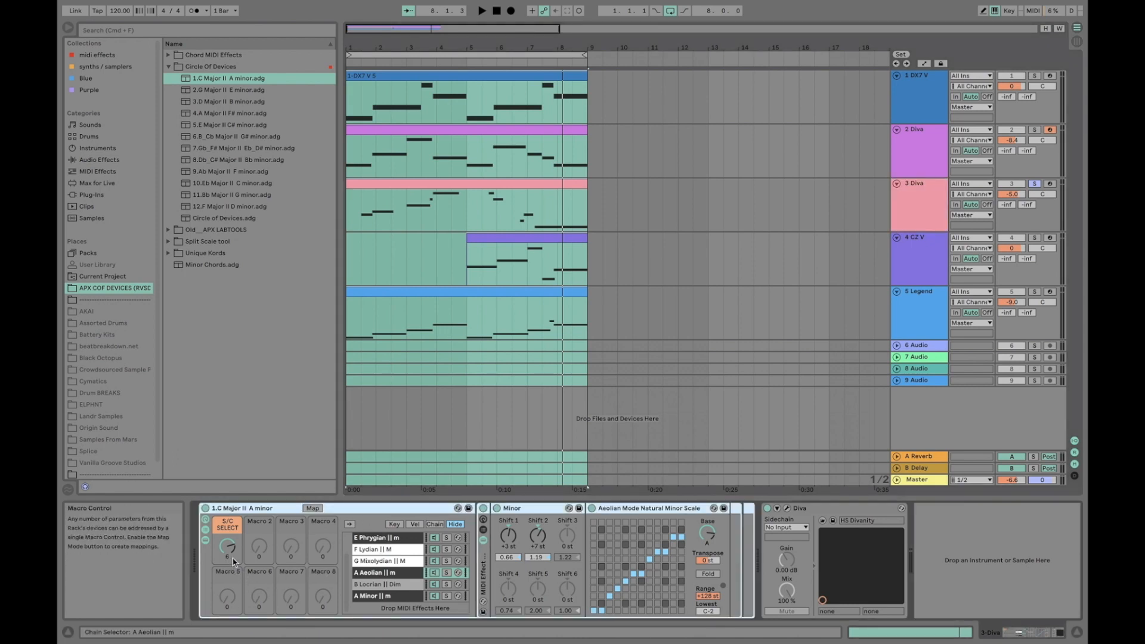
{"action": "left_click", "coordinate": [392, 573]}
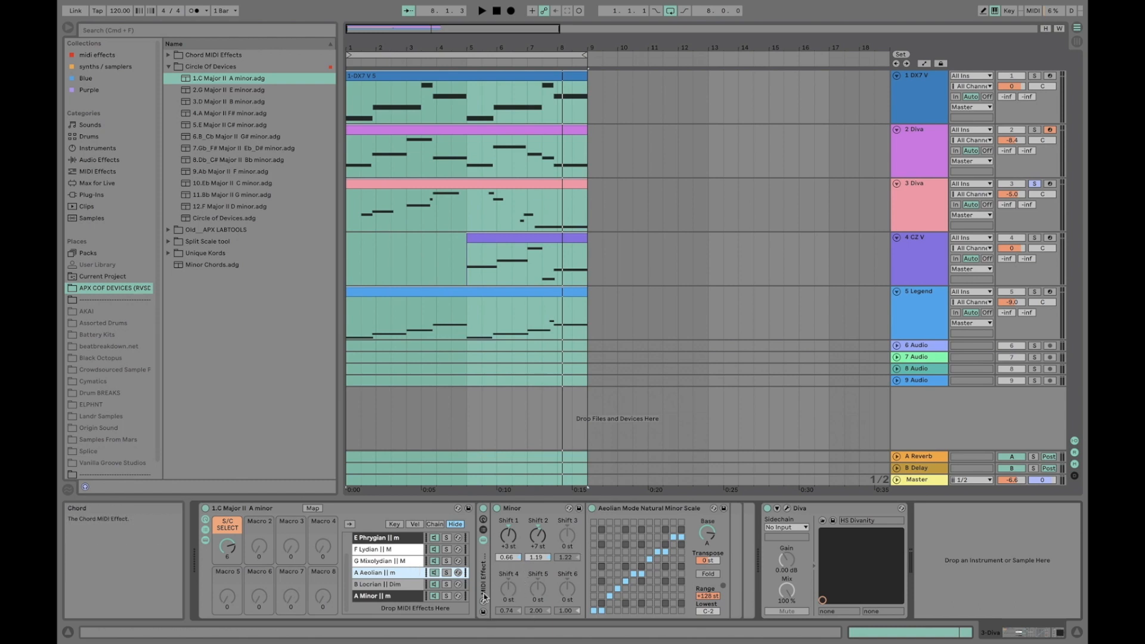
{"action": "scroll", "coordinate": [403, 585], "scroll_direction": "up", "scroll_amount": 2}
{"action": "scroll", "coordinate": [403, 585], "scroll_direction": "down", "scroll_amount": 2}
{"action": "scroll", "coordinate": [402, 585], "scroll_direction": "up", "scroll_amount": 2}
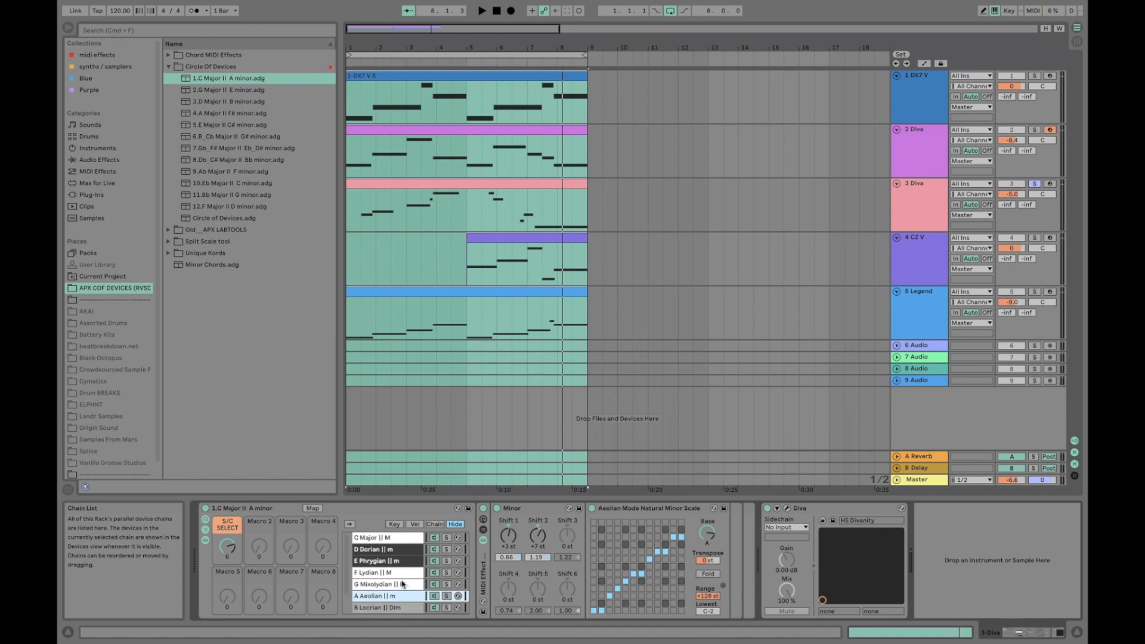
{"action": "scroll", "coordinate": [403, 584], "scroll_direction": "down", "scroll_amount": 2}
{"action": "scroll", "coordinate": [403, 584], "scroll_direction": "up", "scroll_amount": 2}
{"action": "scroll", "coordinate": [402, 583], "scroll_direction": "down", "scroll_amount": 2}
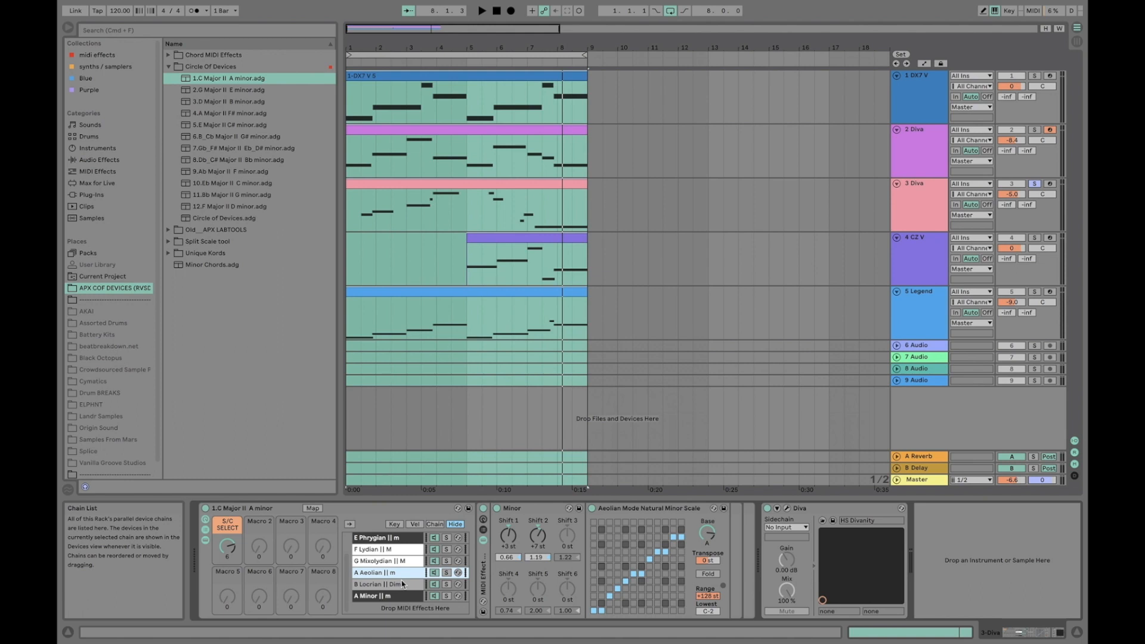
{"action": "scroll", "coordinate": [403, 584], "scroll_direction": "up", "scroll_amount": 2}
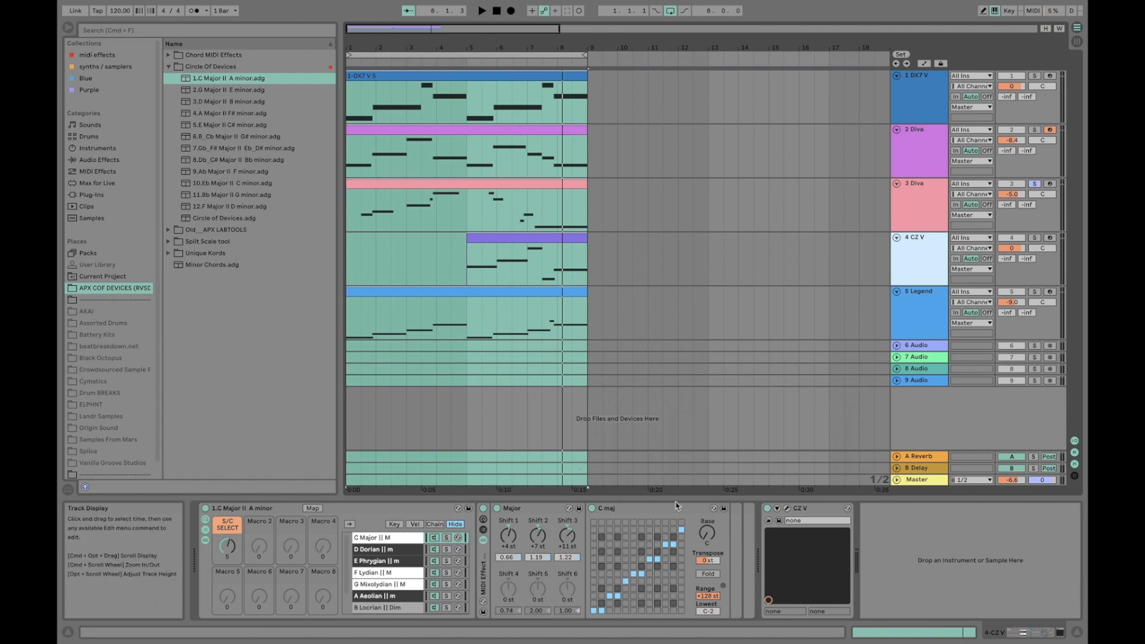
Solo the 4 CZ V track and place the playback start at bar 5, where its clip begins
{"action": "left_click", "coordinate": [662, 540]}
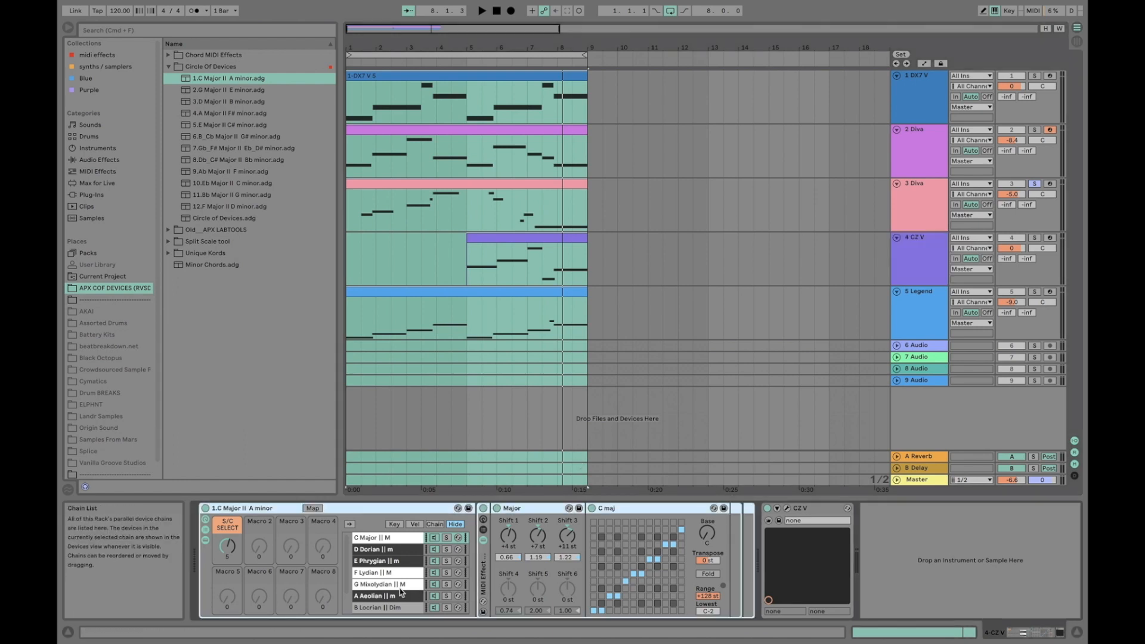
{"action": "left_click", "coordinate": [926, 242]}
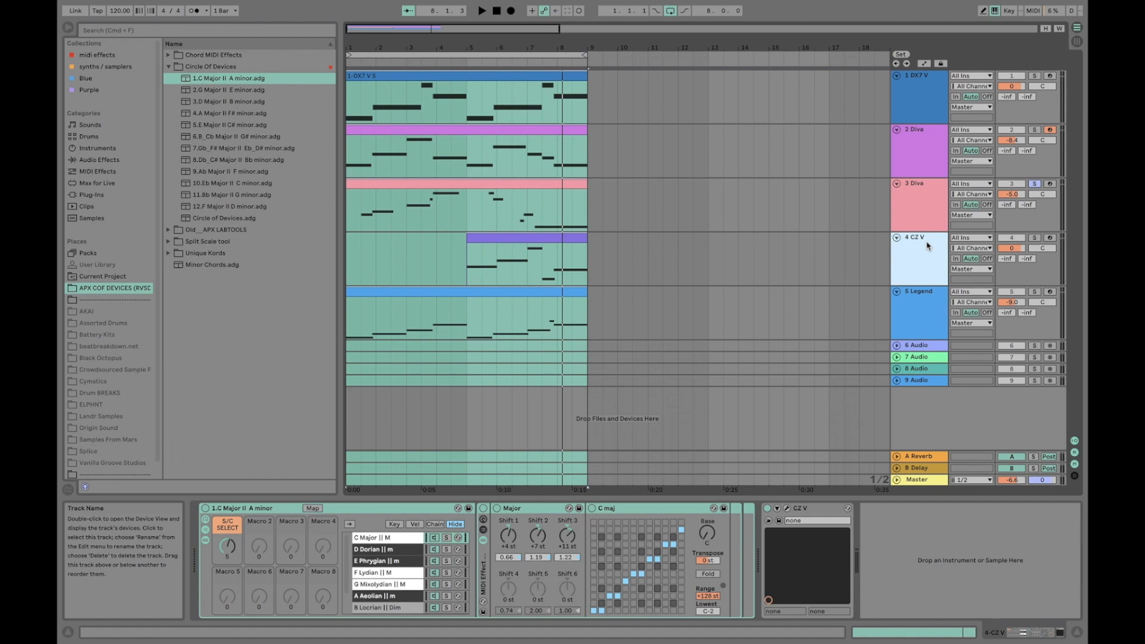
{"action": "left_click", "coordinate": [1038, 238]}
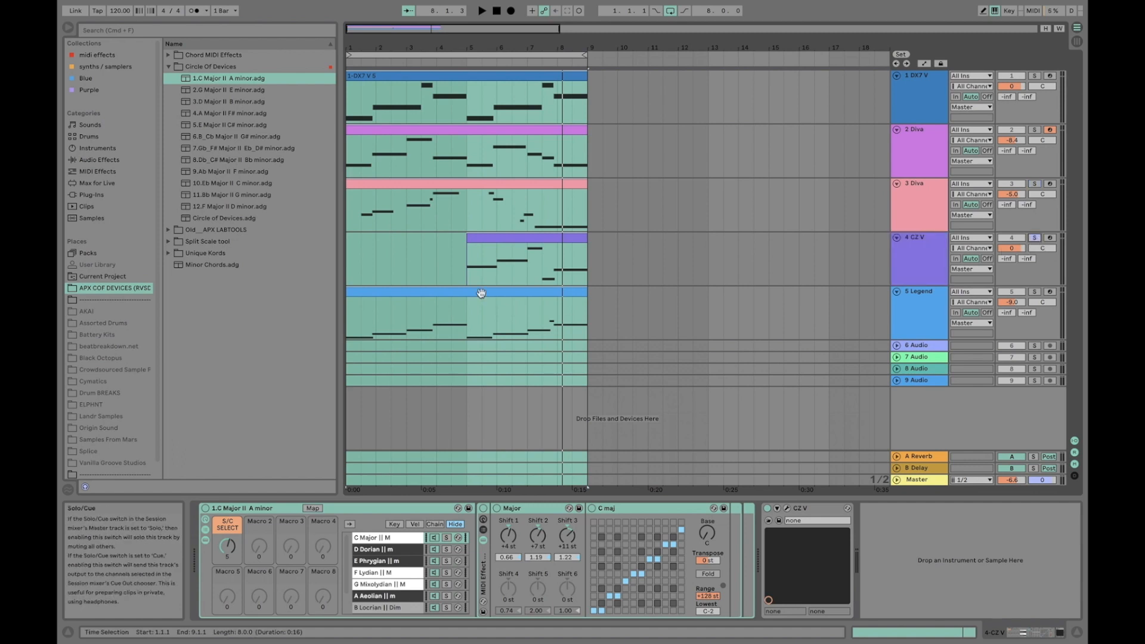
{"action": "left_click", "coordinate": [464, 275]}
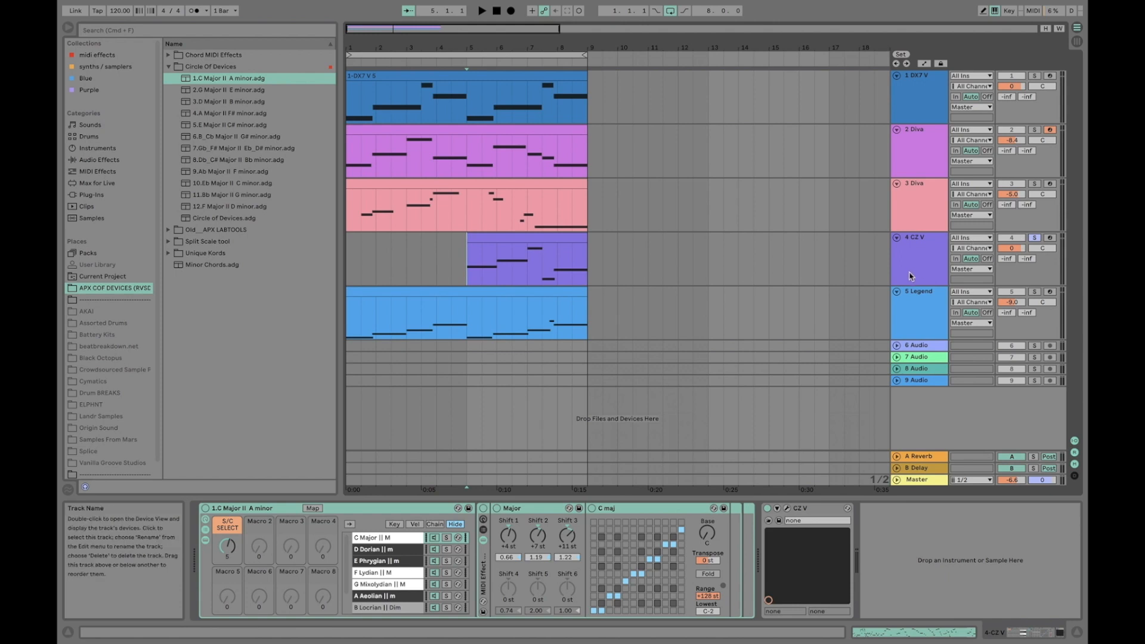
{"action": "left_click", "coordinate": [919, 253]}
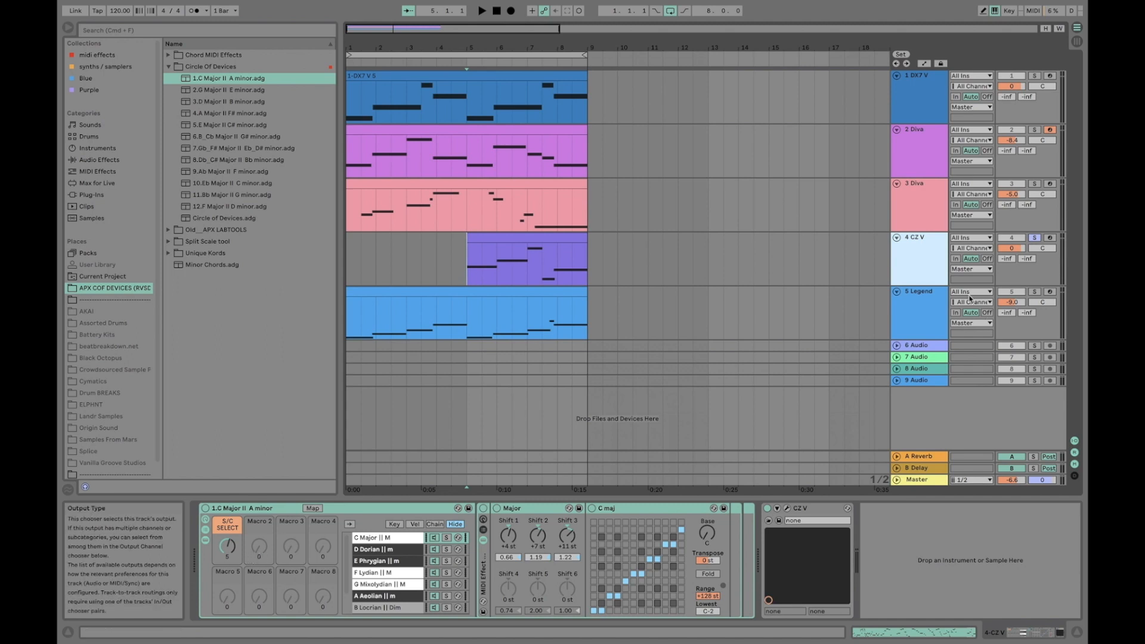
Compare the 3 Diva rack with the CZ V rack and play the CZ V clip from bar 5
{"action": "left_click", "coordinate": [905, 226]}
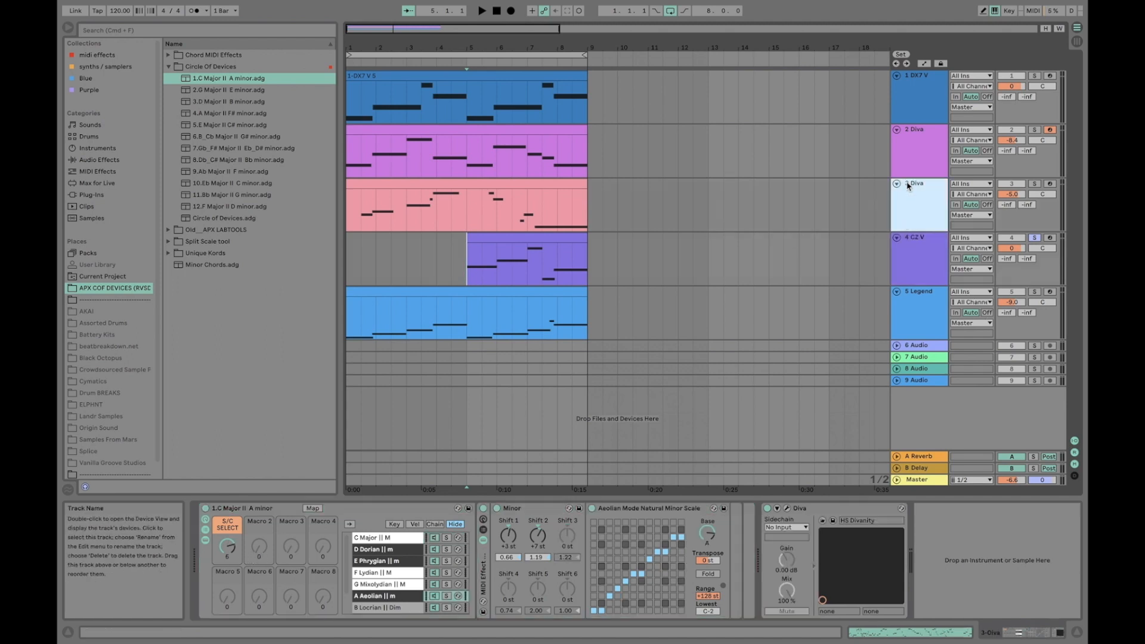
{"action": "left_click", "coordinate": [929, 256]}
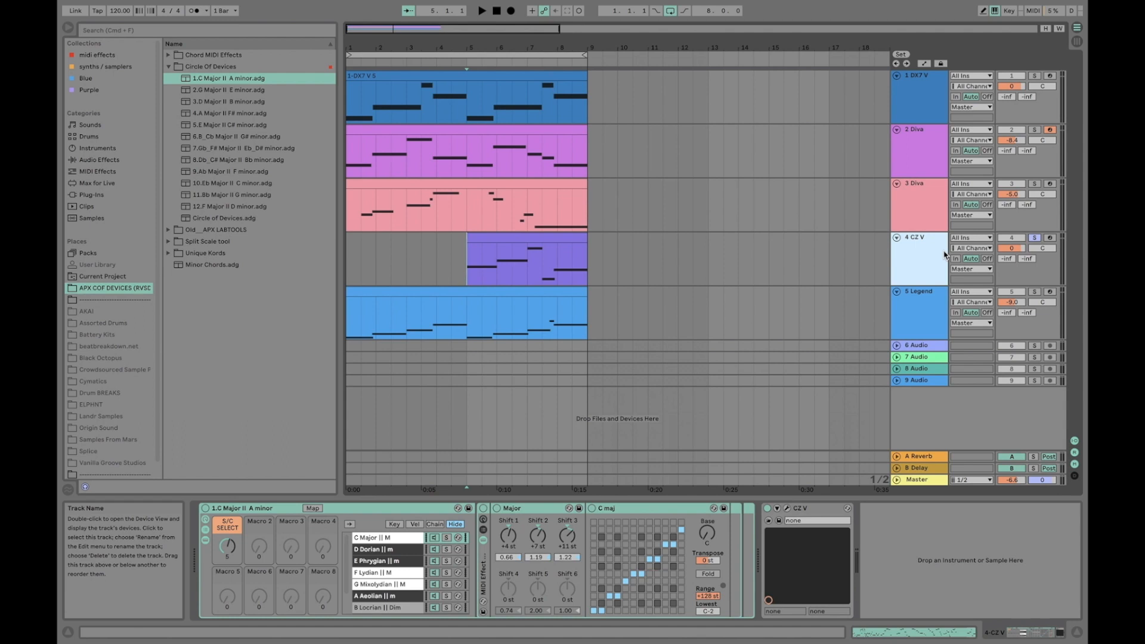
{"action": "left_click", "coordinate": [466, 269]}
{"action": "key", "text": "space"}
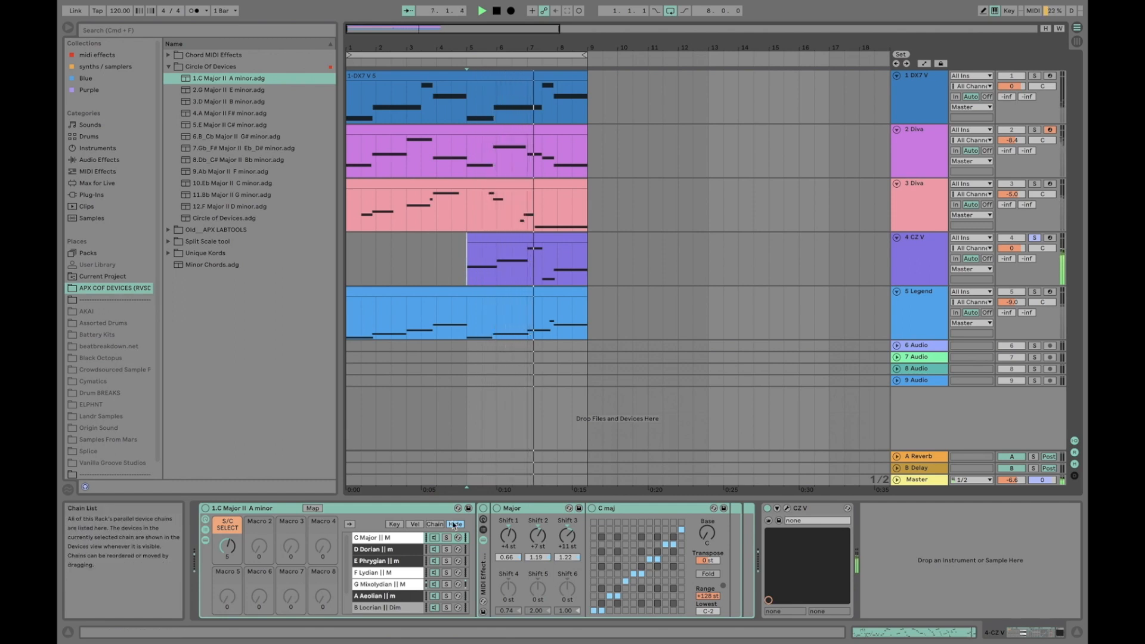
{"action": "left_click", "coordinate": [928, 274]}
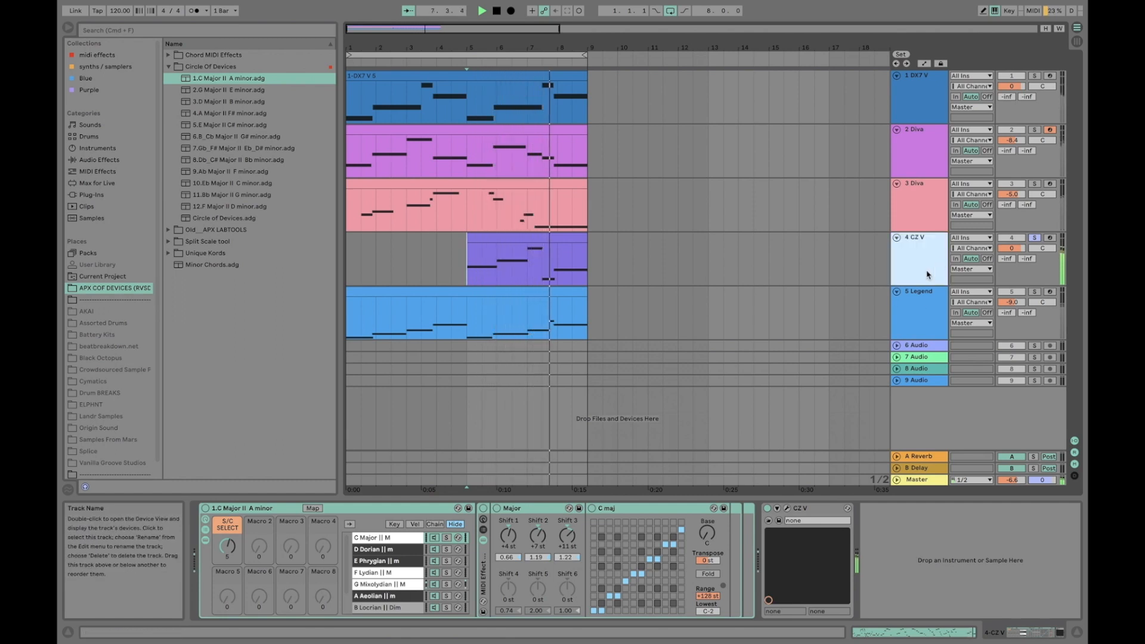
Select the CZ V rack's G Mixolydian chain and loop the CZ V clip from bar 5 to bar 9
{"action": "left_click", "coordinate": [406, 583]}
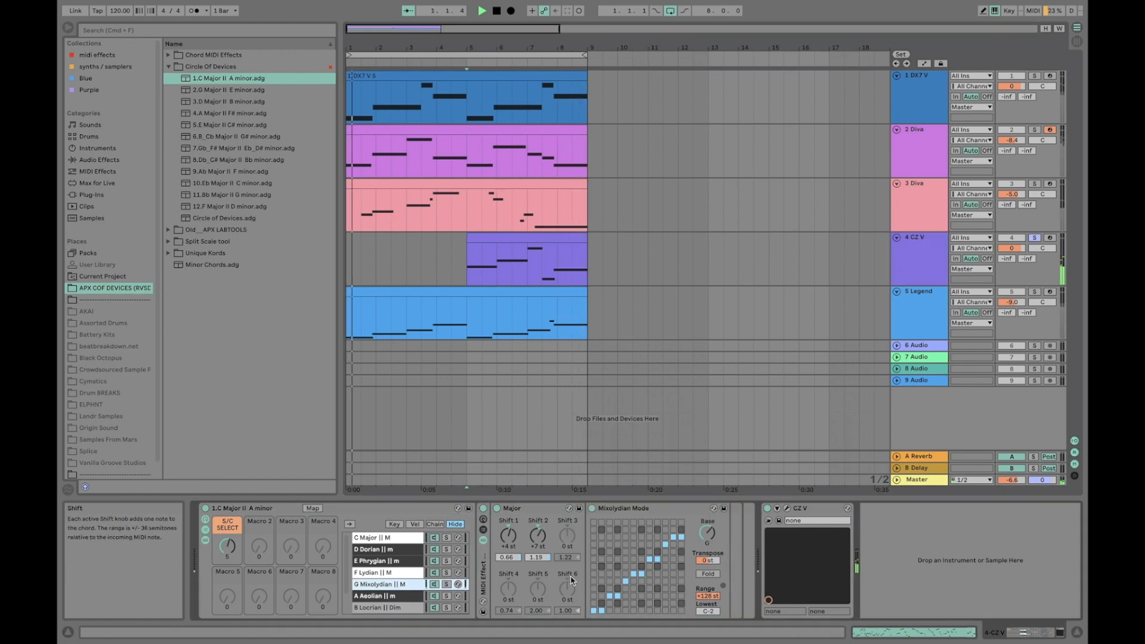
{"action": "left_click_drag", "start_coordinate": [464, 277], "coordinate": [587, 278]}
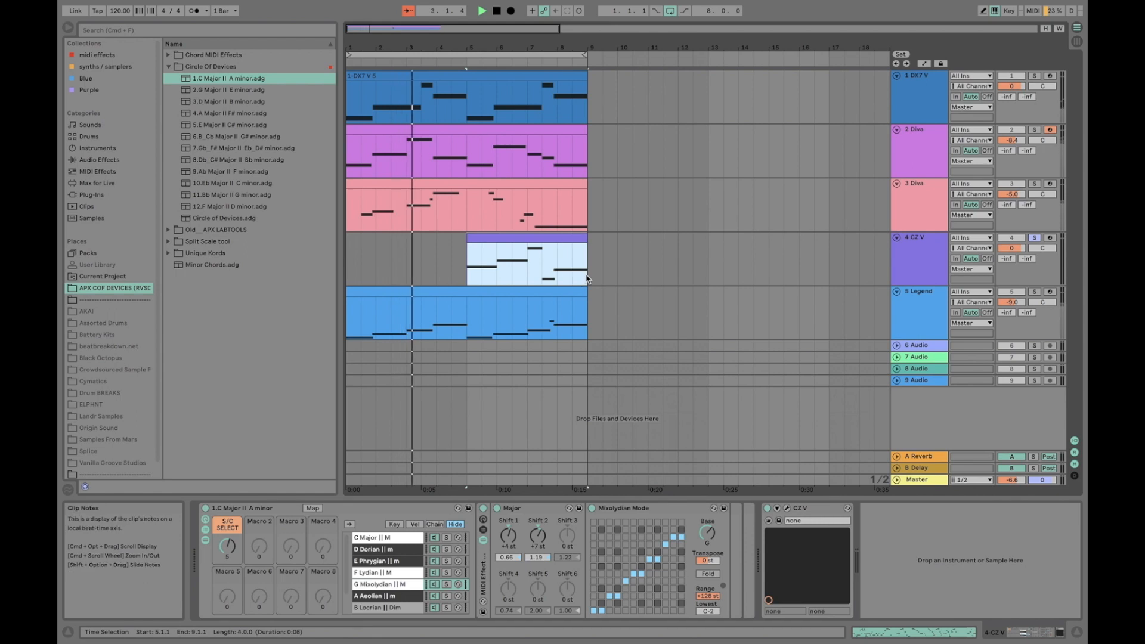
{"action": "key", "text": "super+l"}
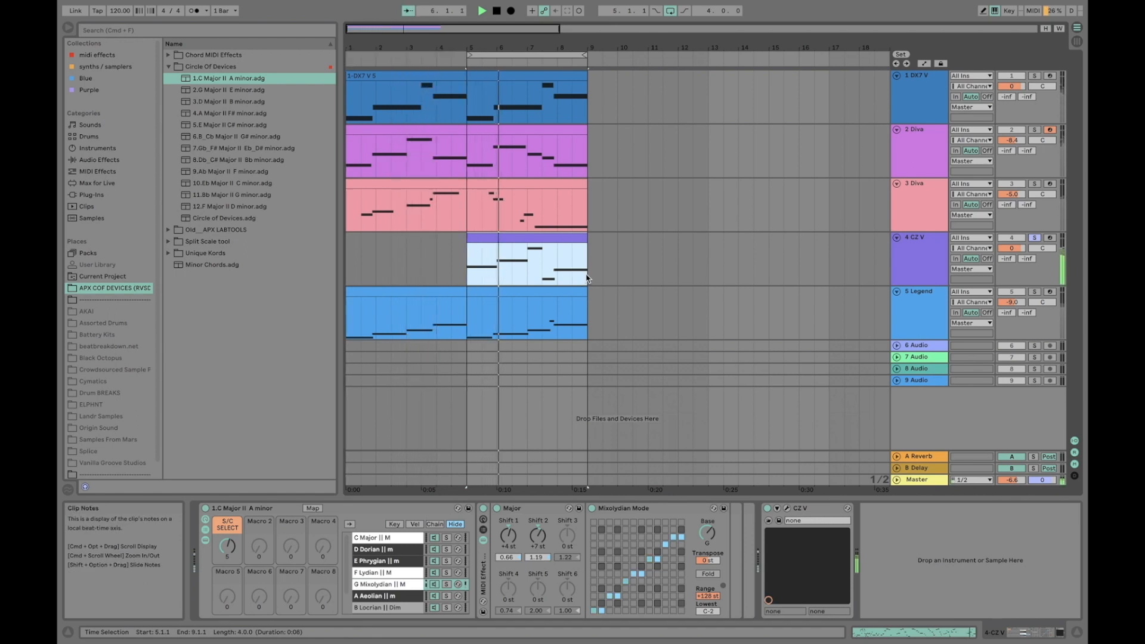
Audition the G Mixolydian chain's chord with Shift 3 at +11 st and at -11 st, and stop playback
{"action": "left_click", "coordinate": [567, 546]}
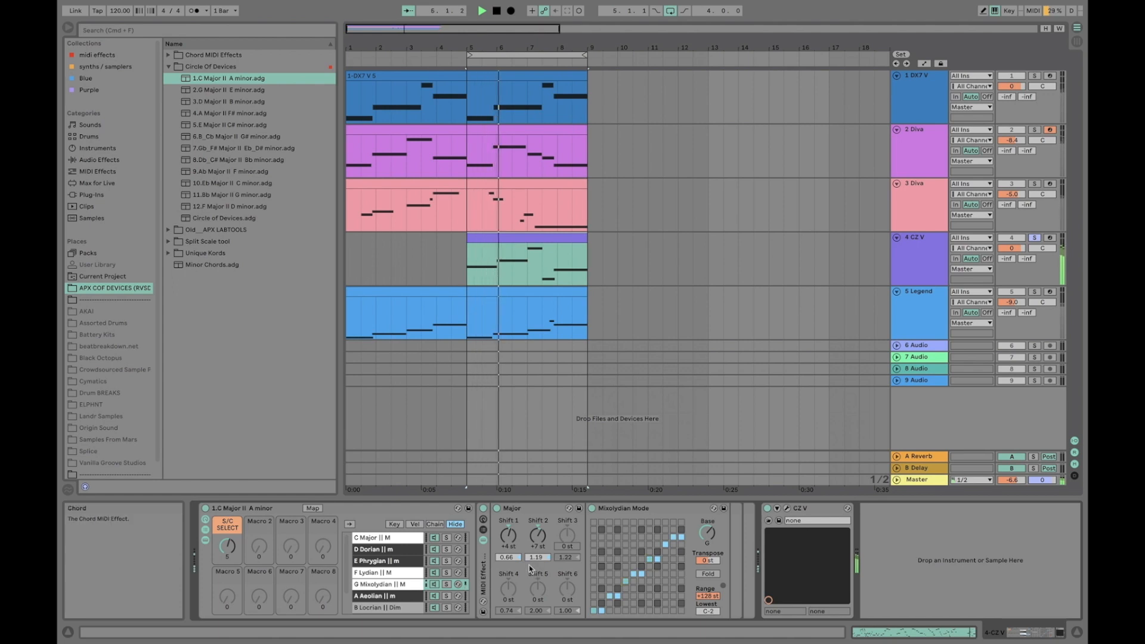
{"action": "type", "text": "11"}
{"action": "key", "text": "Return"}
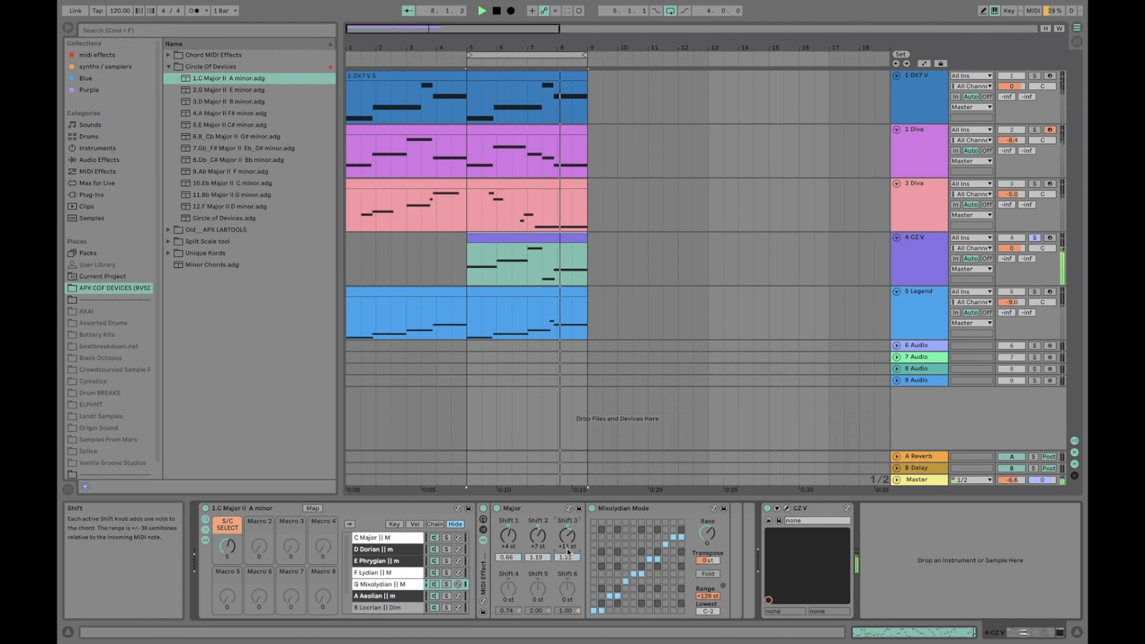
{"action": "type", "text": "-13"}
{"action": "key", "text": "Return"}
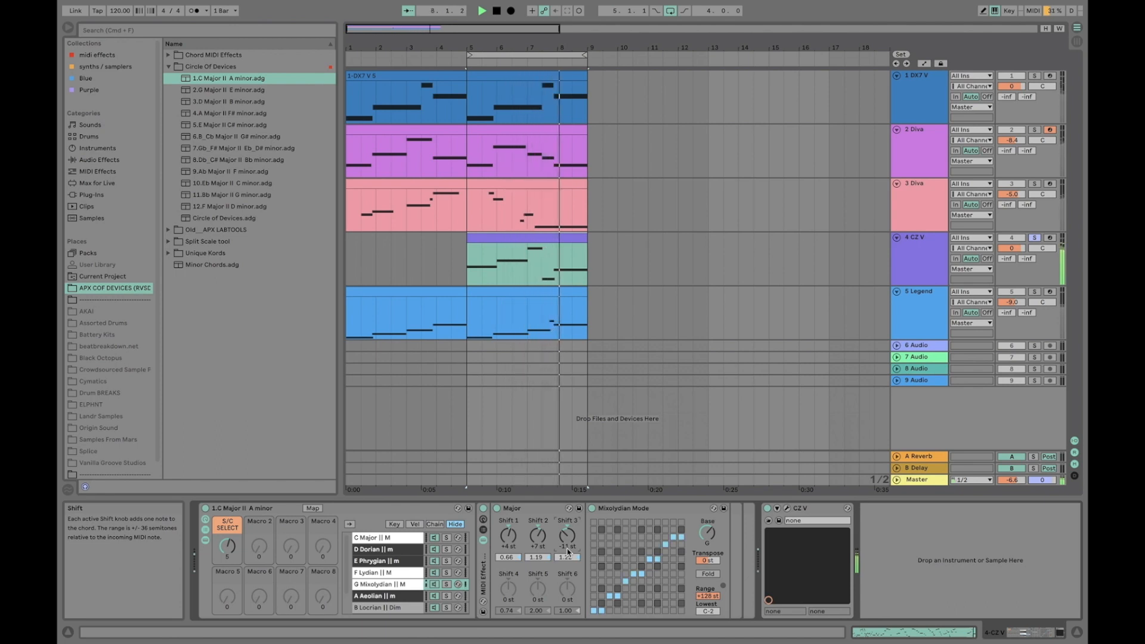
{"action": "key", "text": "c"}
{"action": "key", "text": "space"}
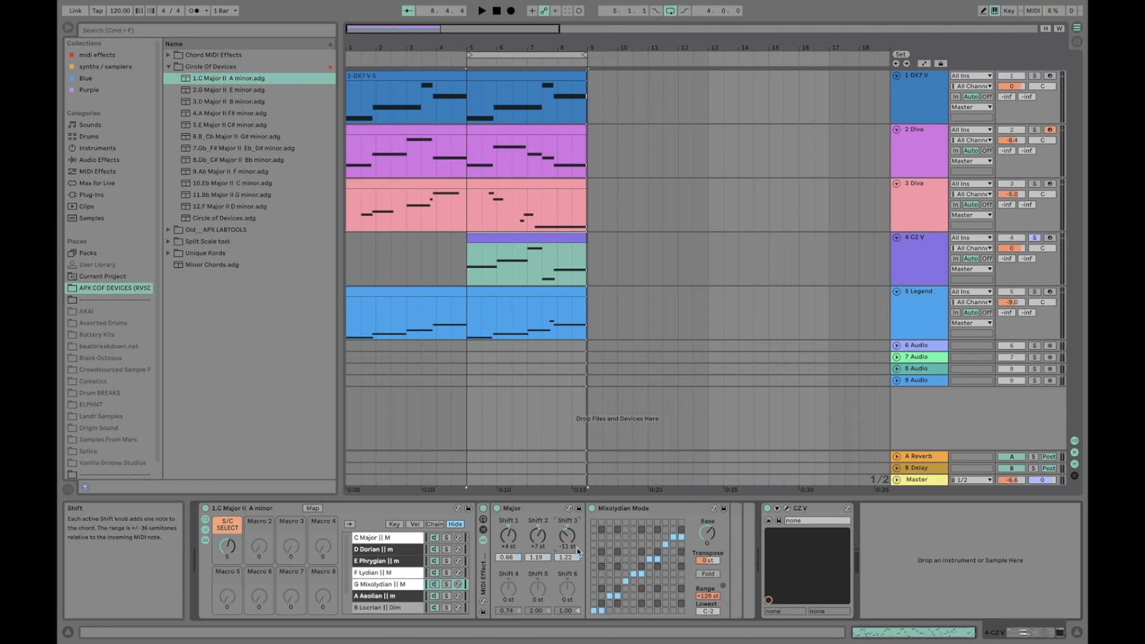
Set the G Mixolydian chord's Shift 3 back to +11 st and play the looped clip to compare
{"action": "left_click", "coordinate": [566, 551]}
{"action": "double_click", "coordinate": [570, 535]}
{"action": "left_click", "coordinate": [569, 547]}
{"action": "type", "text": "11"}
{"action": "key", "text": "Return"}
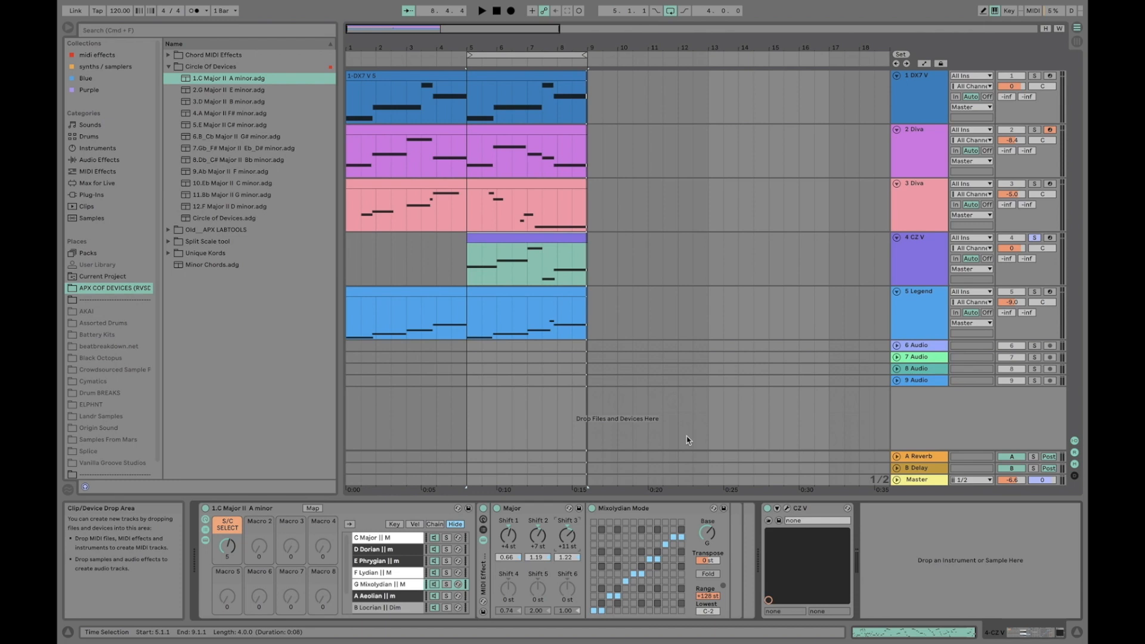
{"action": "key", "text": "space"}
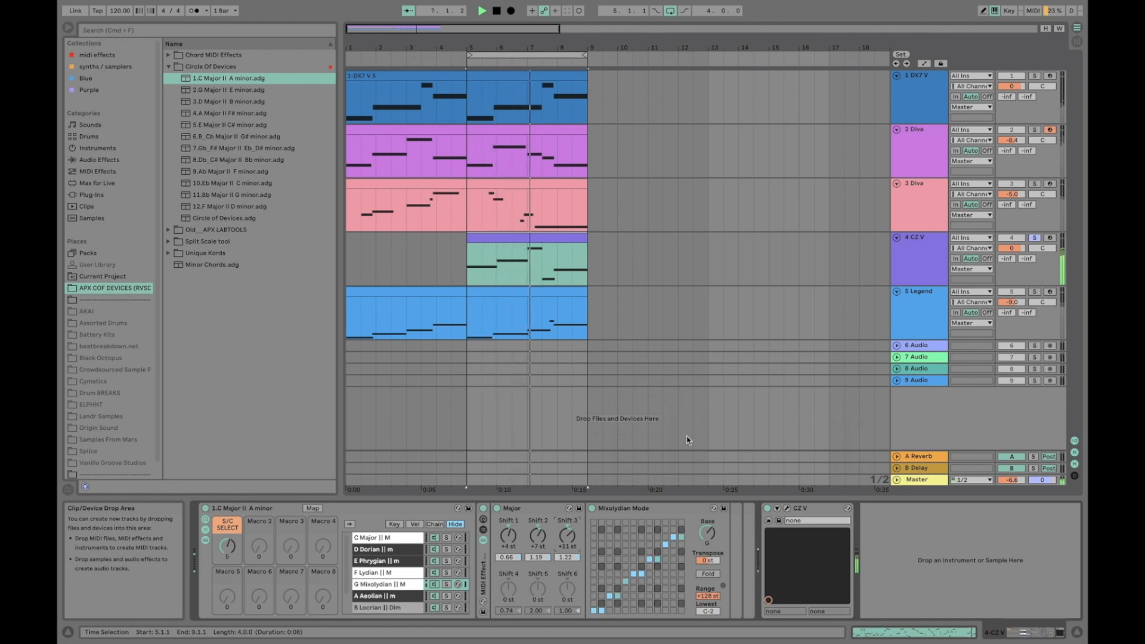
{"action": "key", "text": "space"}
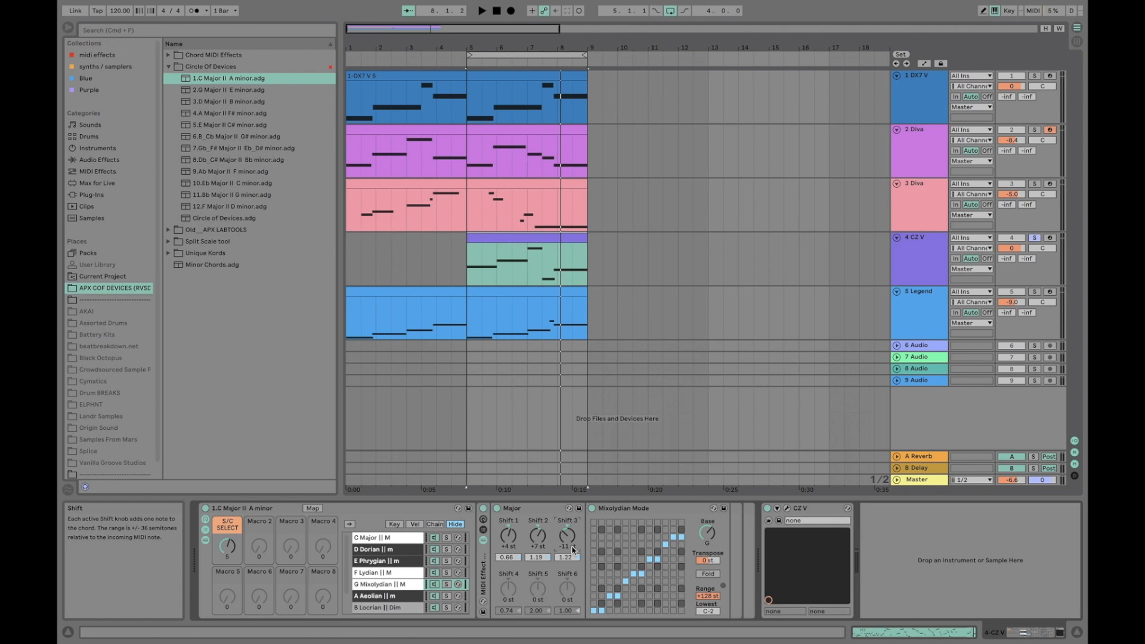
Play the CZ V loop with Shift 3 at -11 st, and again with Shift 4 set to +14 st
{"action": "key", "text": "space"}
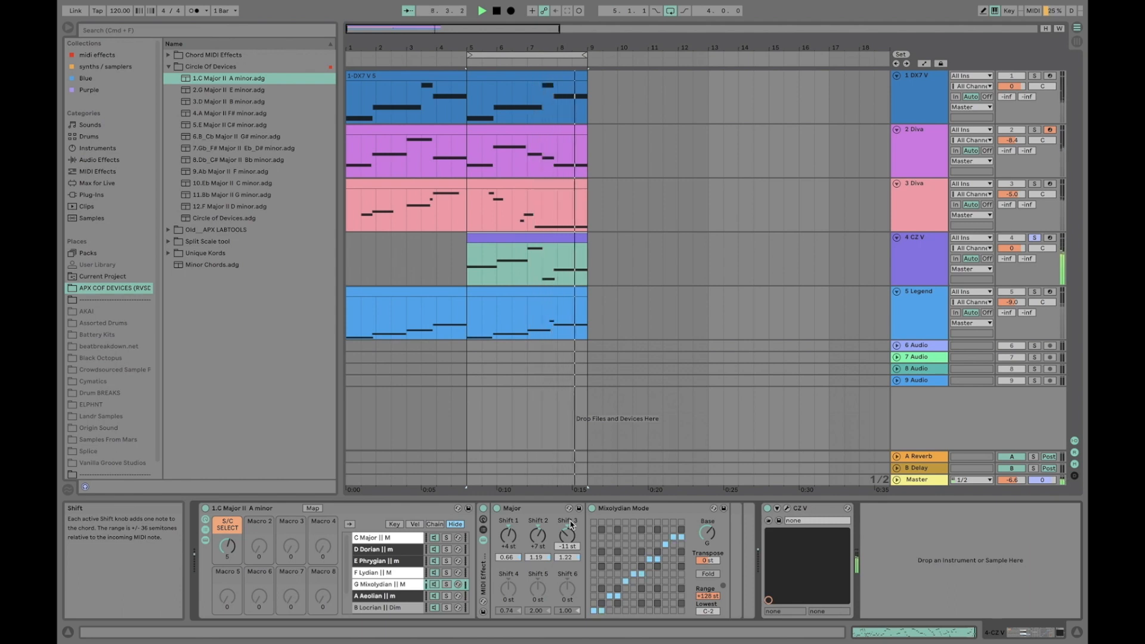
{"action": "key", "text": "space"}
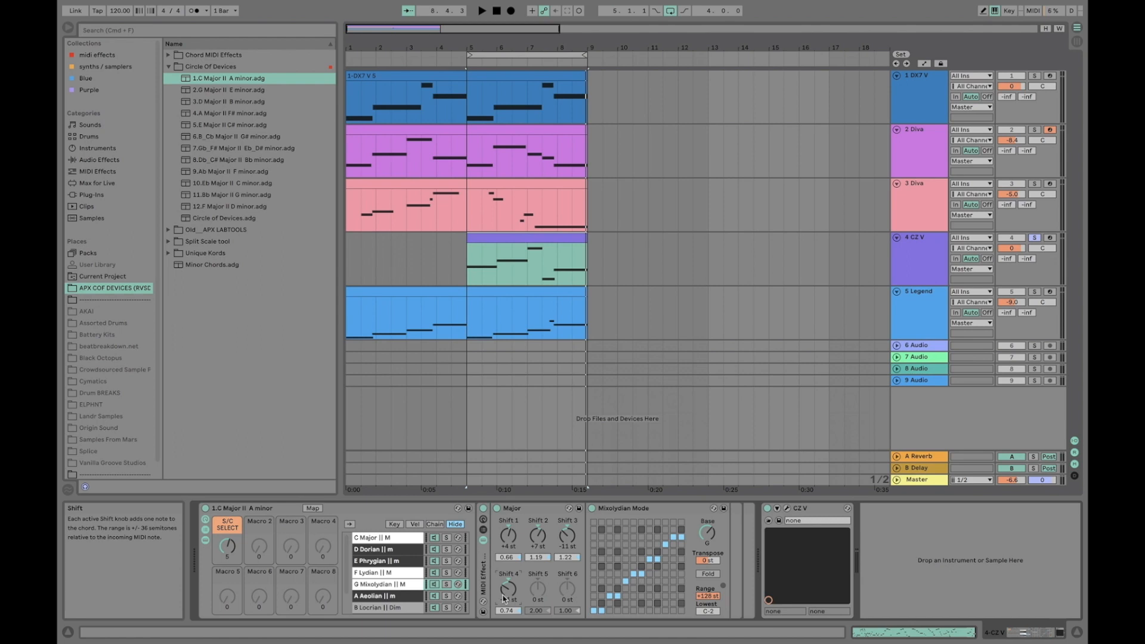
{"action": "key", "text": "space"}
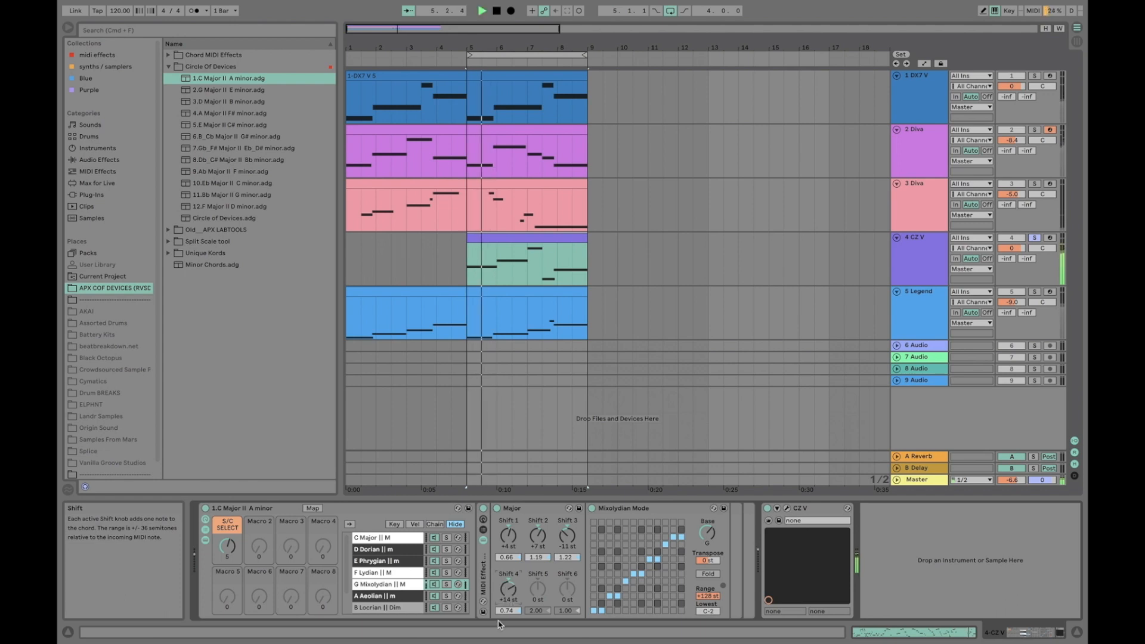
{"action": "mouse_move", "coordinate": [498, 631]}
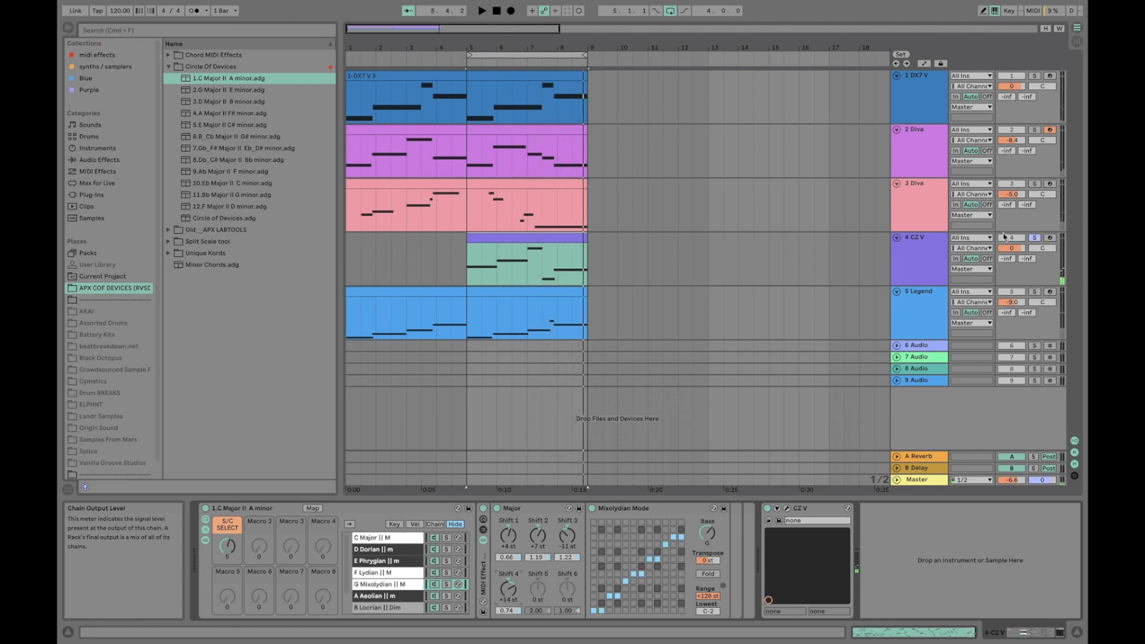
Select the 5 Legend track, view its Legend synth interface and close the plug-in window
{"action": "left_click", "coordinate": [926, 256]}
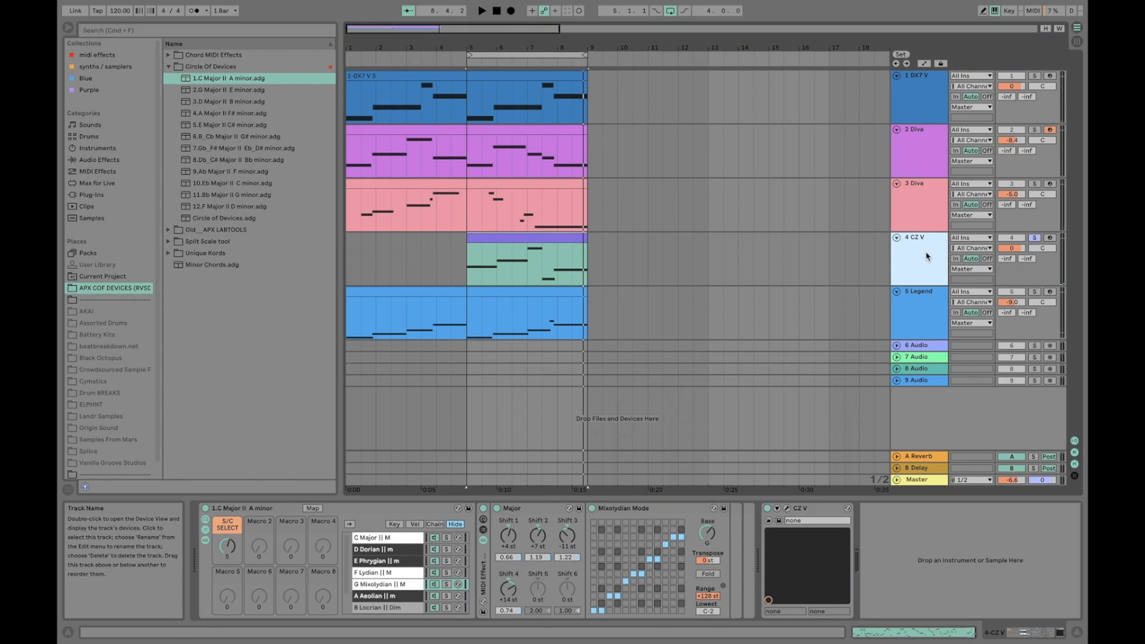
{"action": "left_click", "coordinate": [944, 309]}
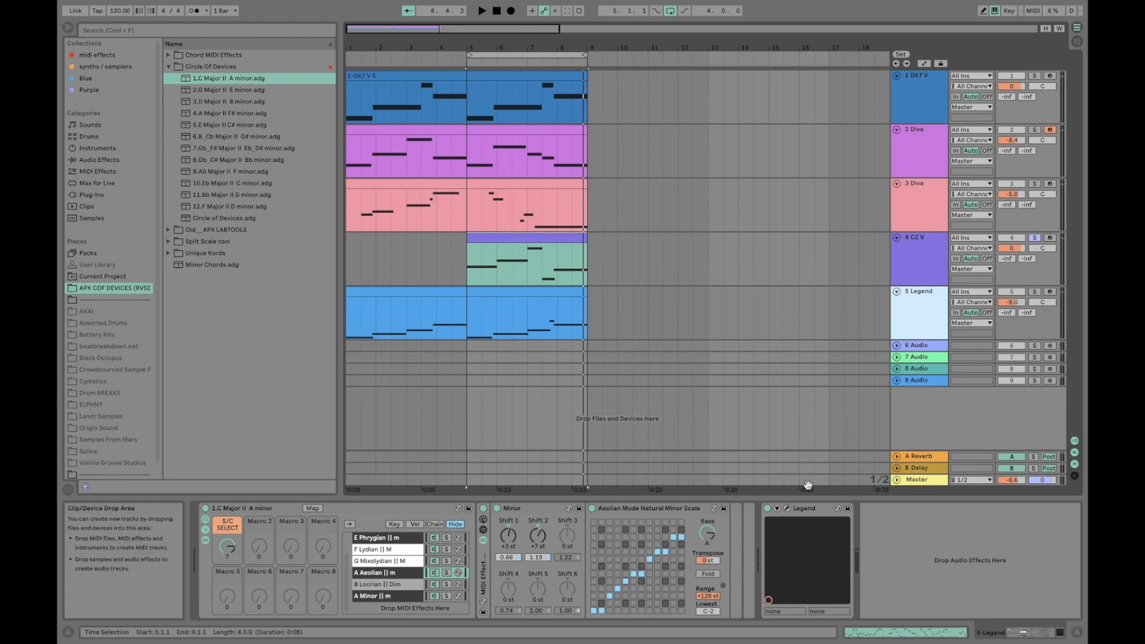
{"action": "left_click", "coordinate": [786, 508]}
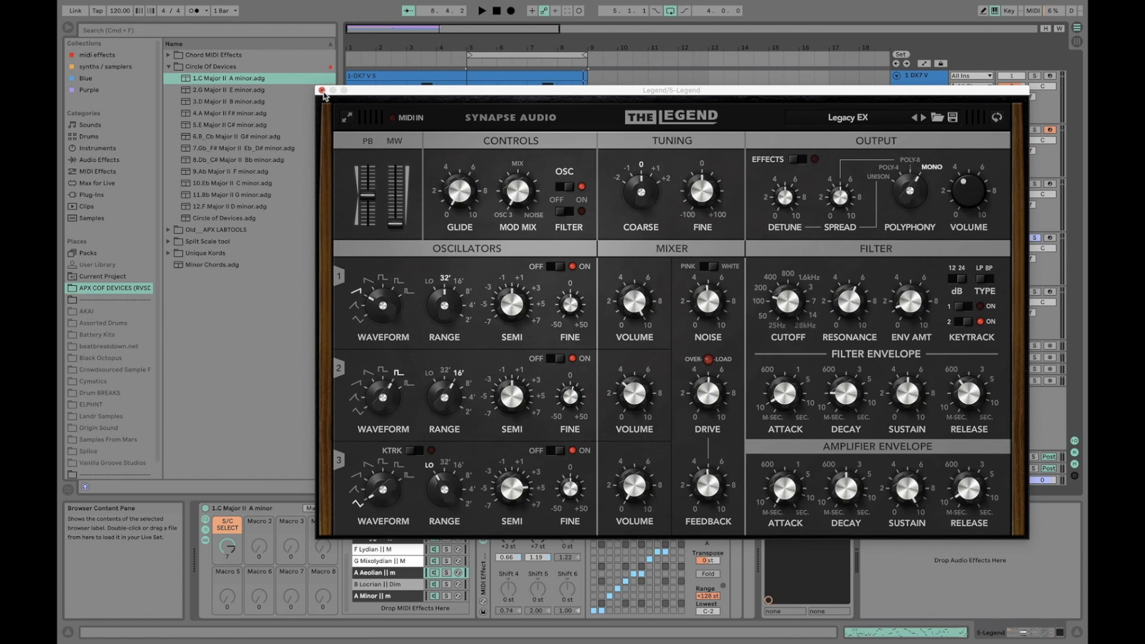
{"action": "left_click", "coordinate": [322, 90]}
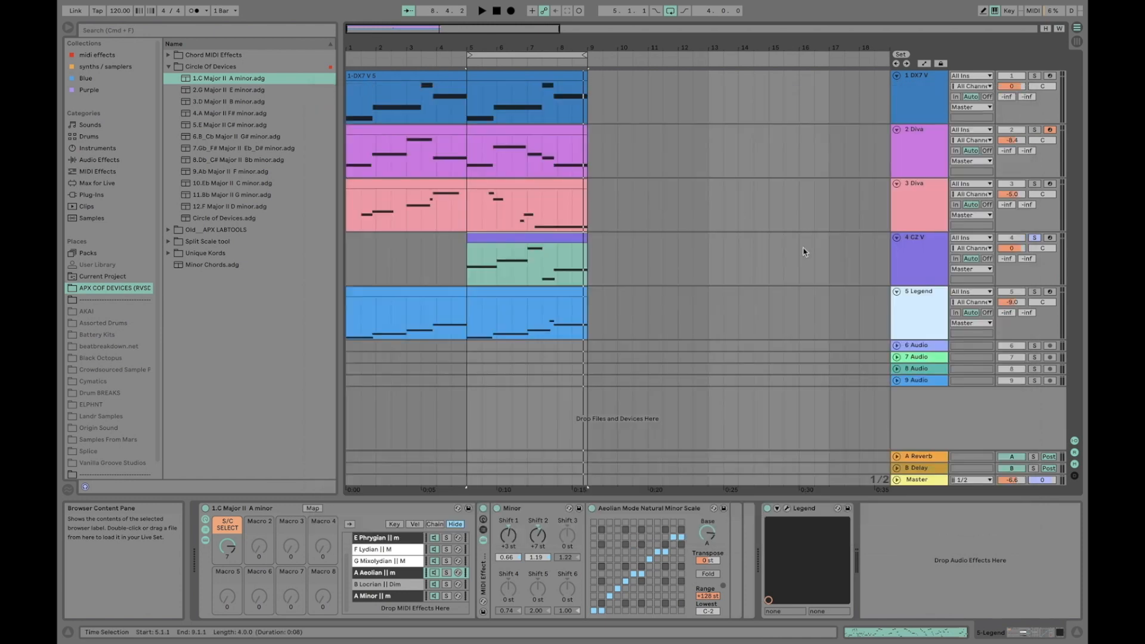
Solo the 5 Legend track, play it and extend the loop start back to bar 1
{"action": "left_click", "coordinate": [1034, 294]}
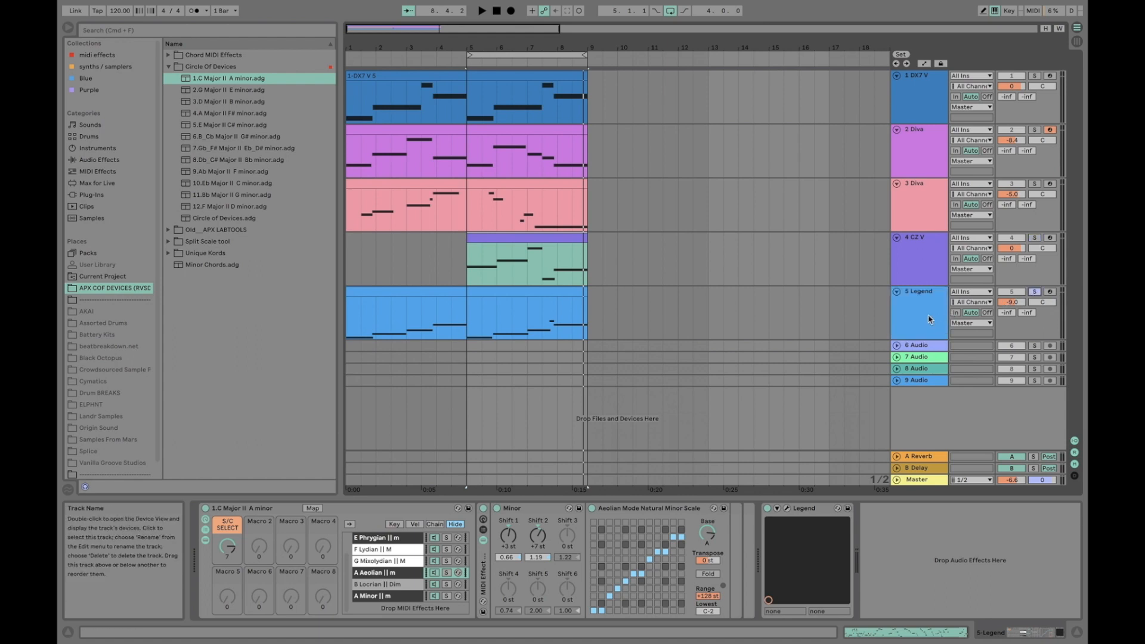
{"action": "key", "text": "space"}
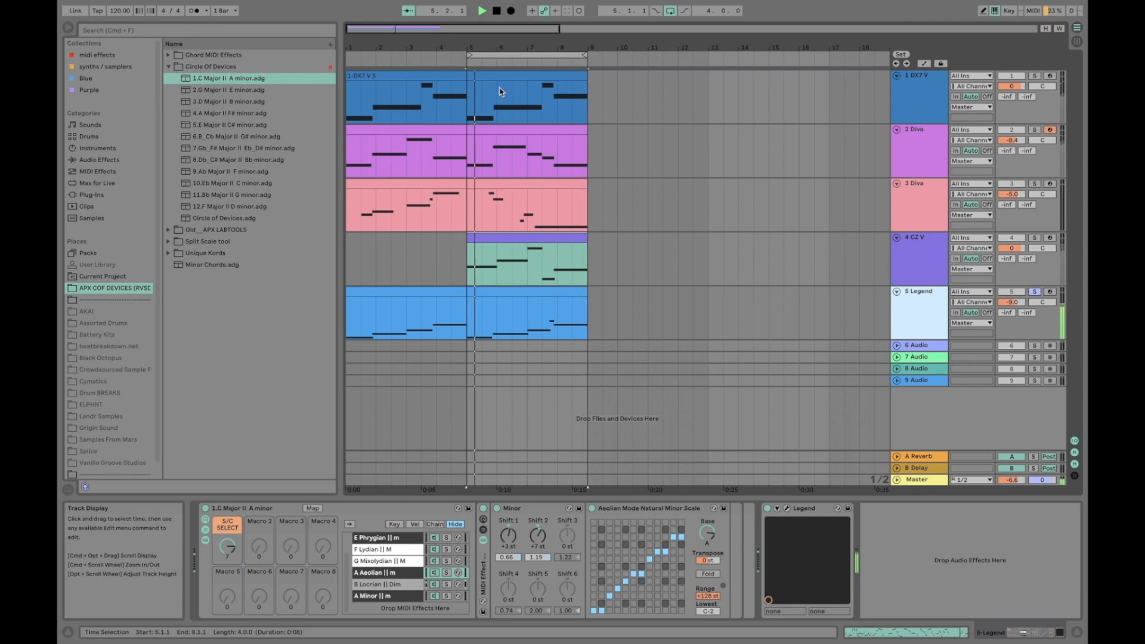
{"action": "left_click_drag", "start_coordinate": [470, 56], "coordinate": [349, 56]}
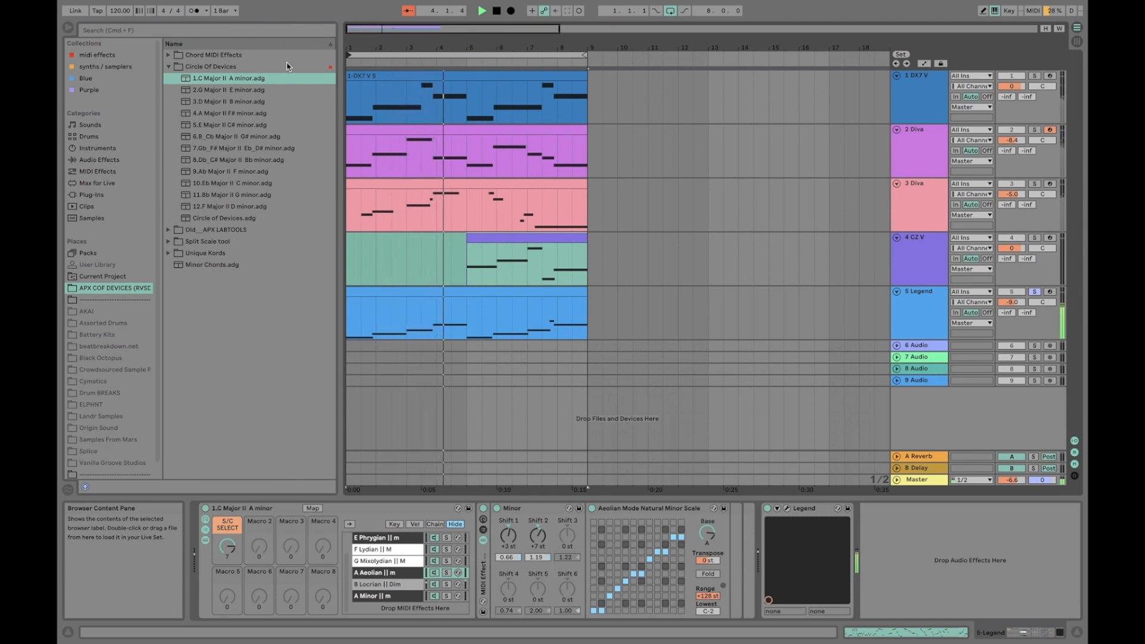
{"action": "key", "text": "space"}
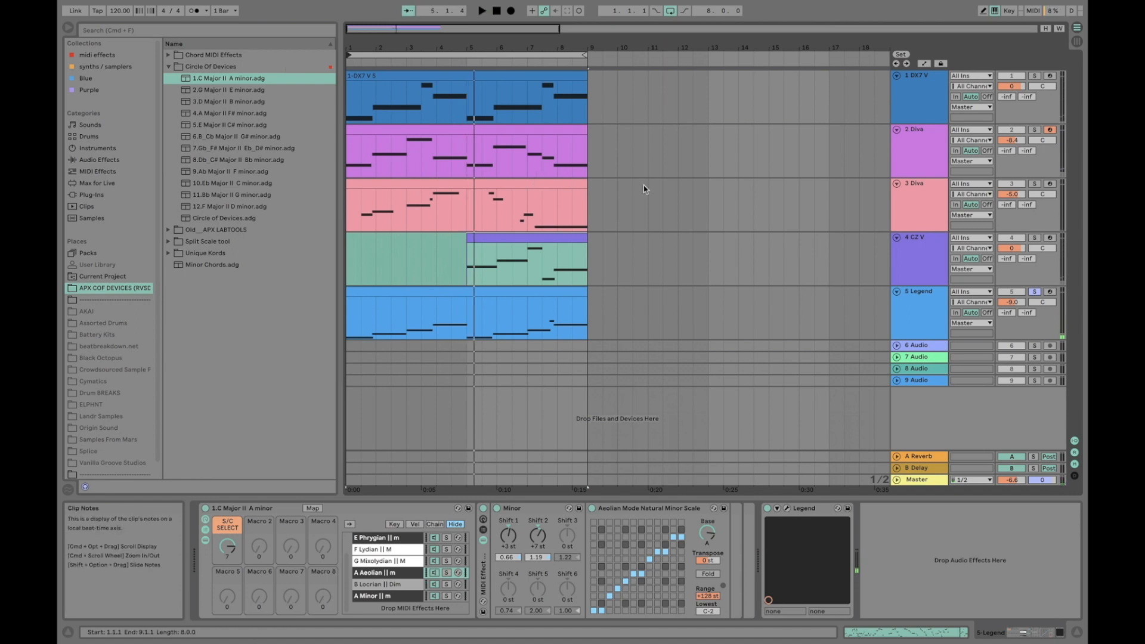
Examine the Legend track's rack with its A Aeolian chain selected, along with the Legend instrument that follows it
{"action": "left_click", "coordinate": [911, 316]}
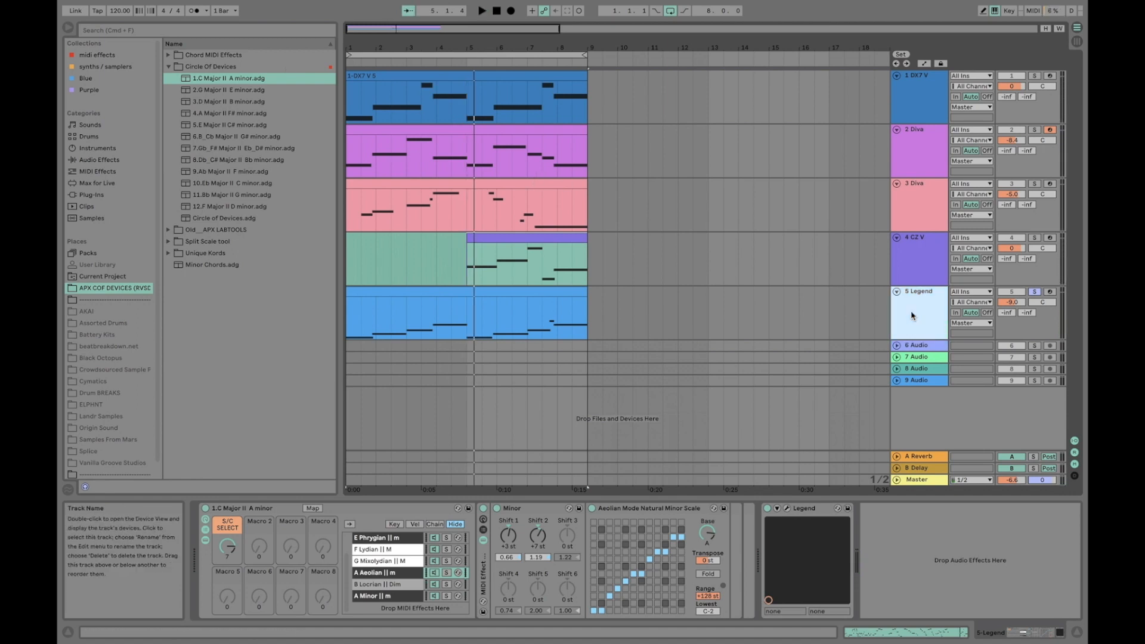
{"action": "left_click", "coordinate": [376, 572]}
{"action": "scroll", "coordinate": [377, 573], "scroll_direction": "up", "scroll_amount": 2}
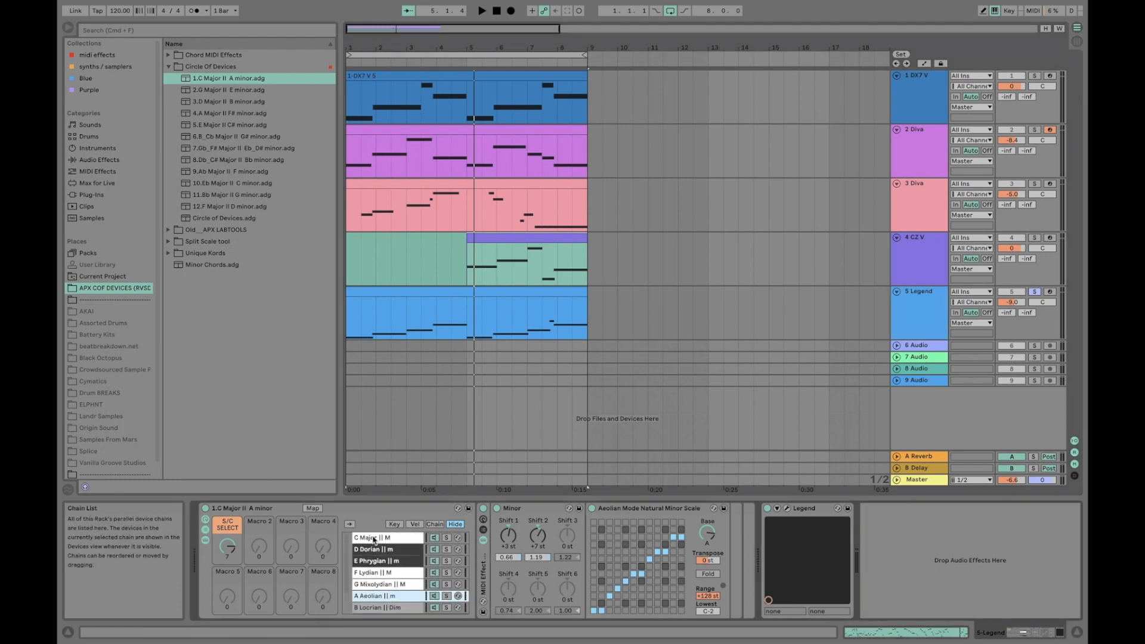
{"action": "left_click", "coordinate": [395, 505]}
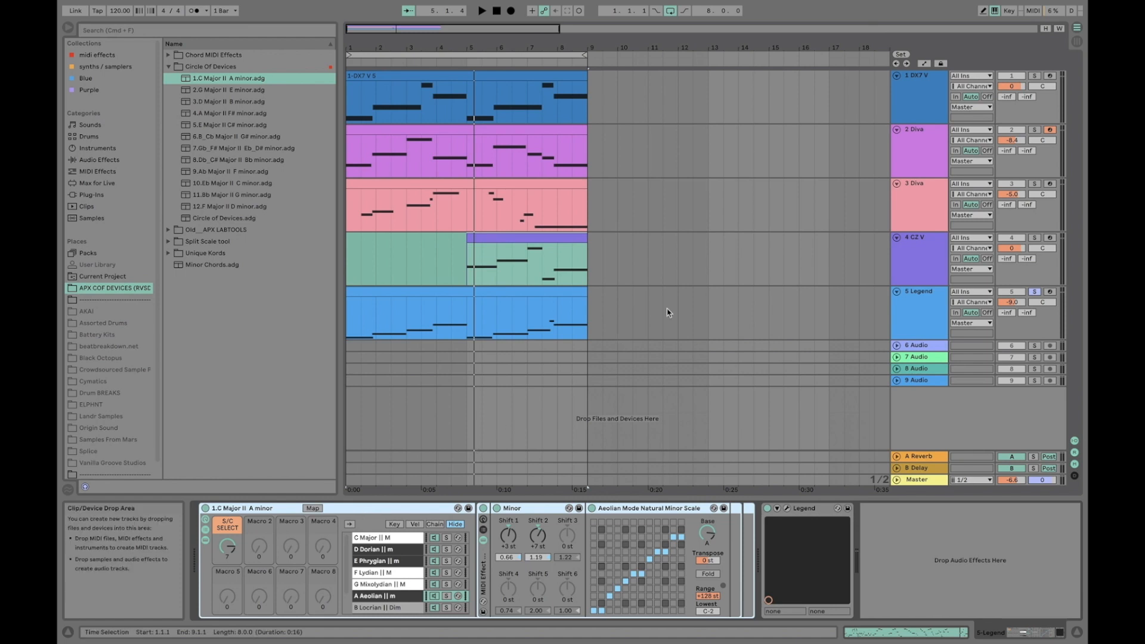
{"action": "left_click", "coordinate": [896, 292]}
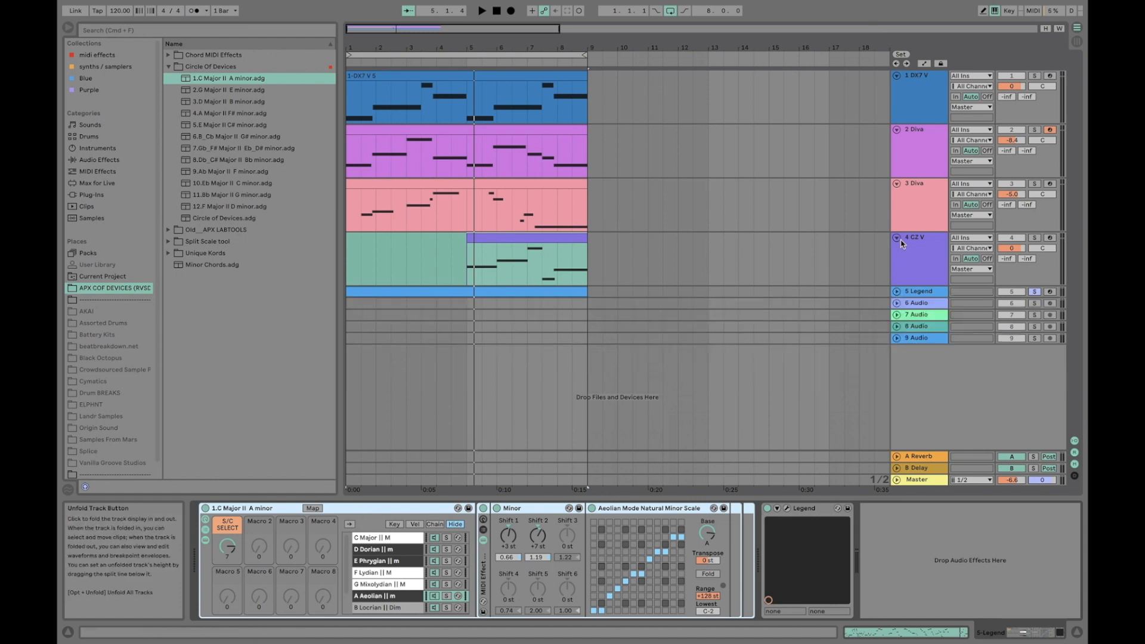
{"action": "left_click", "coordinate": [896, 291]}
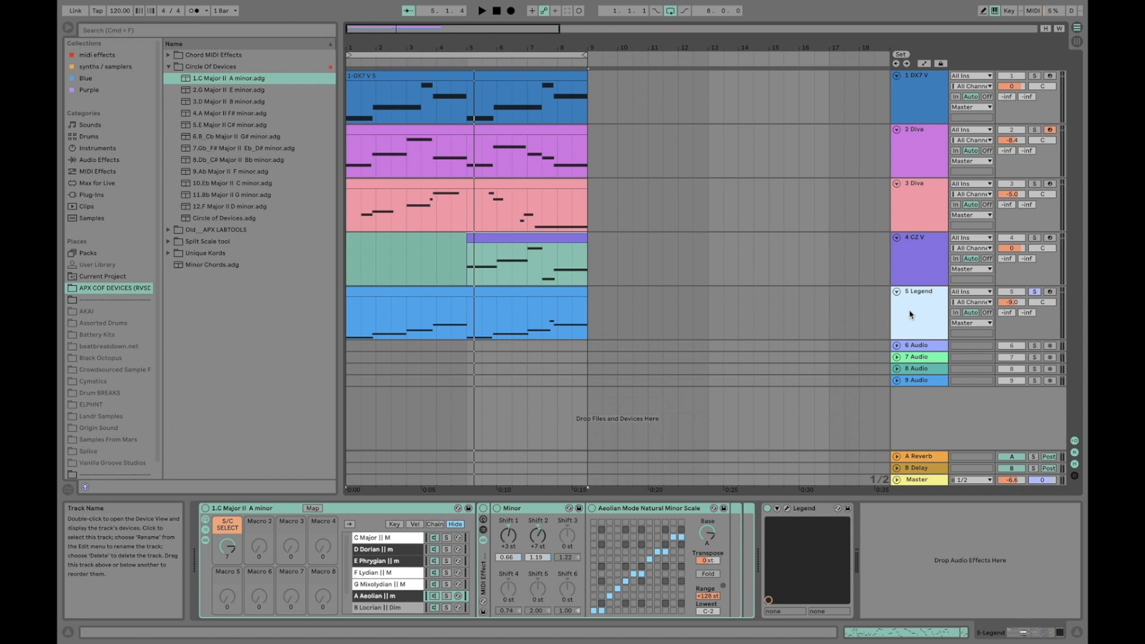
{"action": "left_click", "coordinate": [806, 511]}
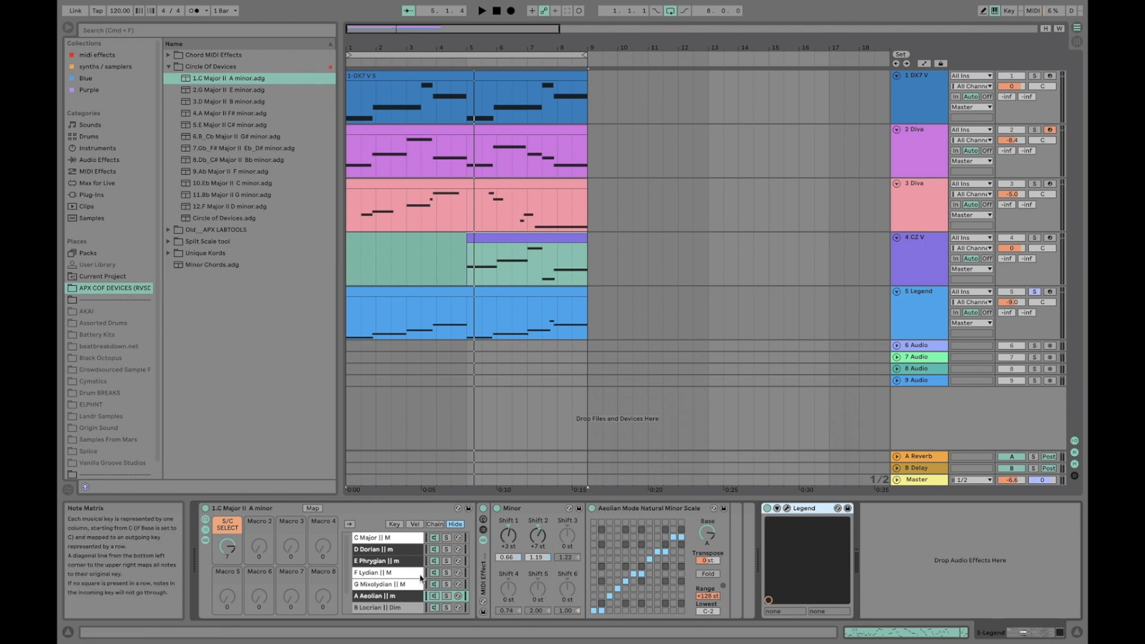
Compare the C Major, D Dorian and E Phrygian chains in the Legend track's rack
{"action": "left_click", "coordinate": [403, 541]}
{"action": "left_click", "coordinate": [399, 552]}
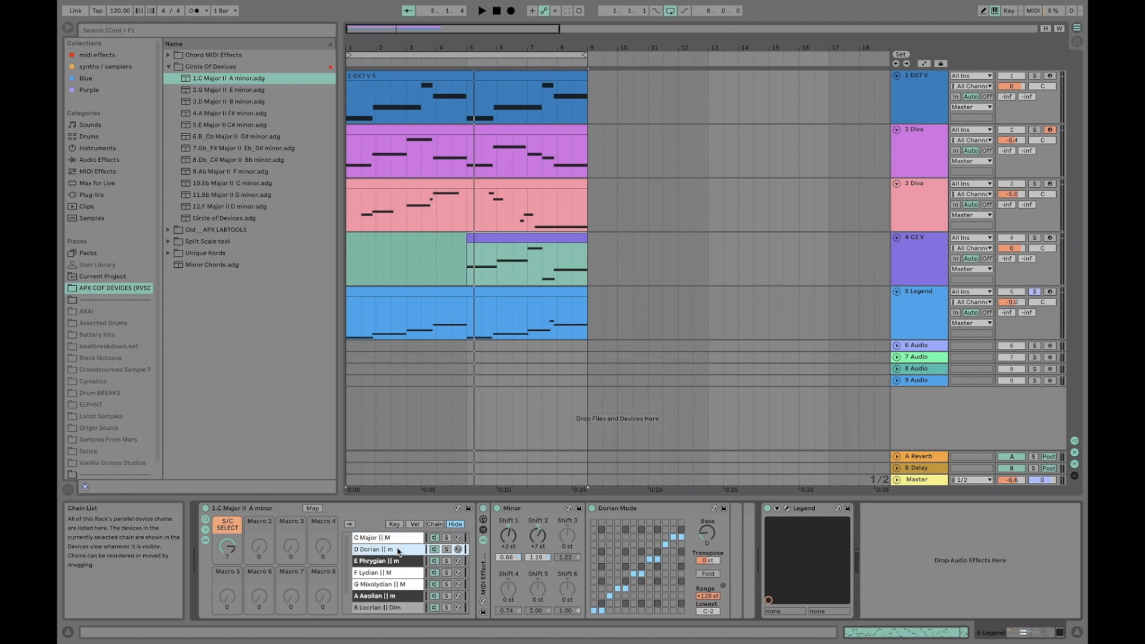
{"action": "left_click", "coordinate": [390, 563]}
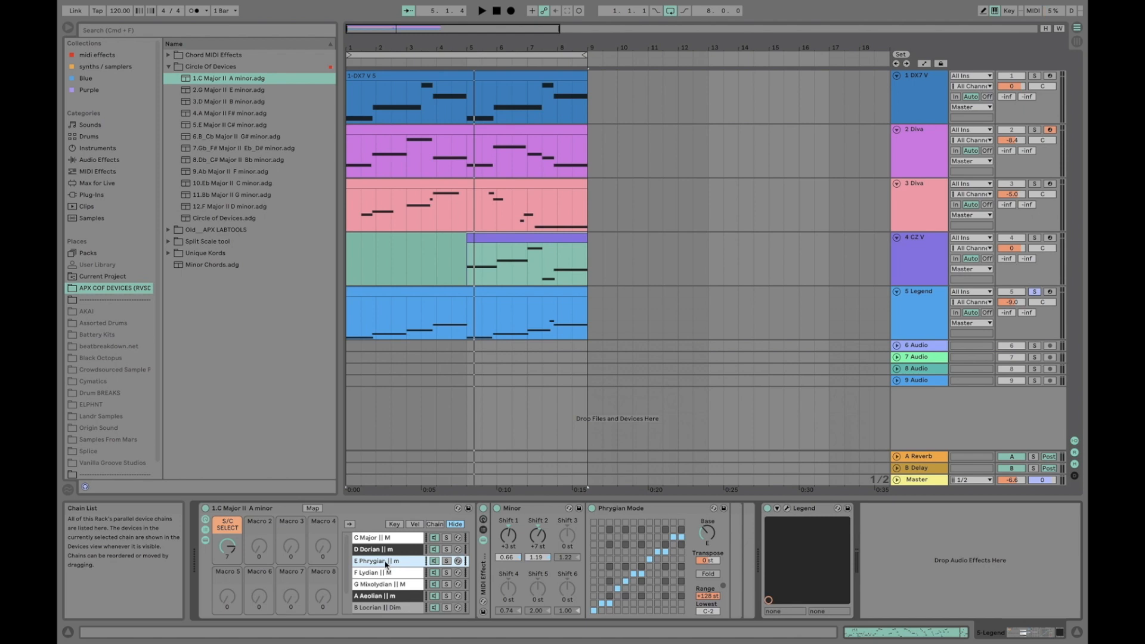
Insert a MIDI track below 5 Legend and load the 4.A Major II F# minor.adg rack onto it
{"action": "left_click", "coordinate": [231, 115]}
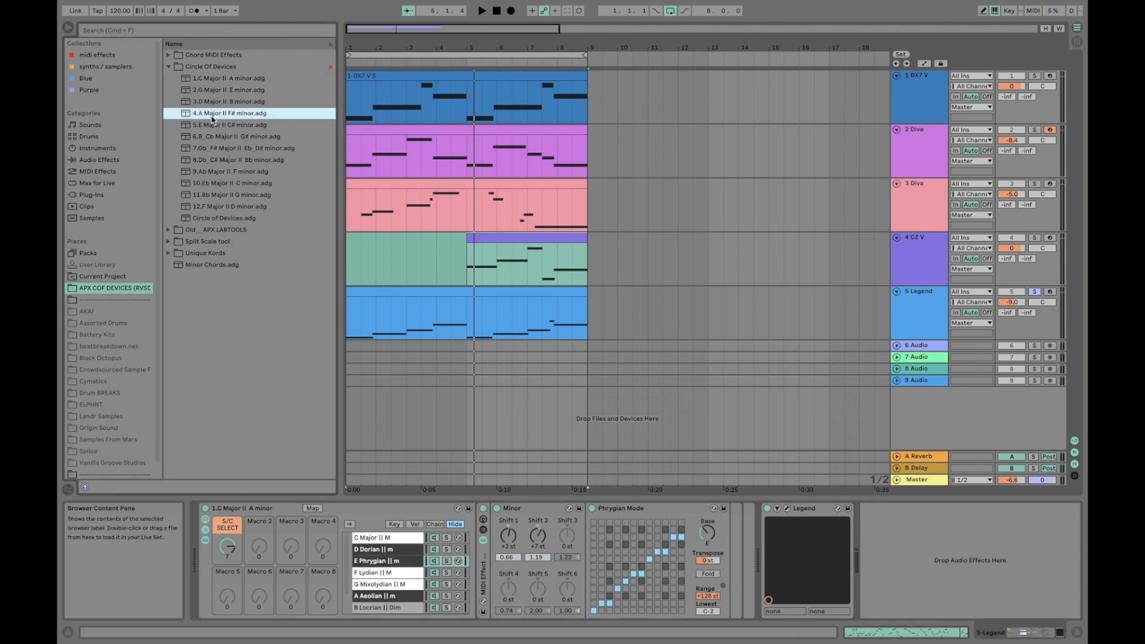
{"action": "right_click", "coordinate": [917, 318]}
{"action": "left_click", "coordinate": [973, 414]}
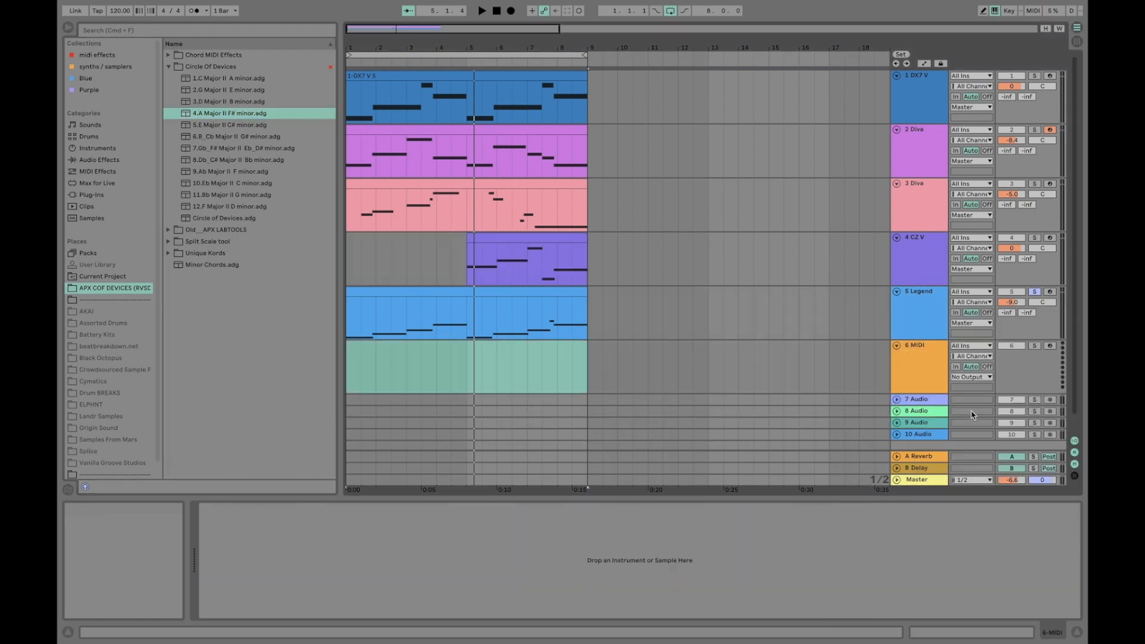
{"action": "left_click", "coordinate": [932, 371]}
{"action": "left_click_drag", "start_coordinate": [224, 116], "coordinate": [353, 540]}
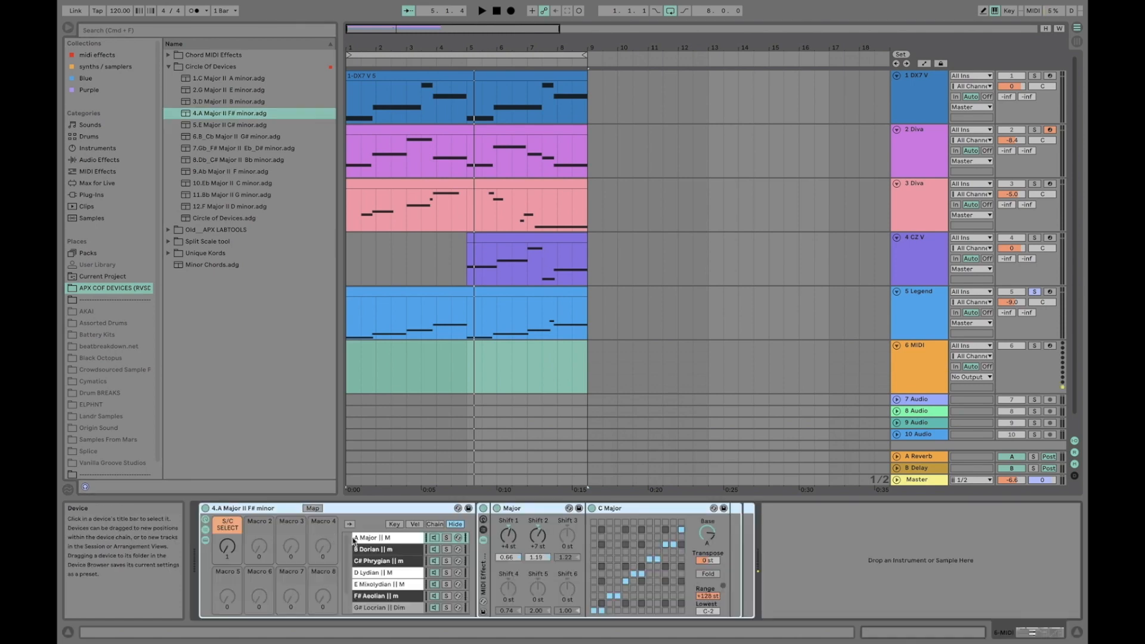
Review the A Major / F# minor rack's chains, from A Major and B Dorian down to G# Locrian
{"action": "left_click", "coordinate": [381, 539]}
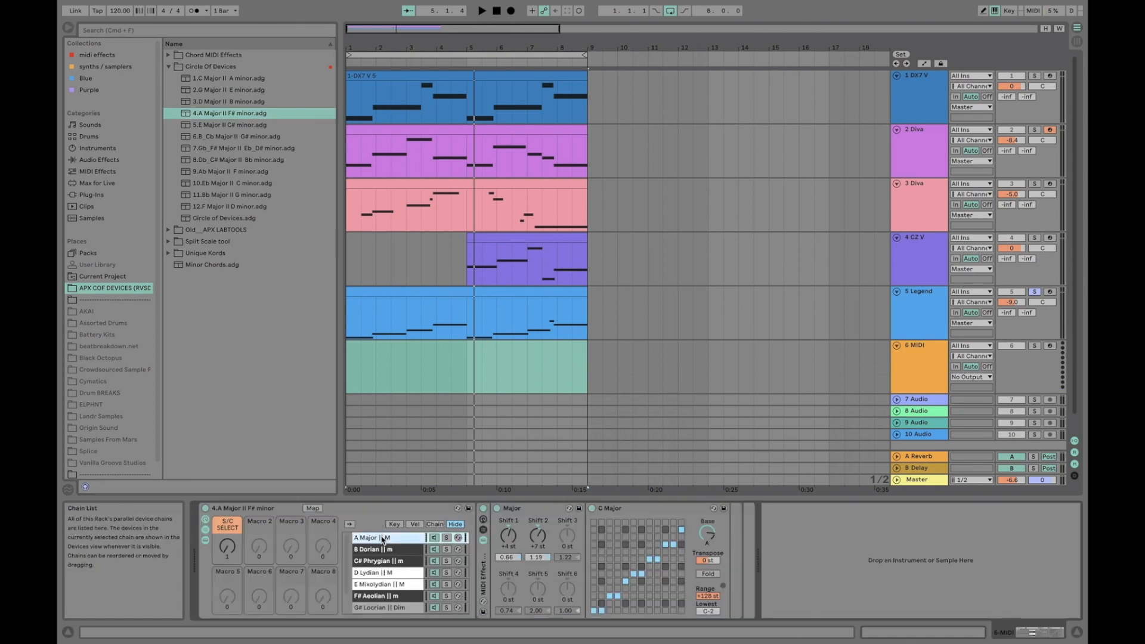
{"action": "scroll", "coordinate": [384, 549], "scroll_direction": "down", "scroll_amount": 3}
{"action": "scroll", "coordinate": [386, 553], "scroll_direction": "up", "scroll_amount": 3}
{"action": "left_click", "coordinate": [382, 550]}
{"action": "scroll", "coordinate": [375, 567], "scroll_direction": "down", "scroll_amount": 3}
{"action": "left_click", "coordinate": [381, 586]}
{"action": "scroll", "coordinate": [381, 585], "scroll_direction": "up", "scroll_amount": 3}
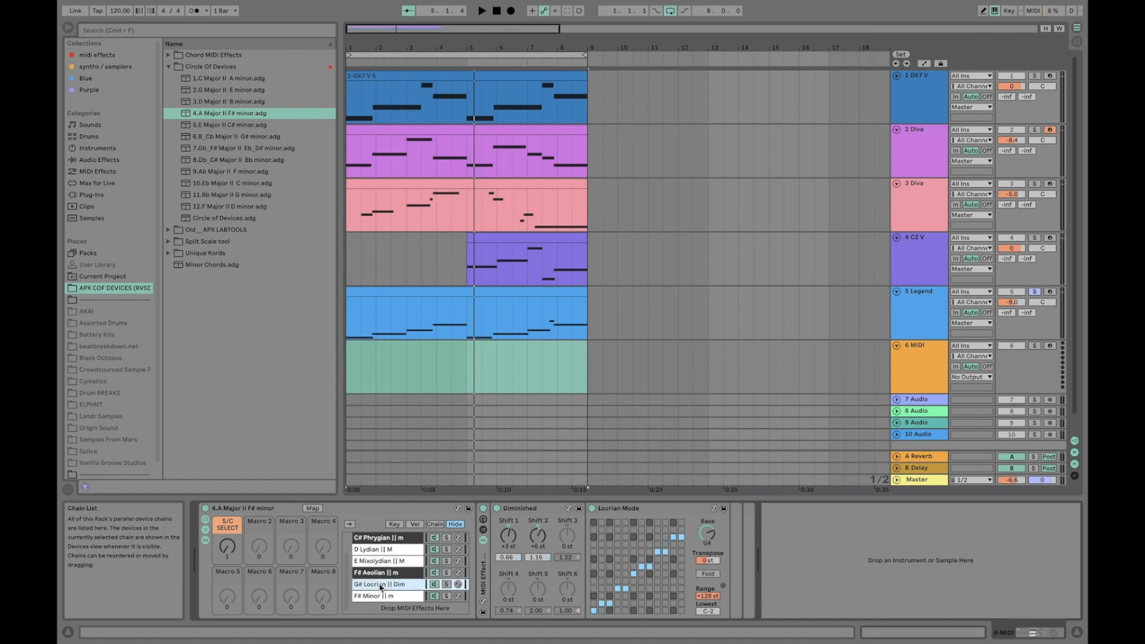
Delete the 4.A Major II F# minor rack from the 6 MIDI track
{"action": "left_click", "coordinate": [378, 513]}
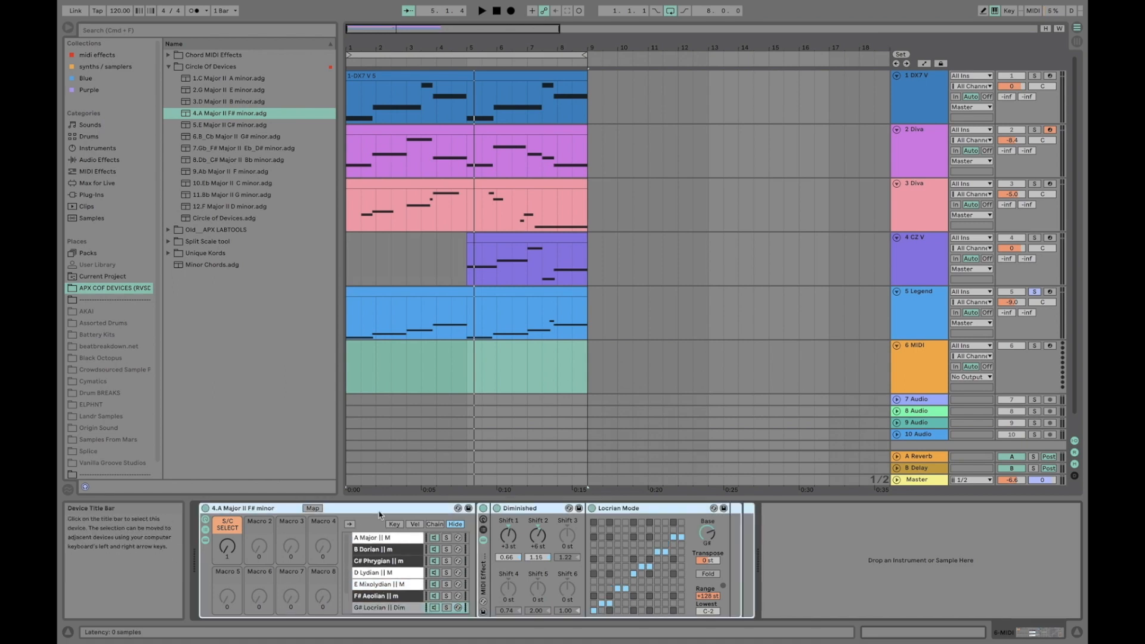
{"action": "key", "text": "Delete"}
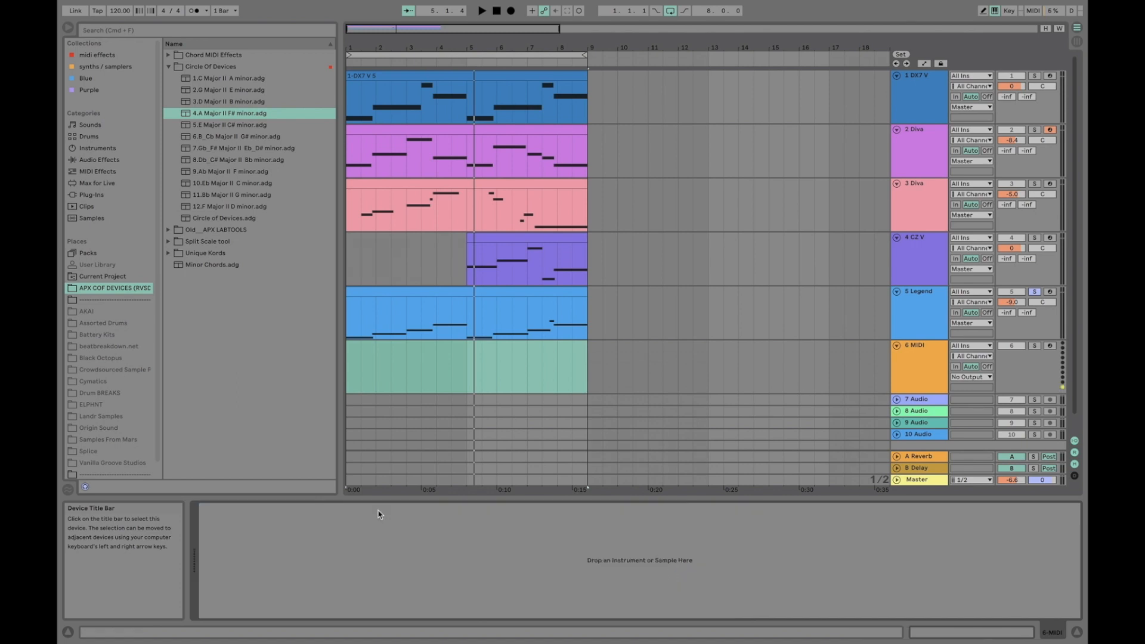
Fold the five instrument tracks, from 5 Legend up to 1 DX7 V, leaving 6 MIDI unfolded
{"action": "left_click", "coordinate": [928, 316]}
{"action": "left_click", "coordinate": [899, 293]}
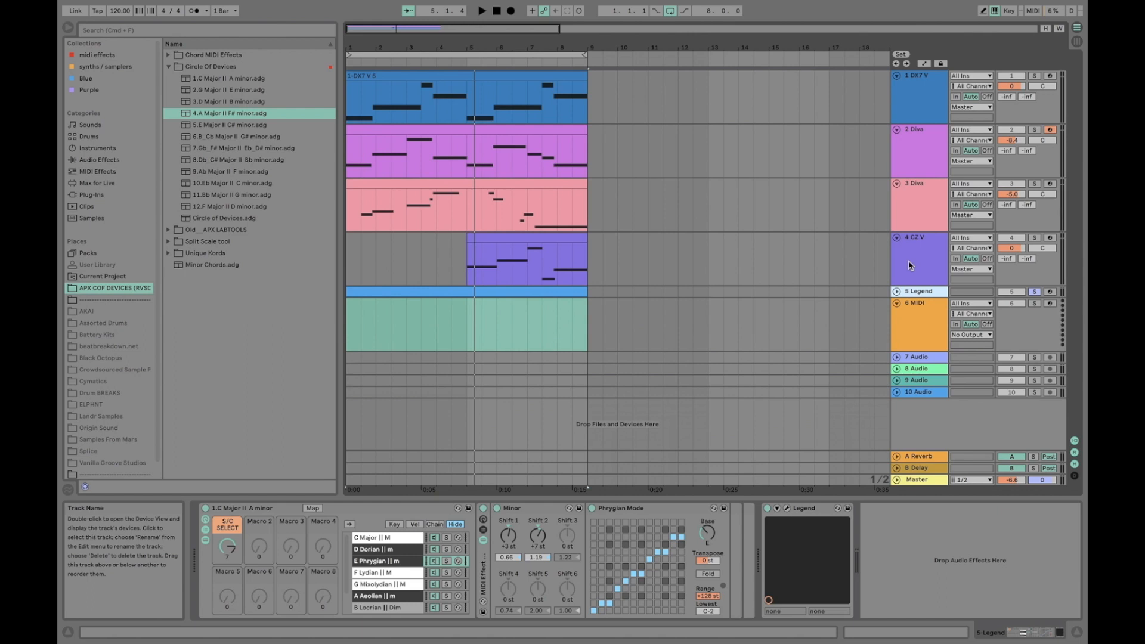
{"action": "left_click", "coordinate": [893, 241]}
{"action": "left_click", "coordinate": [896, 238]}
{"action": "left_click", "coordinate": [911, 211]}
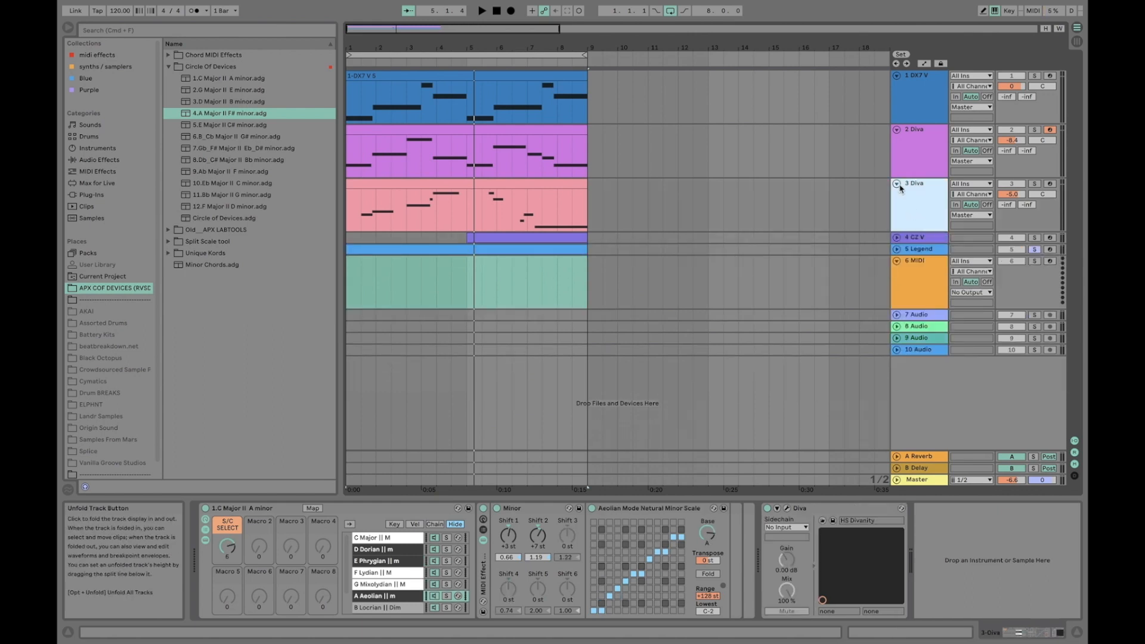
{"action": "left_click", "coordinate": [896, 183]}
{"action": "left_click", "coordinate": [897, 130]}
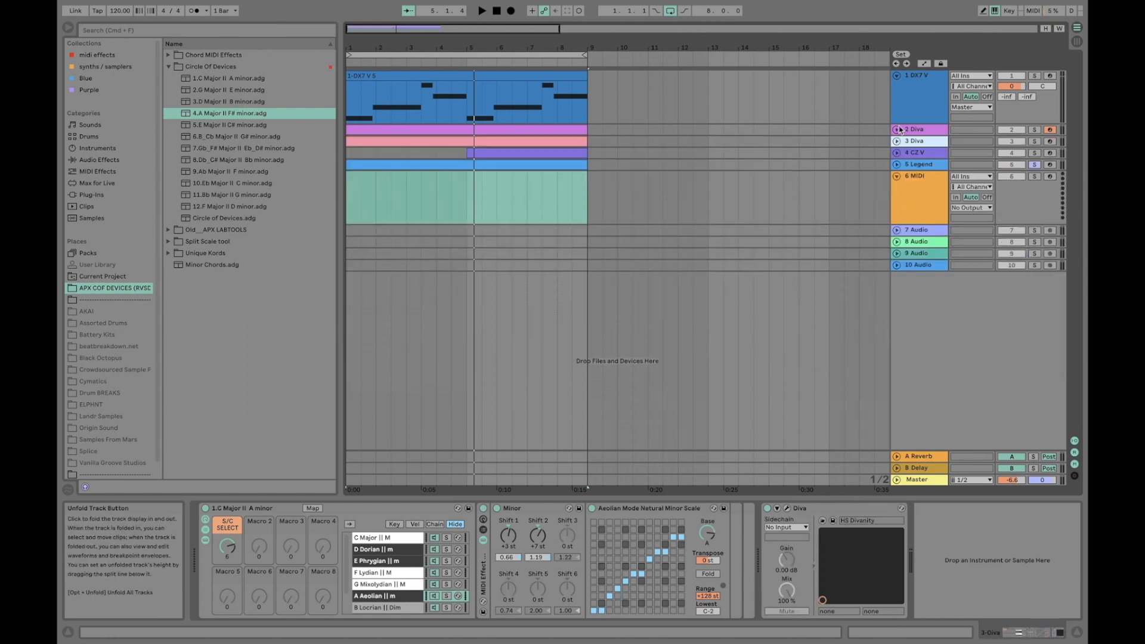
{"action": "left_click", "coordinate": [908, 110]}
{"action": "left_click", "coordinate": [898, 77]}
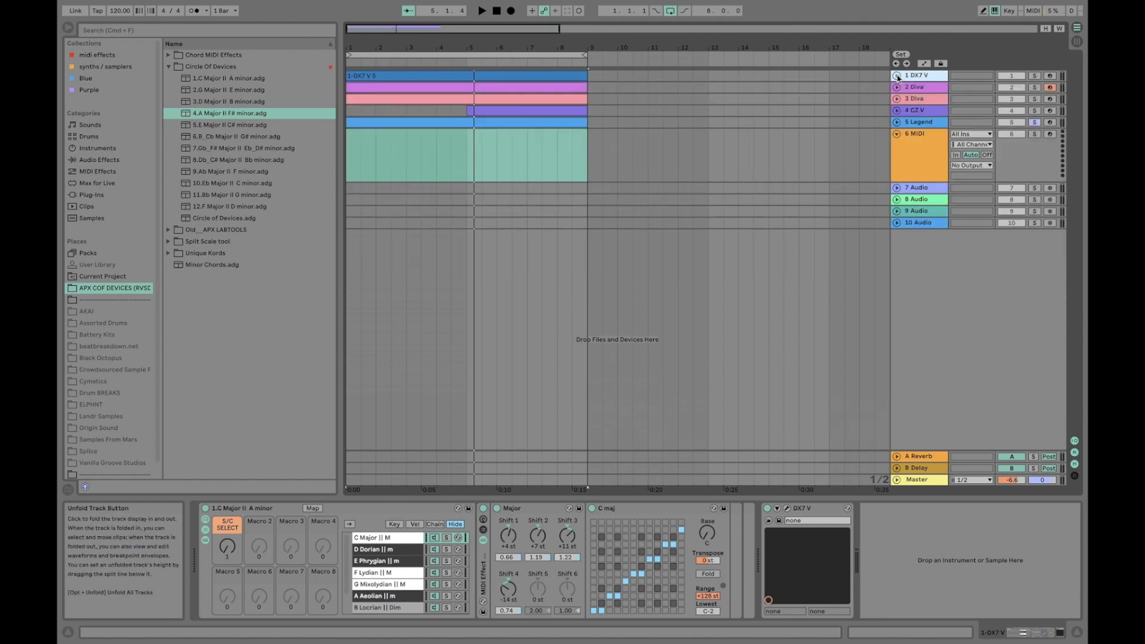
Select the arrangement loop brace spanning the first eight bars
{"action": "left_click", "coordinate": [441, 55]}
{"action": "left_click_drag", "start_coordinate": [437, 44], "coordinate": [406, 45]}
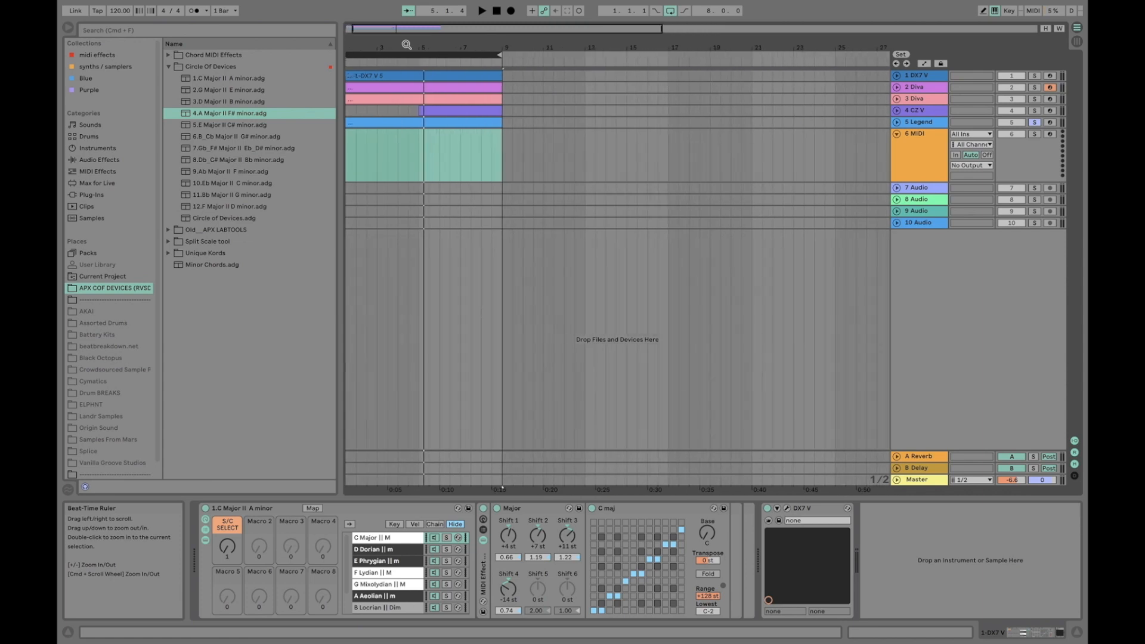